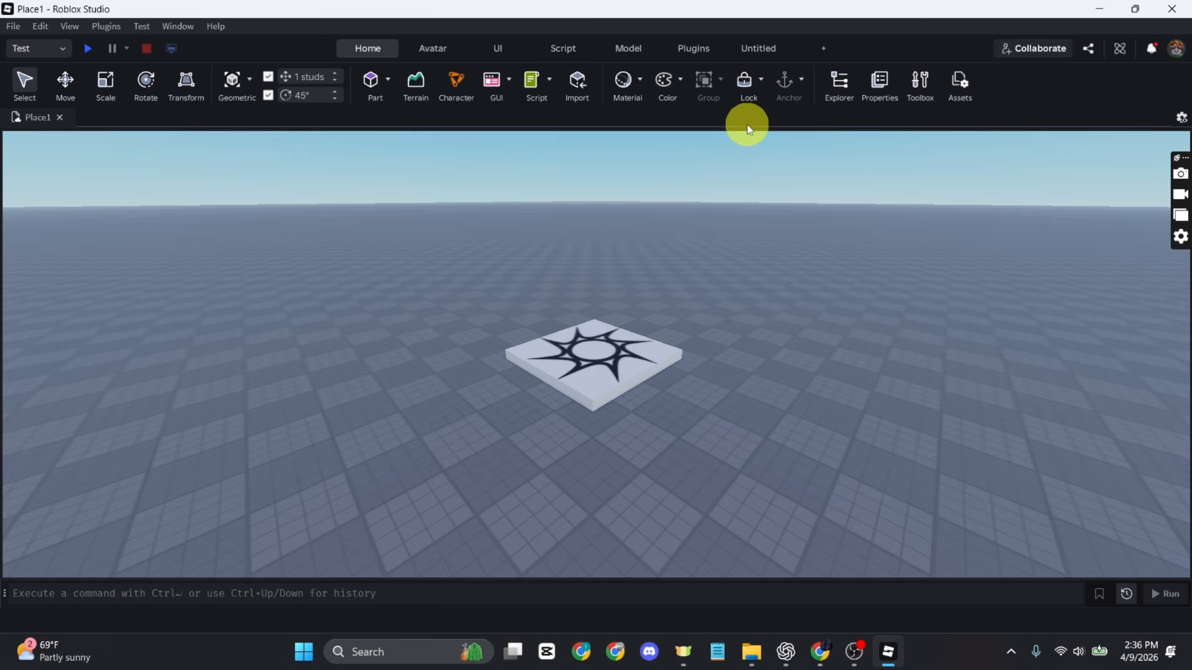
# Step: Insert the plain R6 preset character into the place with Character Inserter and close the inserter
pyautogui.moveTo(615, 263); pyautogui.dragTo(616, 262, button='right')
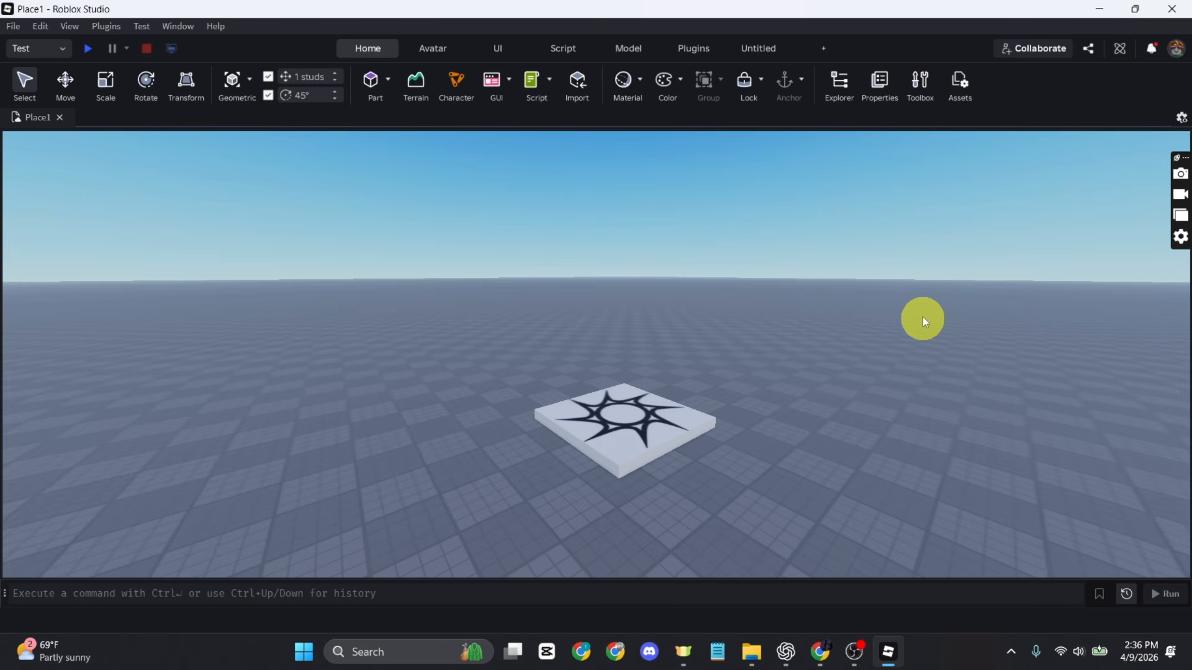
pyautogui.click(701, 52)
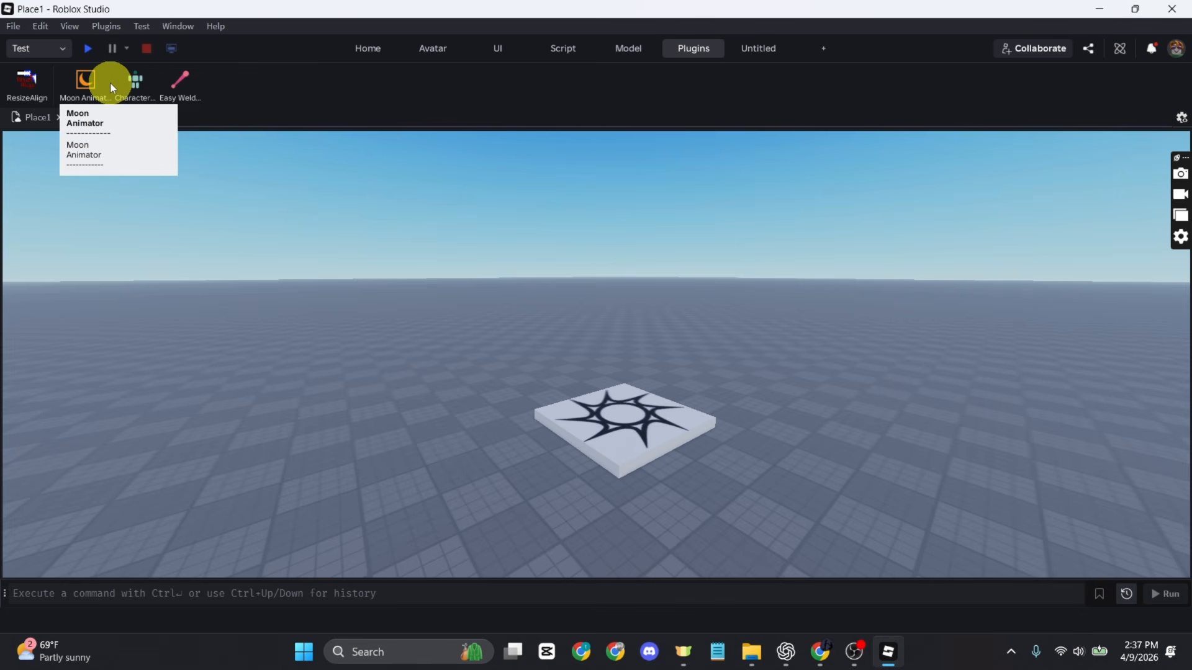
pyautogui.click(127, 86)
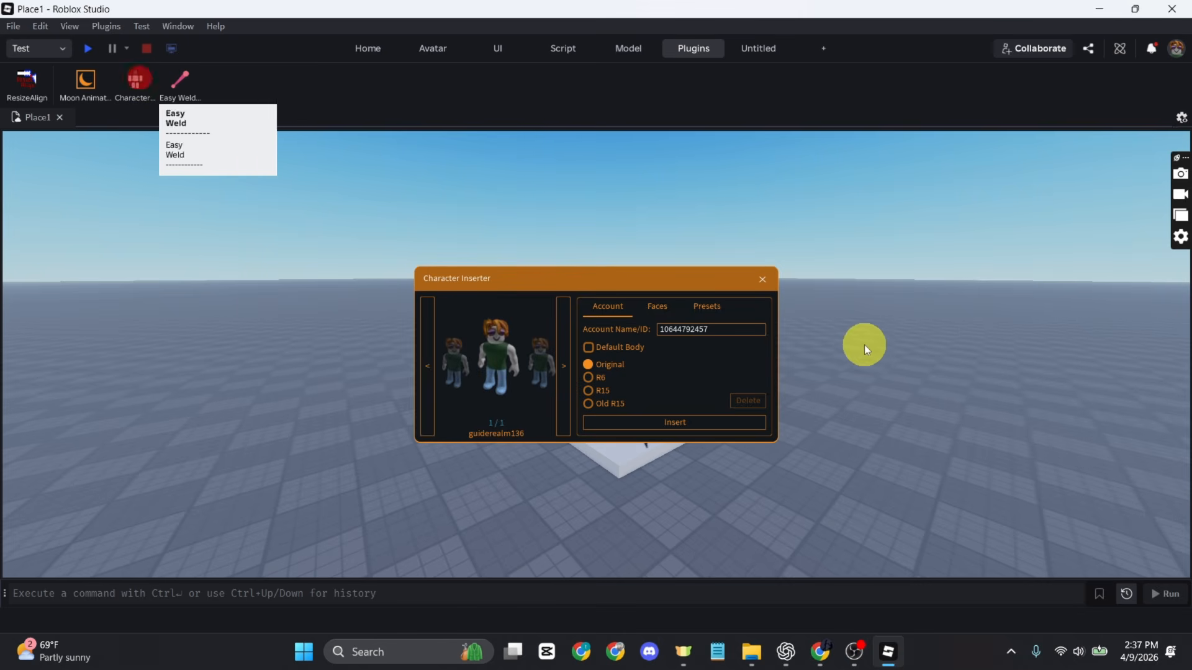
pyautogui.click(698, 310)
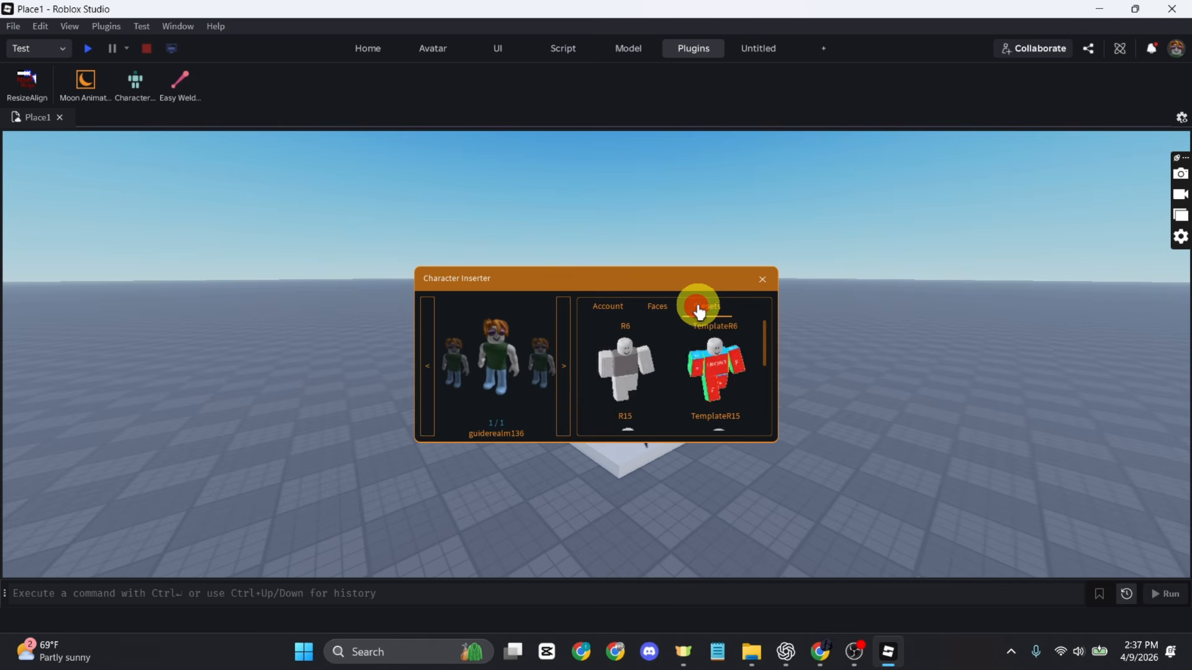
pyautogui.click(630, 379)
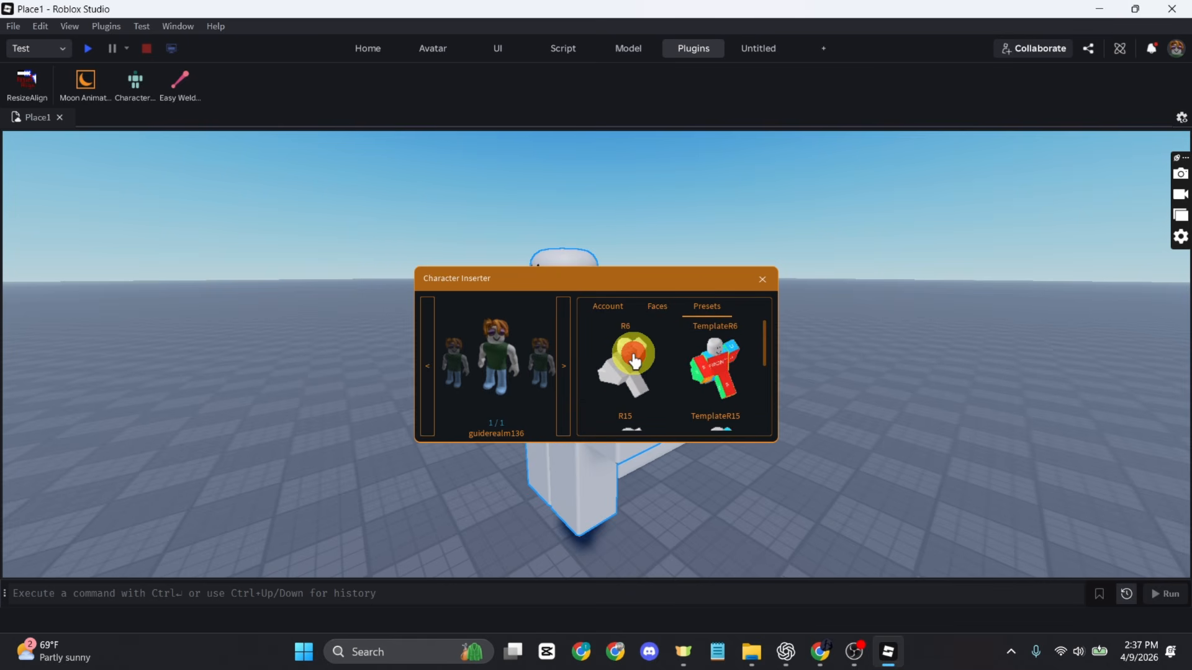
pyautogui.click(767, 283)
pyautogui.press('a')
pyautogui.moveTo(747, 404); pyautogui.dragTo(746, 405, button='right')
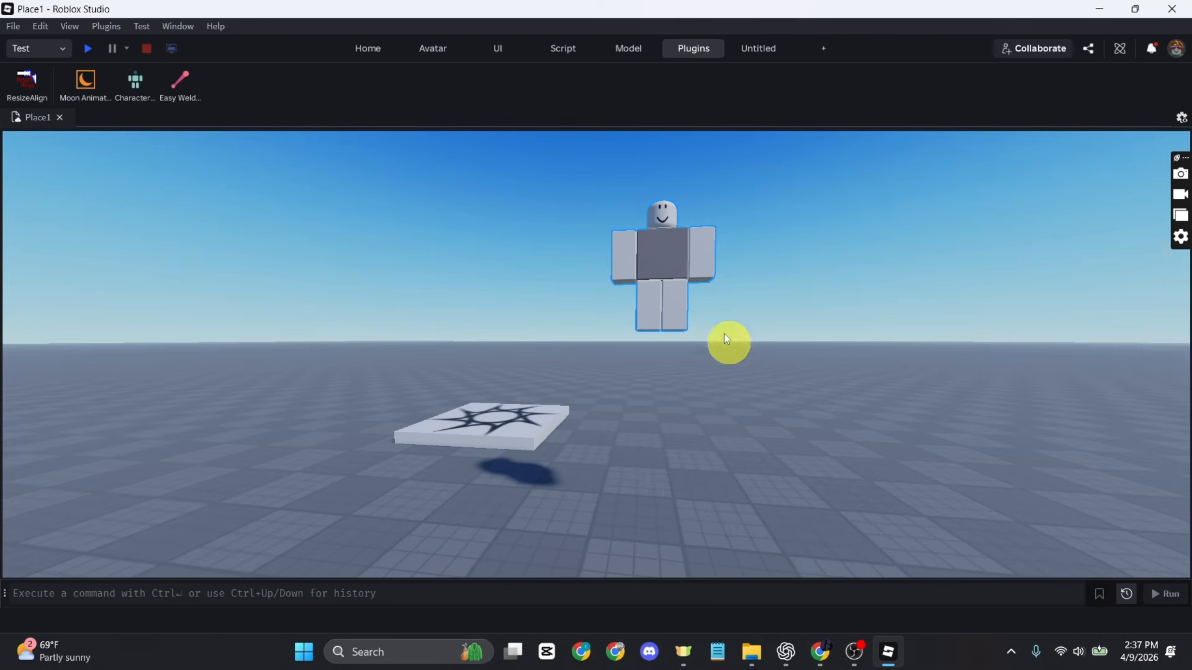
# Step: Move the R6 character straight down about 9 studs so it stands on the ground
pyautogui.click(376, 49)
pyautogui.click(65, 80)
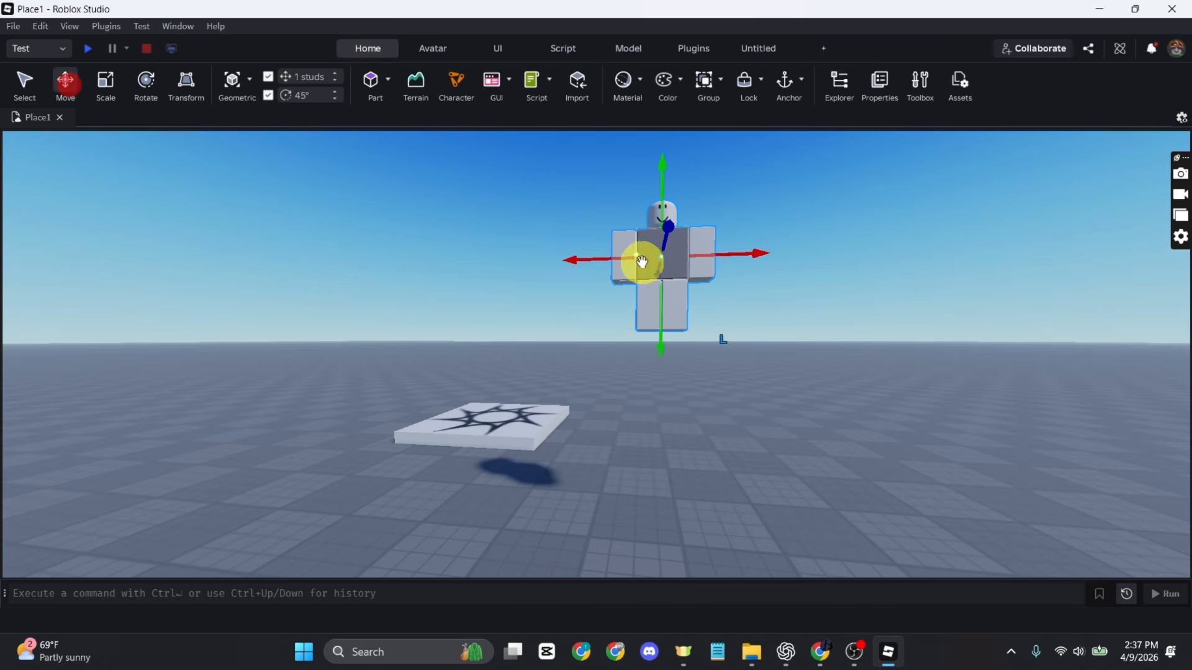
pyautogui.moveTo(662, 301); pyautogui.dragTo(655, 503)
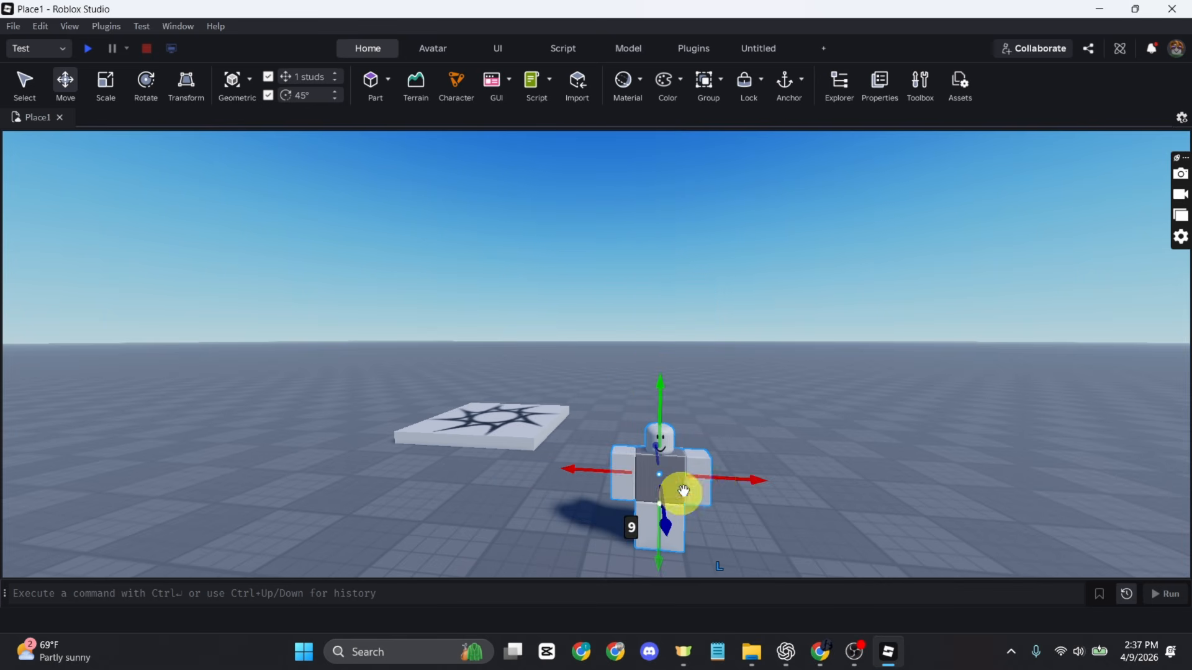
pyautogui.click(793, 415)
pyautogui.moveTo(828, 427); pyautogui.dragTo(828, 427, button='right')
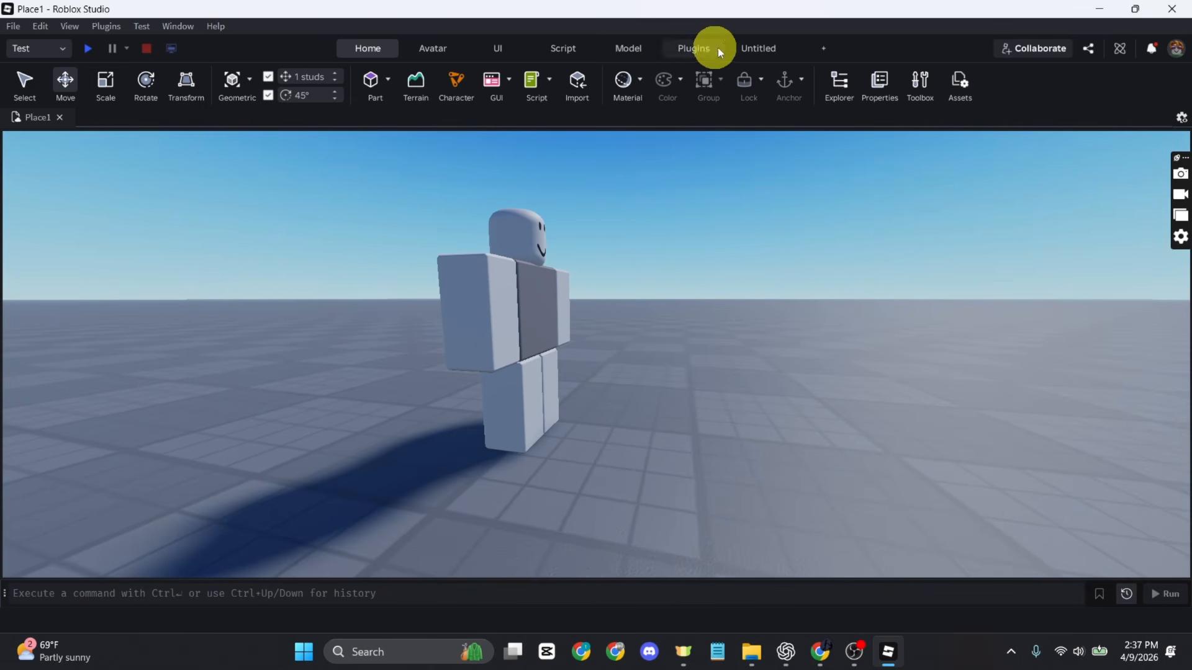
# Step: Launch Moon Animator, place its window beside the character, and create a new Moon 2 file
pyautogui.click(694, 54)
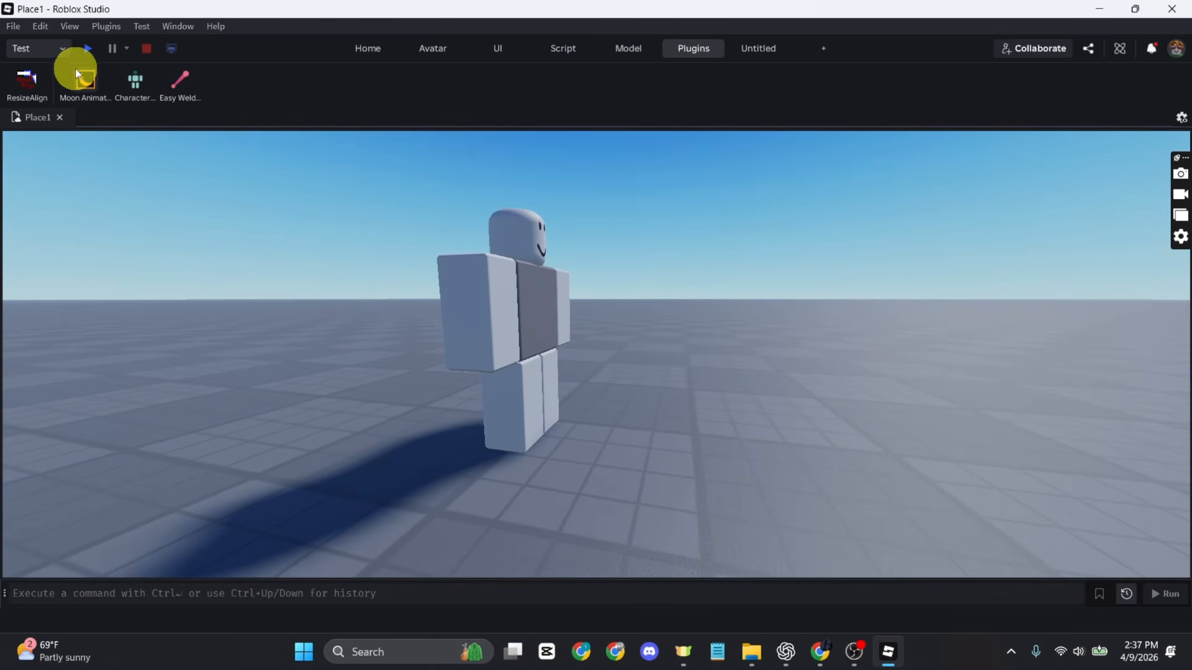
pyautogui.click(91, 80)
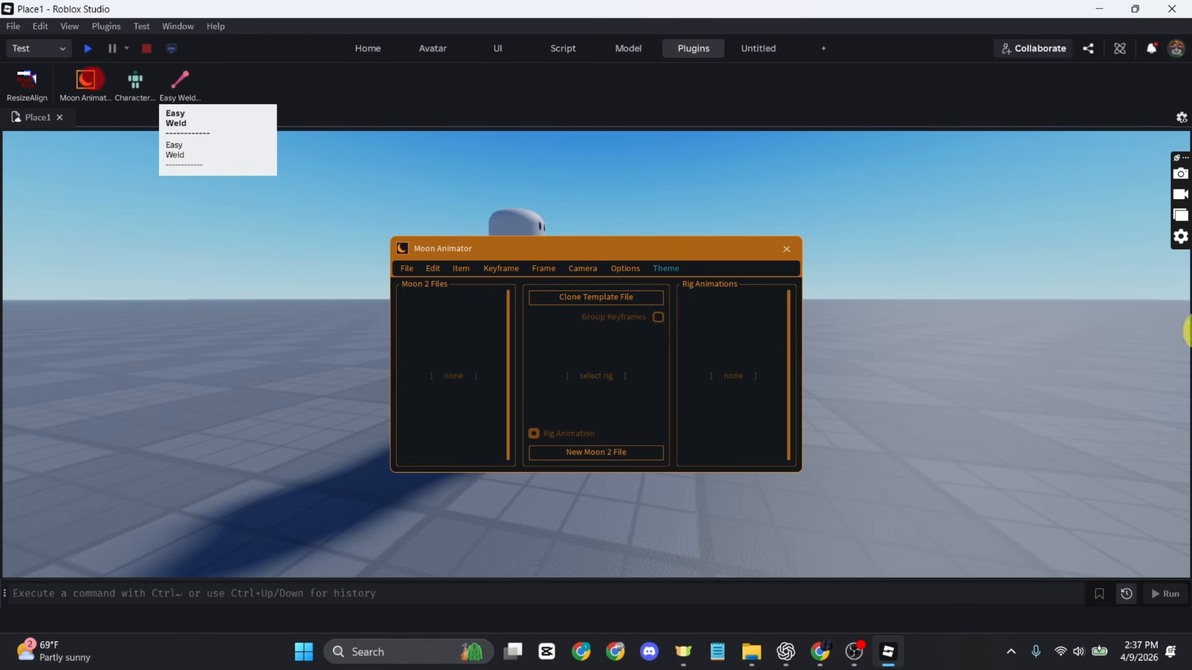
pyautogui.moveTo(676, 242); pyautogui.dragTo(997, 218)
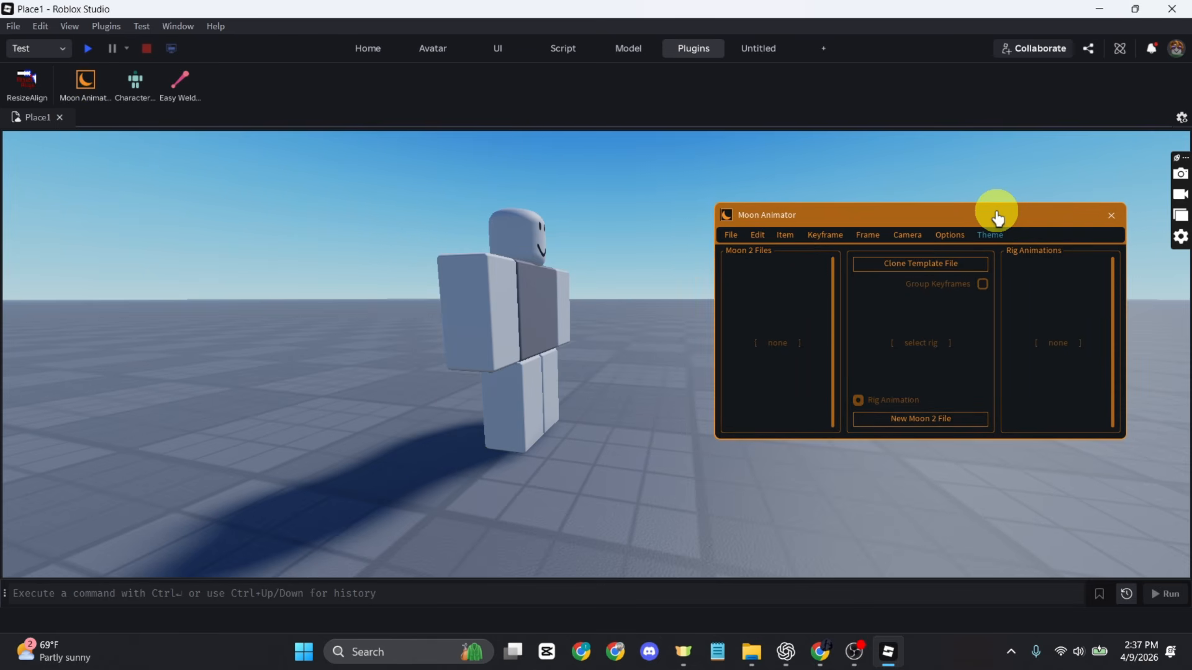
pyautogui.click(929, 420)
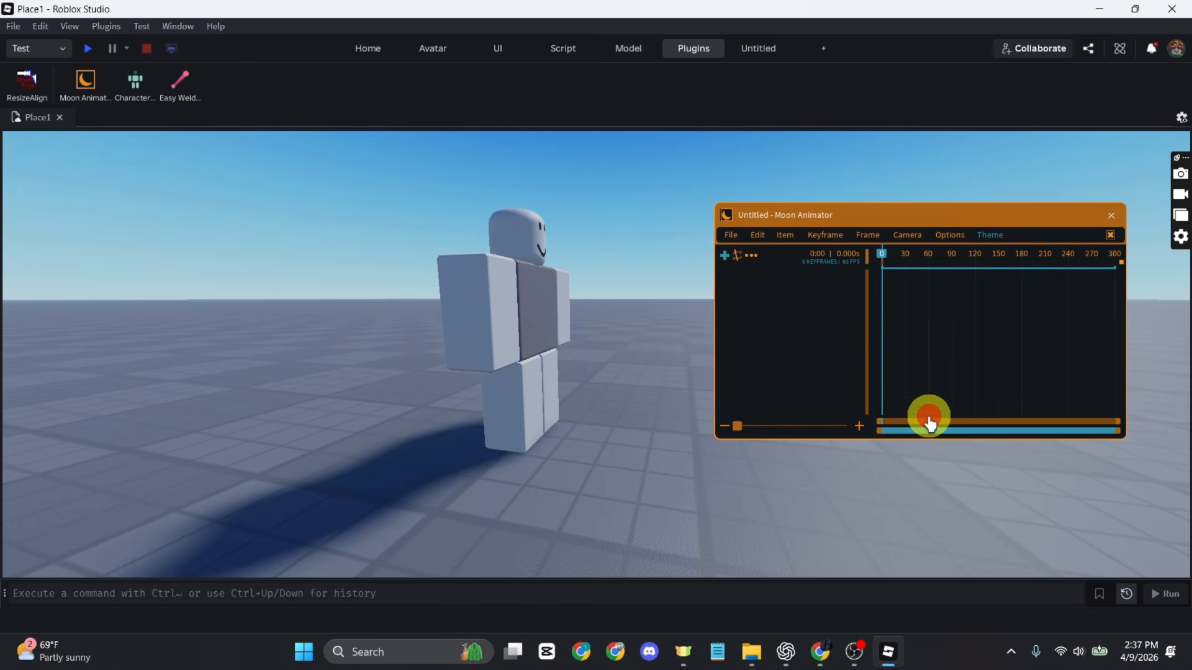
# Step: Add the R6 character to the Moon Animator timeline as a Rig item
pyautogui.click(725, 256)
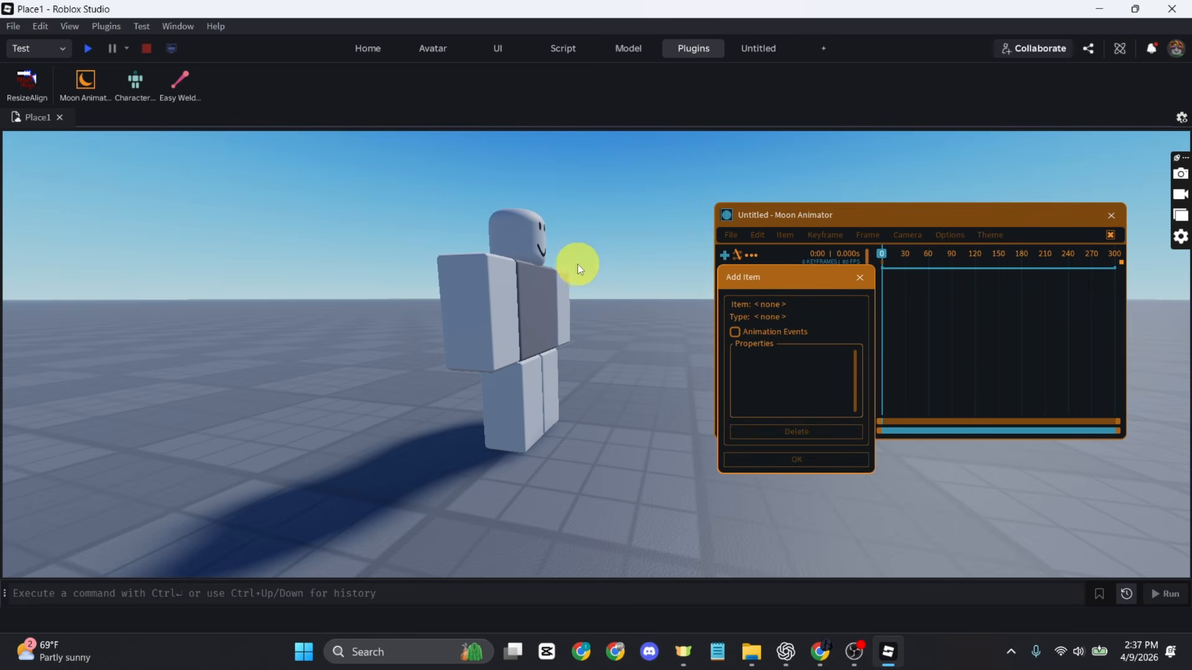
pyautogui.click(532, 303)
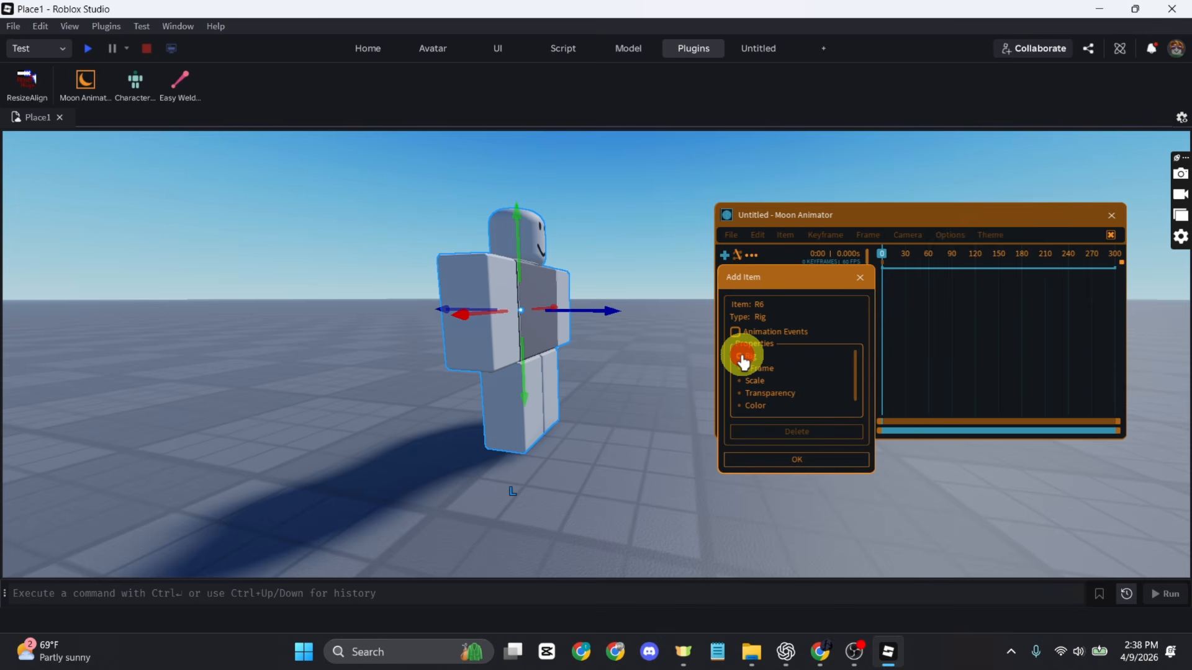
pyautogui.click(837, 463)
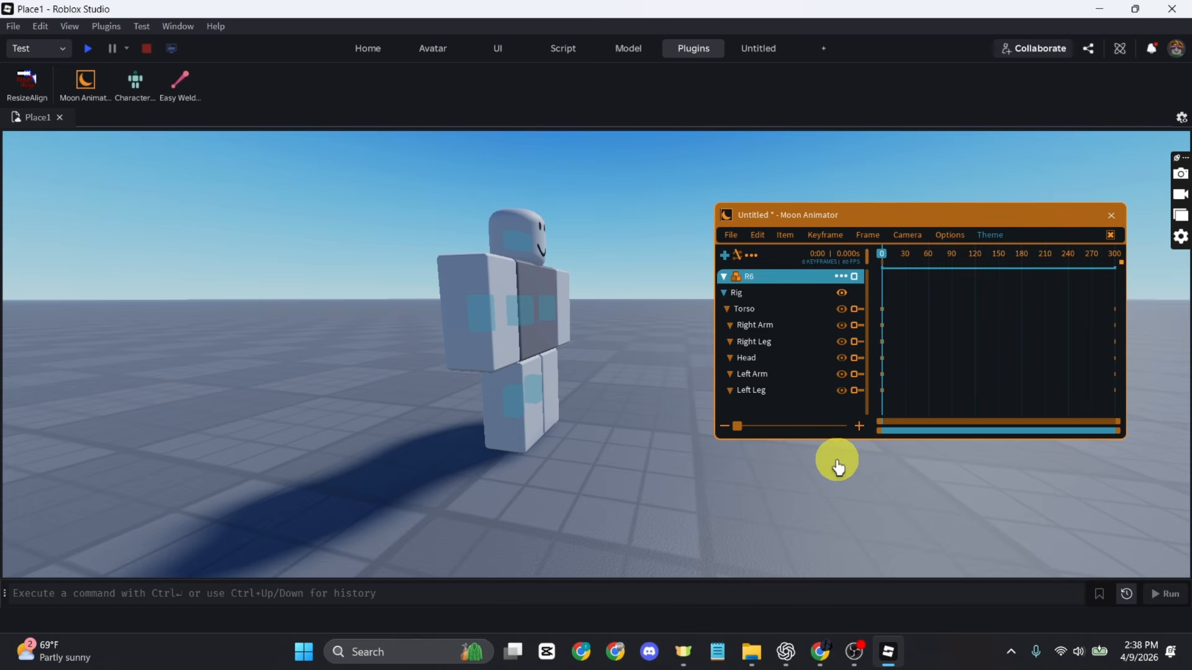
# Step: Set the animation's timeline size to 1 in the Animation Settings
pyautogui.click(750, 256)
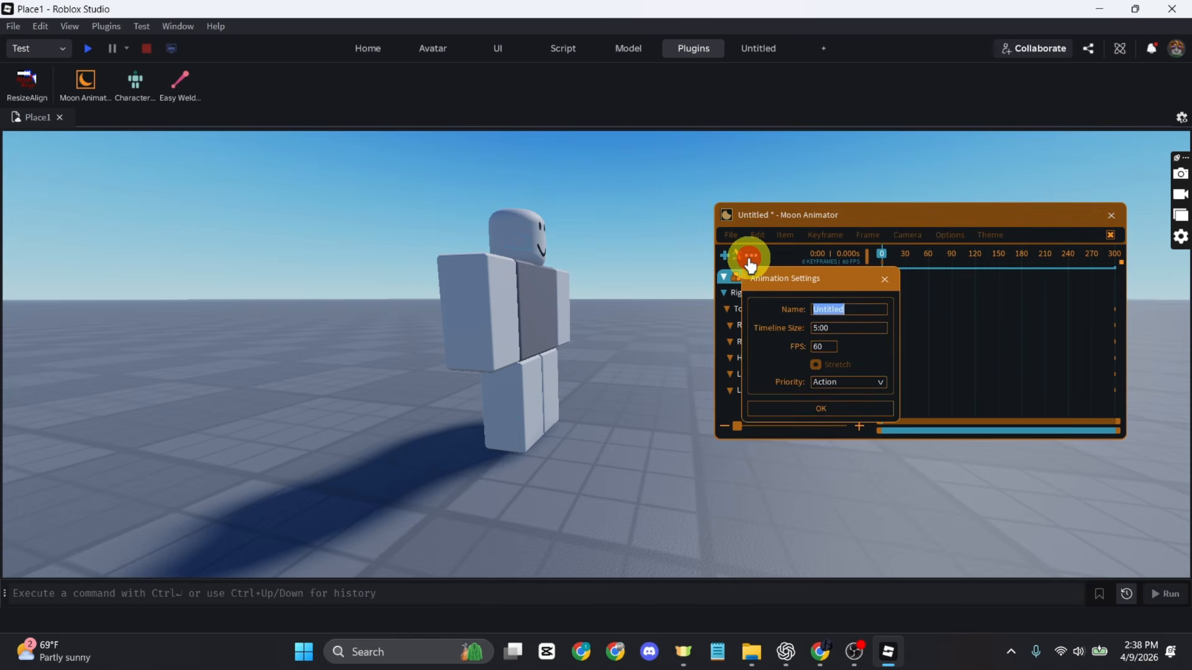
pyautogui.doubleClick(858, 333)
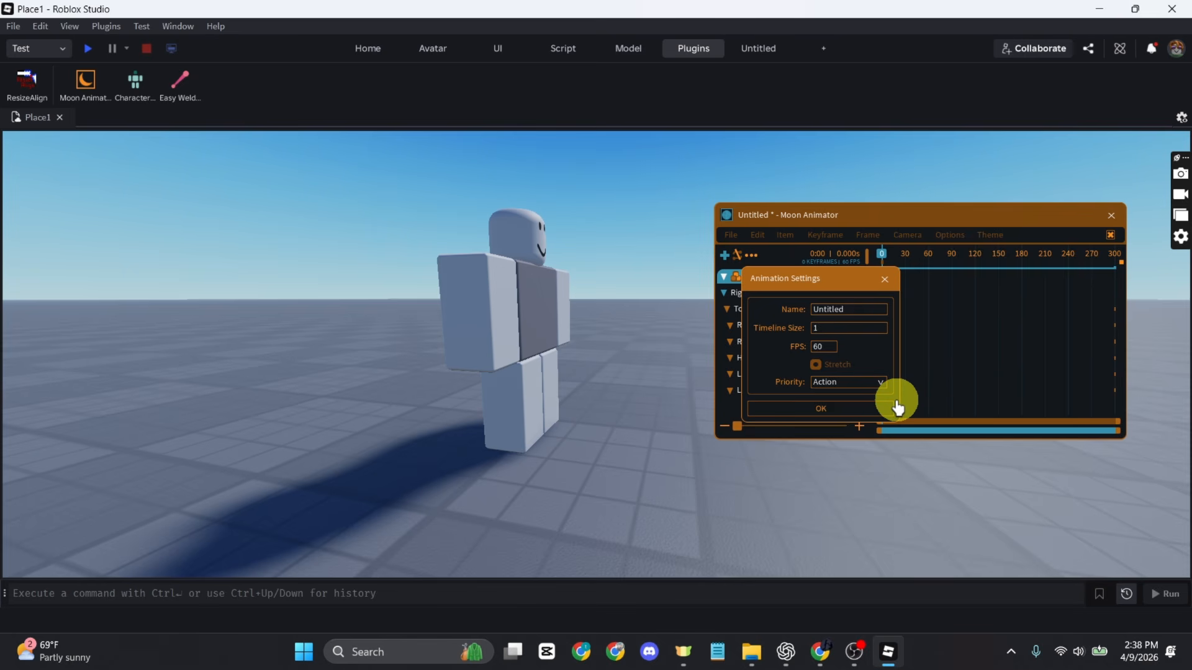
pyautogui.click(823, 410)
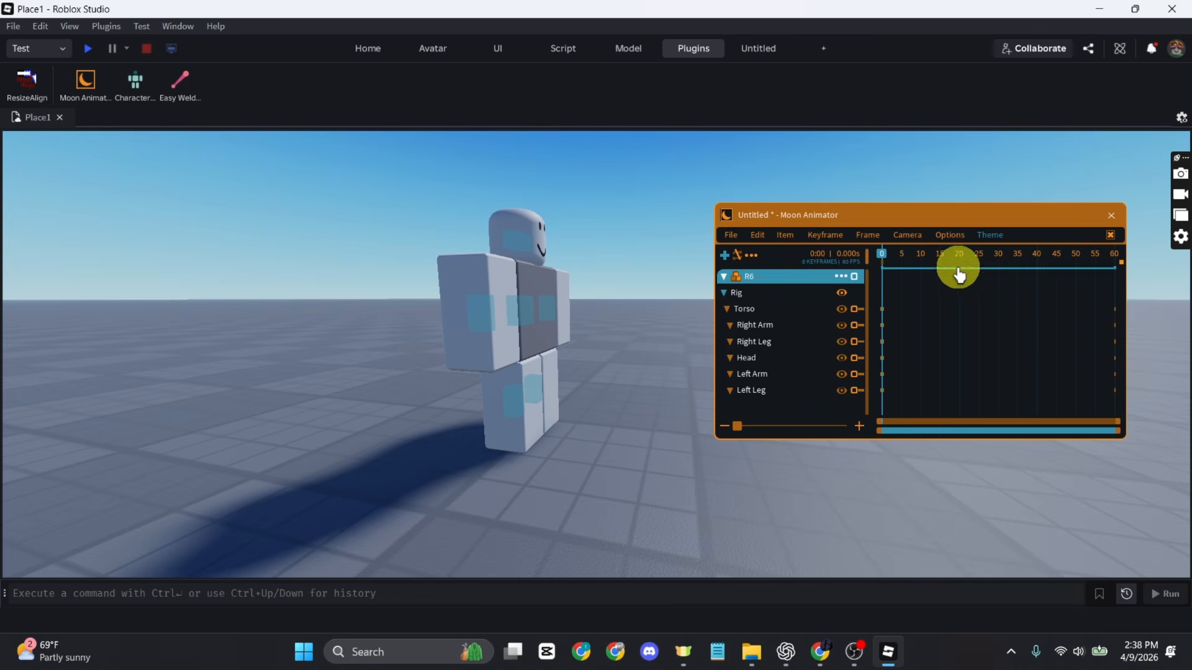
pyautogui.click(952, 237)
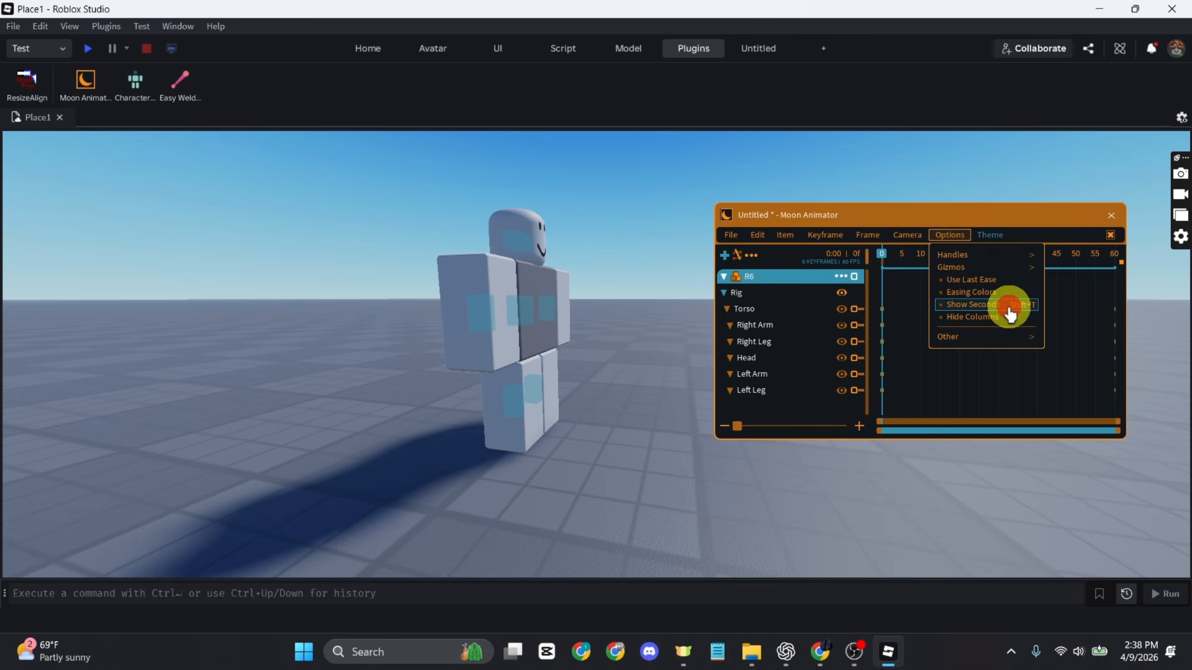
pyautogui.click(1033, 229)
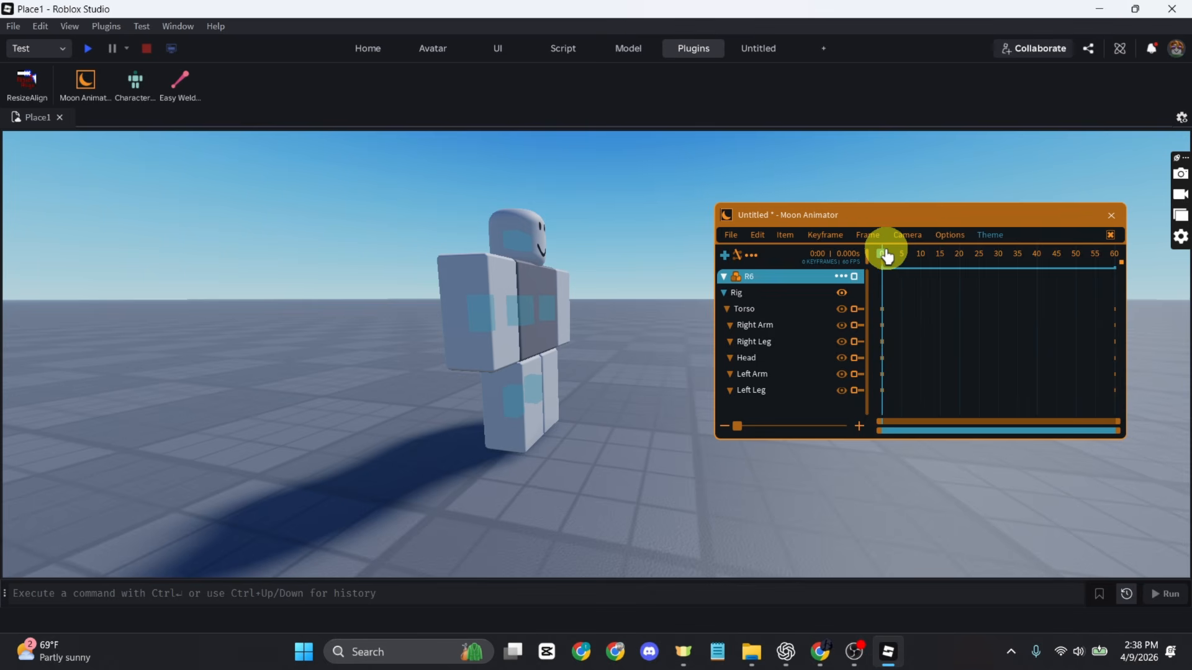
pyautogui.moveTo(876, 256)
pyautogui.mouseDown()
pyautogui.moveTo(943, 268)
pyautogui.moveTo(905, 260)
pyautogui.moveTo(875, 272)
pyautogui.mouseUp()
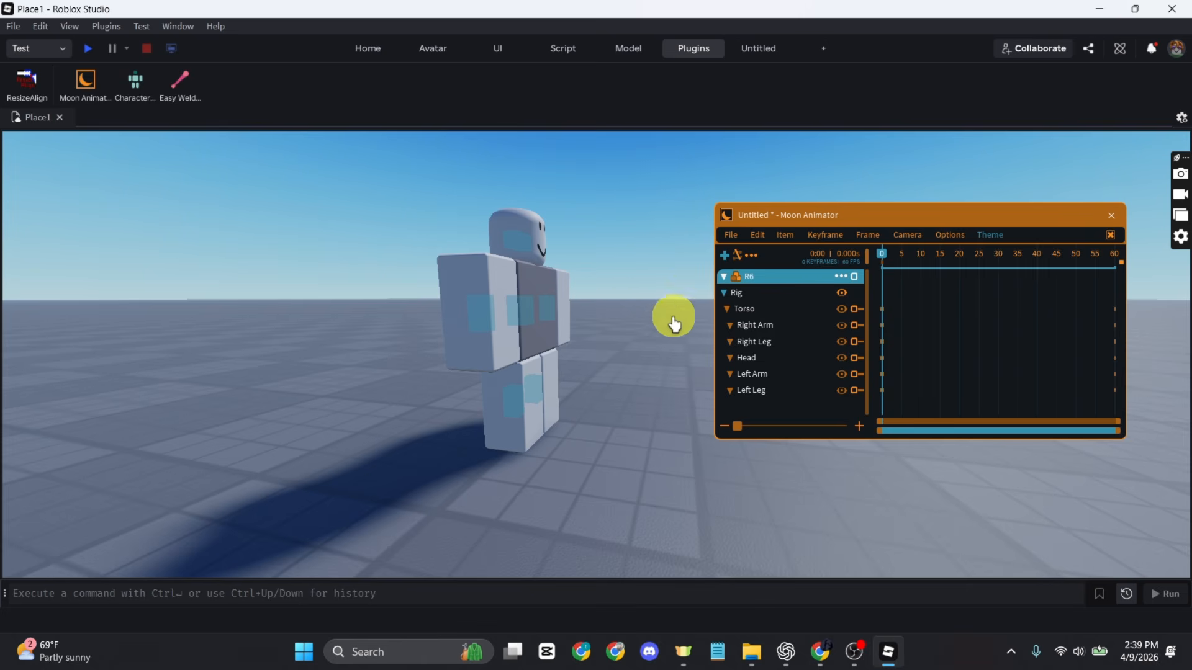
# Step: Tilt the rig's torso forward about 13 degrees at frame 0
pyautogui.moveTo(624, 344); pyautogui.dragTo(624, 345, button='right')
pyautogui.rightClick(624, 342)
pyautogui.click(545, 253)
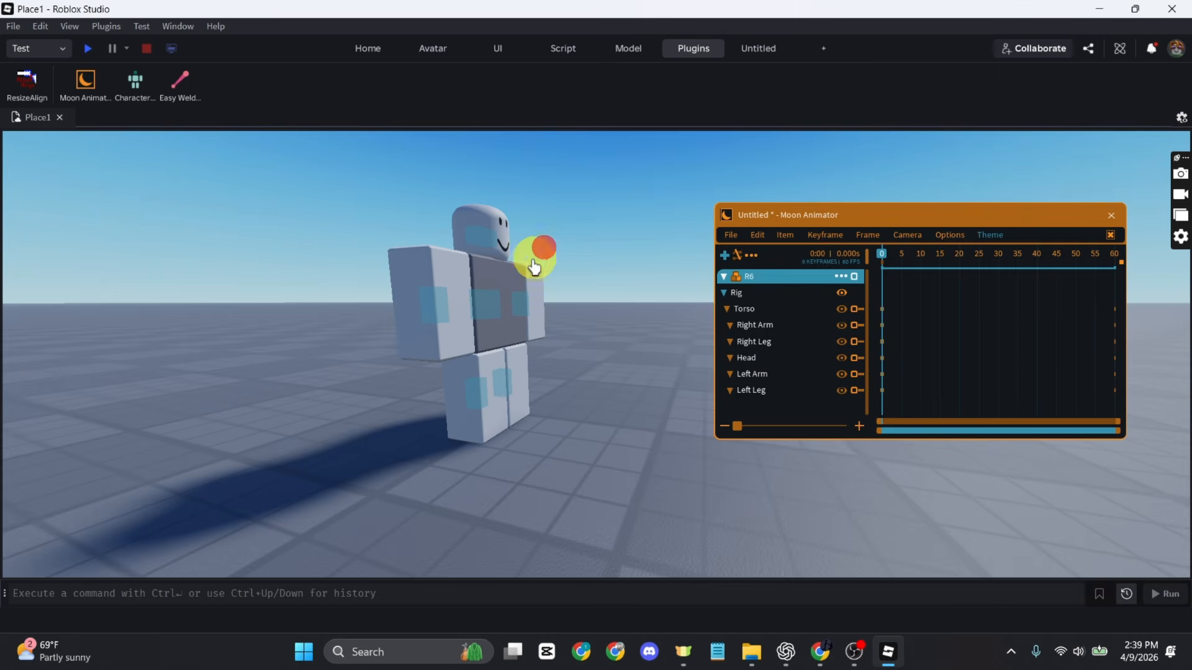
pyautogui.click(491, 312)
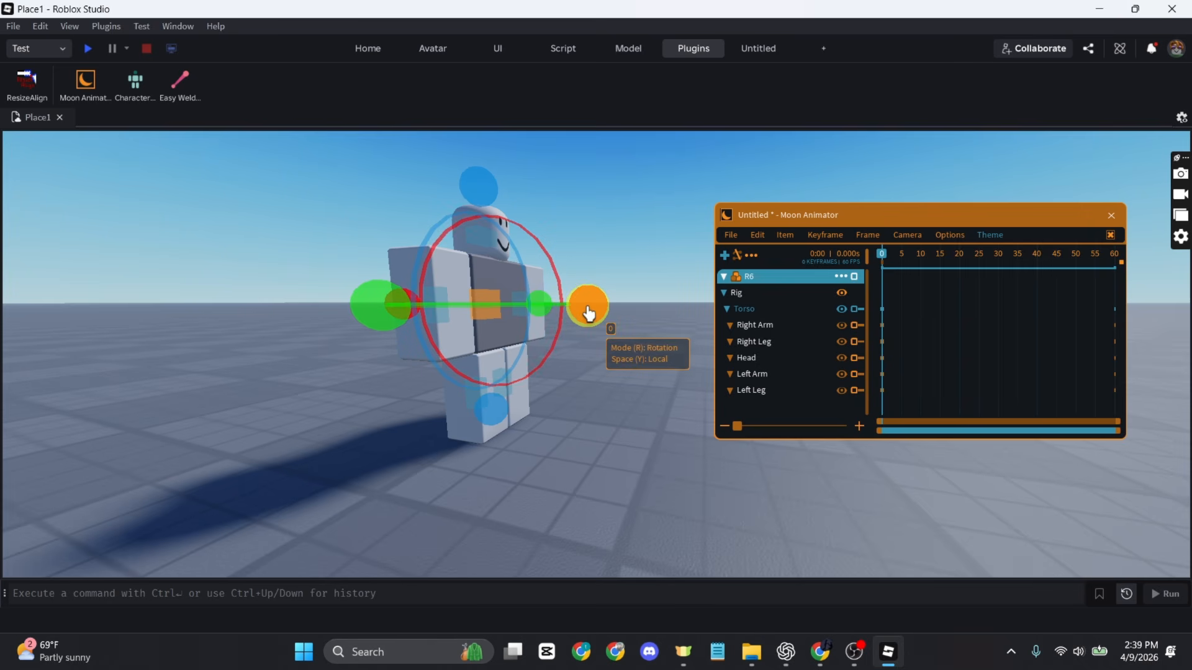
pyautogui.moveTo(589, 313); pyautogui.dragTo(588, 334)
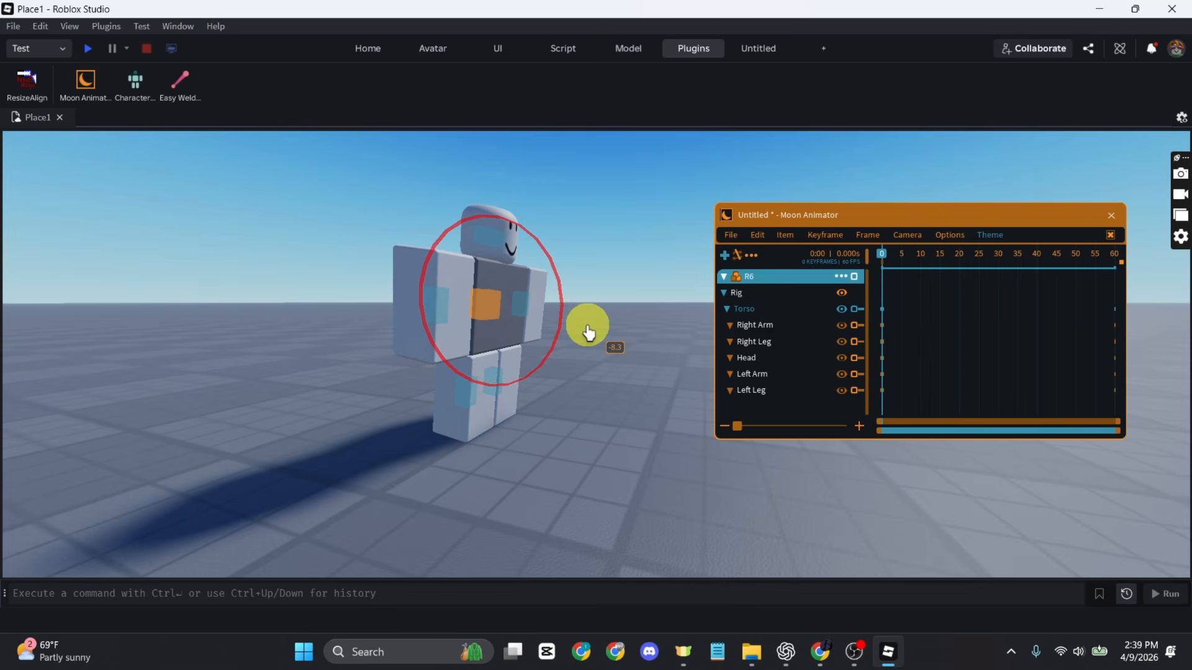
pyautogui.moveTo(588, 333); pyautogui.dragTo(585, 338)
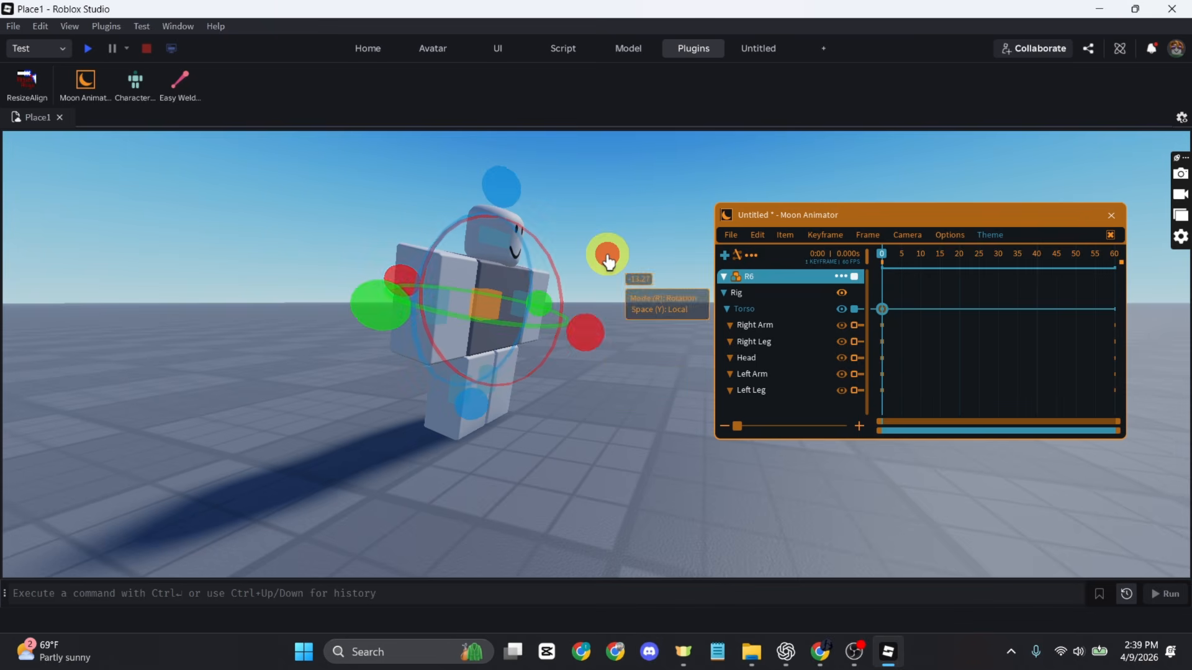
pyautogui.click(606, 259)
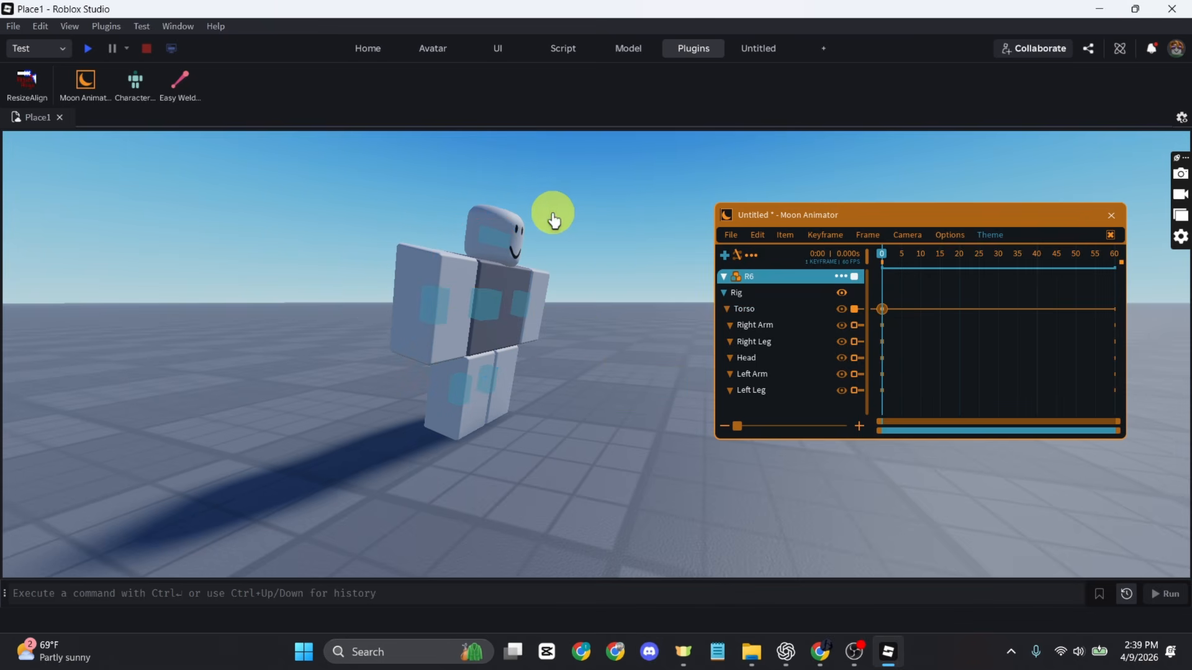
# Step: Rotate the right leg forward at frame 0 so it points roughly straight down beneath the tilted torso
pyautogui.click(458, 389)
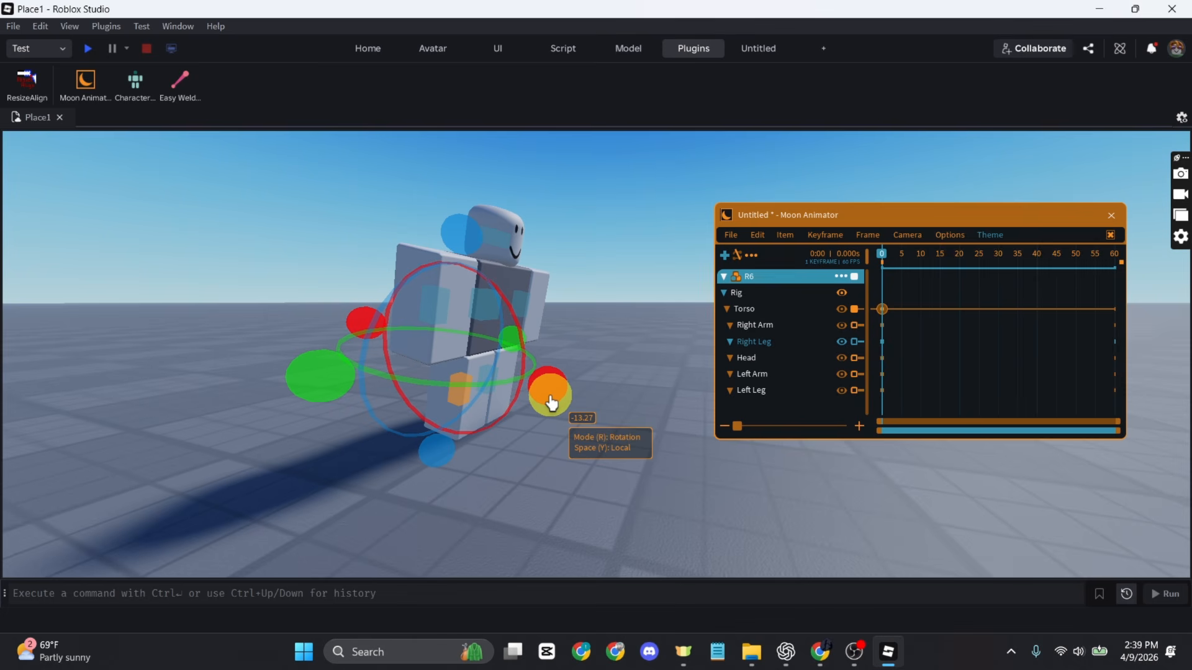
pyautogui.moveTo(552, 405); pyautogui.dragTo(597, 334)
pyautogui.click(615, 299)
# Step: Tilt the torso forward by about another 3.5 degrees at frame 0
pyautogui.click(492, 304)
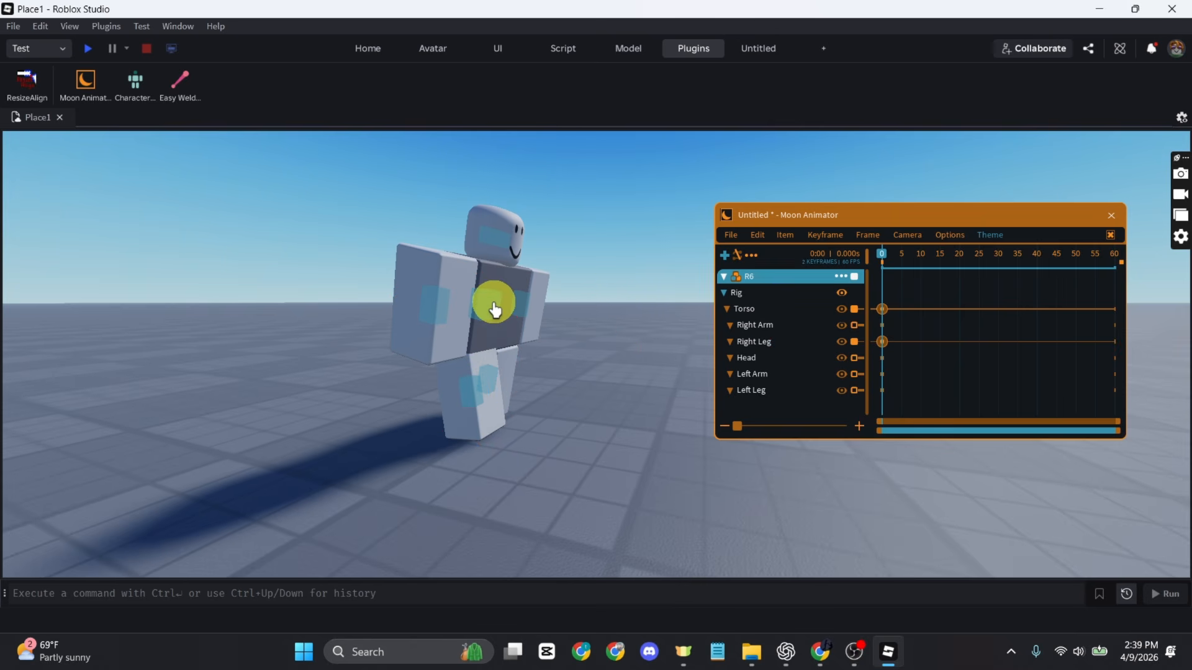
pyautogui.moveTo(585, 327); pyautogui.dragTo(577, 329)
pyautogui.click(486, 439)
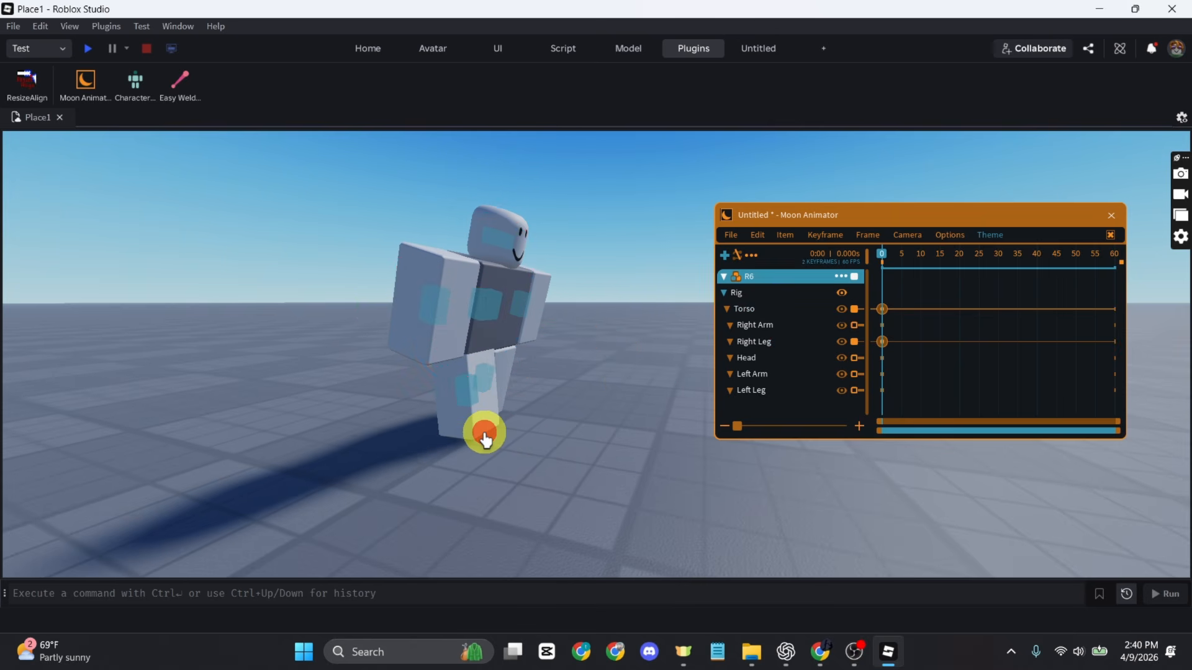
# Step: Switch the right leg's gizmo to position mode and shift the leg about 0.09 forward and about 0.1 down at frame 0
pyautogui.click(474, 398)
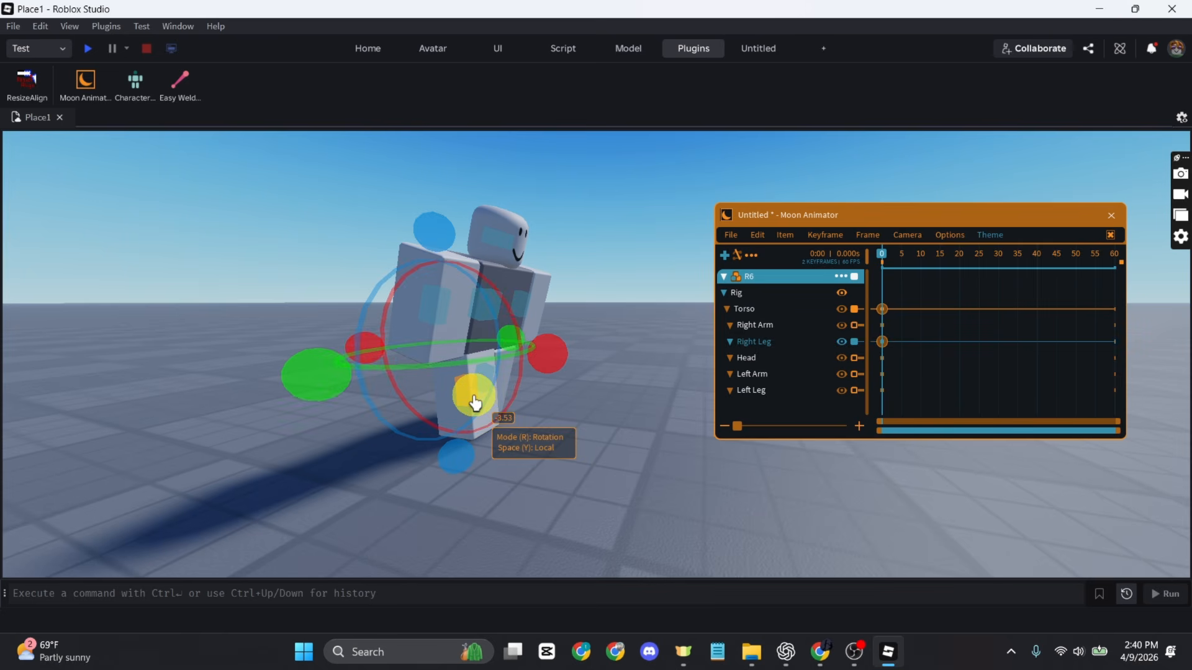
pyautogui.press('r')
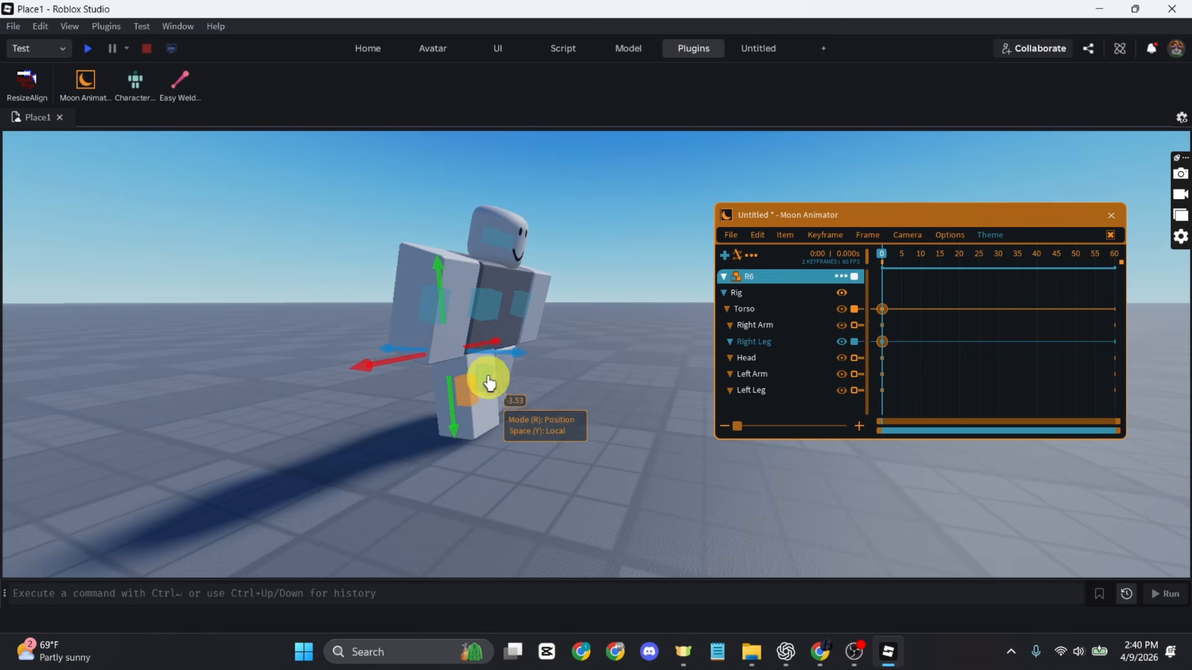
pyautogui.moveTo(510, 358); pyautogui.dragTo(514, 356)
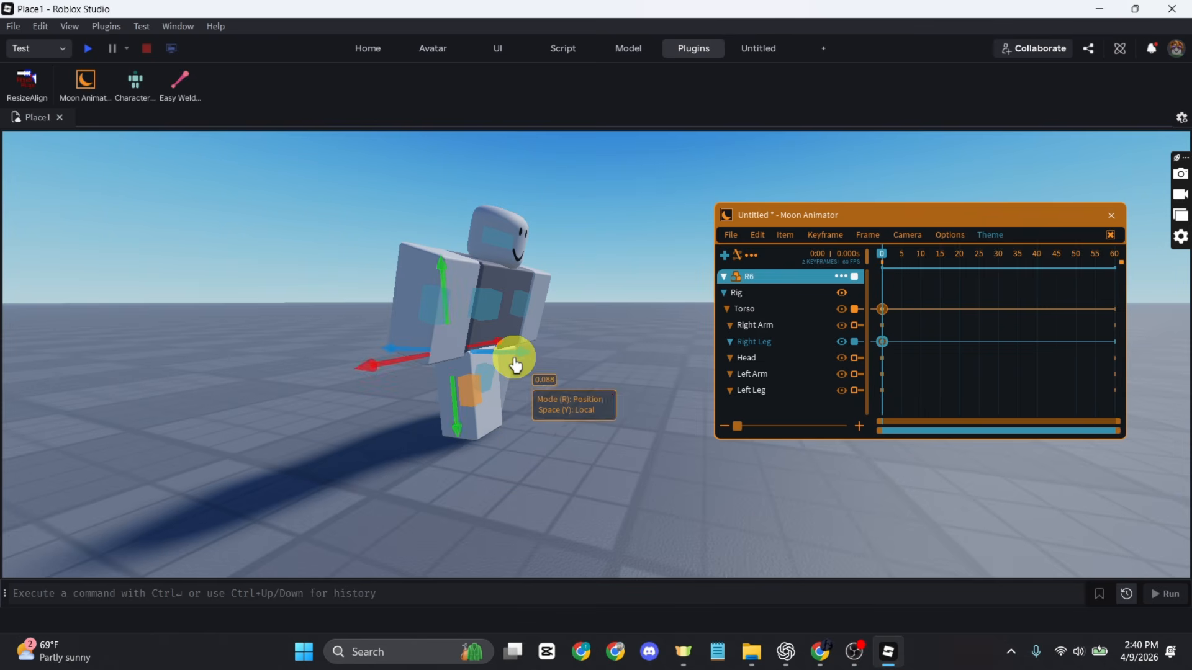
pyautogui.moveTo(458, 399); pyautogui.dragTo(457, 413)
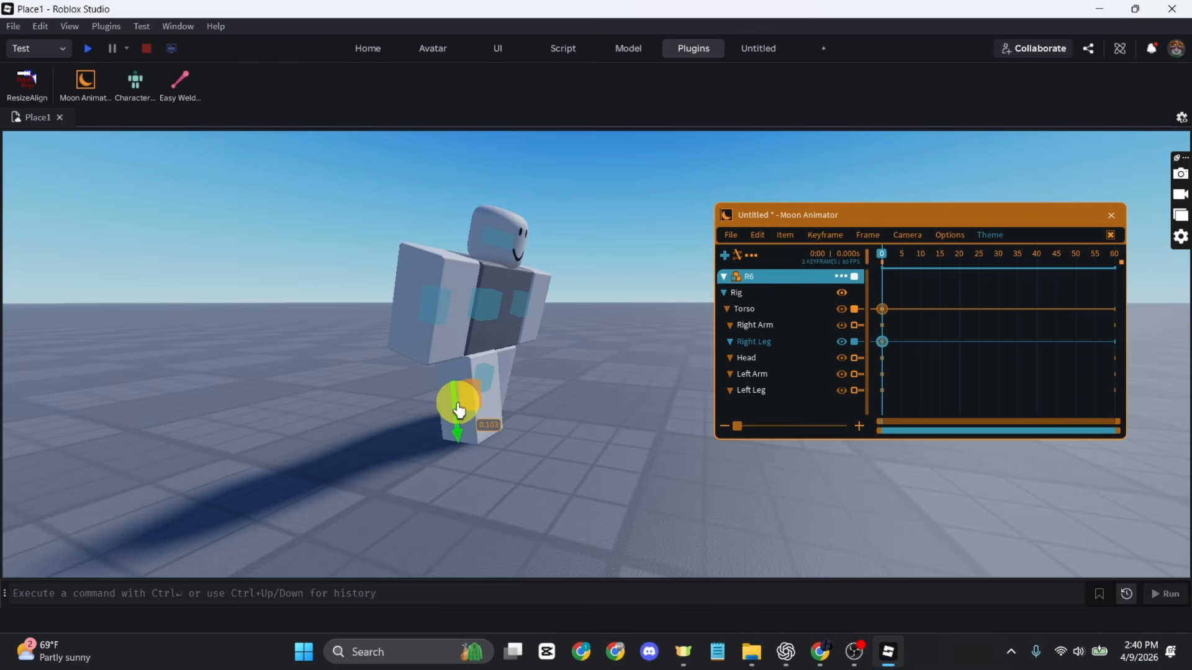
pyautogui.click(581, 391)
pyautogui.moveTo(593, 385); pyautogui.dragTo(576, 410, button='right')
pyautogui.scroll(-2, 576, 404)
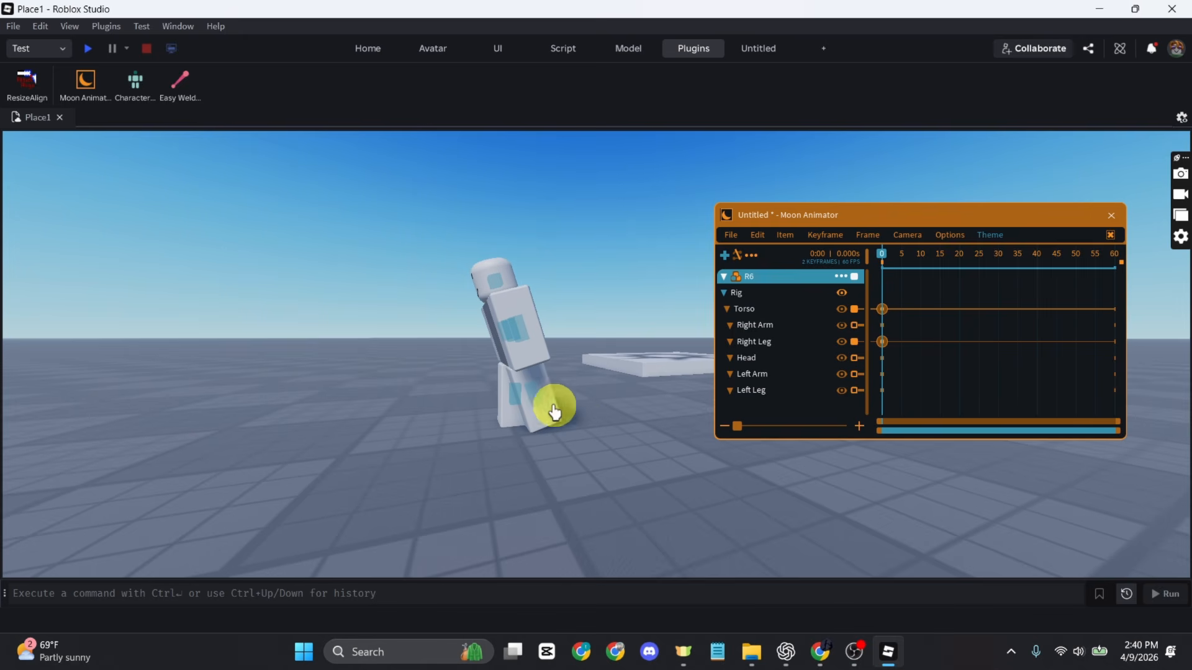
# Step: Rotate the left leg backward about 25 degrees at frame 0
pyautogui.click(540, 398)
pyautogui.moveTo(541, 398); pyautogui.dragTo(543, 399)
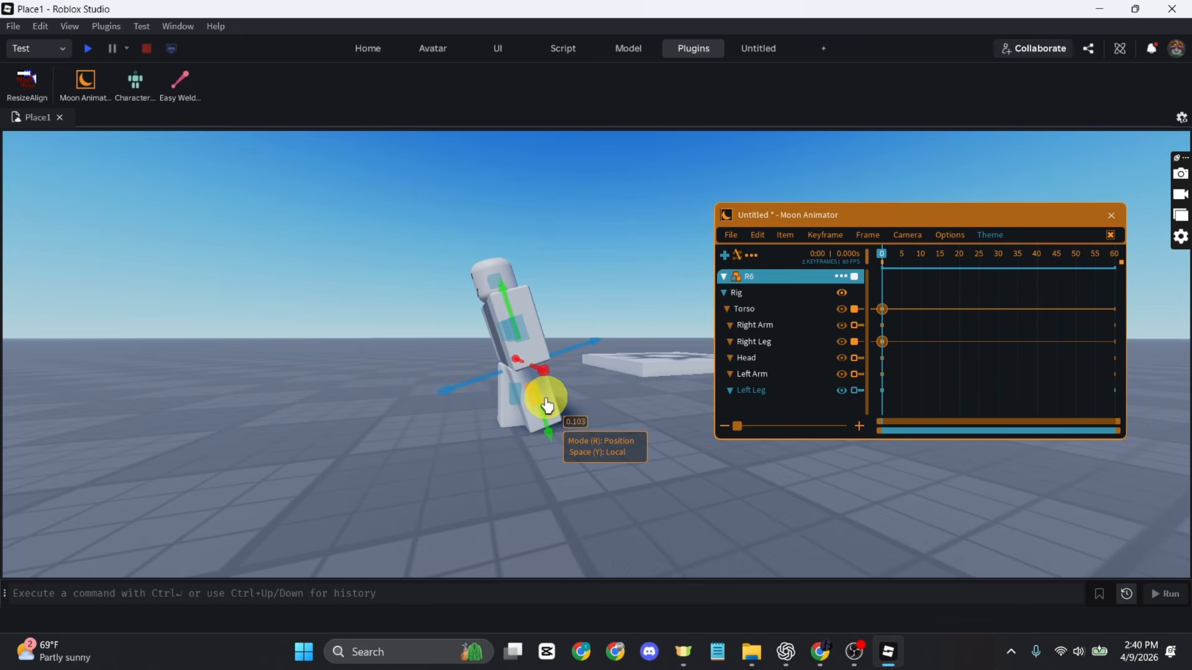
pyautogui.press('r')
pyautogui.moveTo(615, 346); pyautogui.dragTo(606, 292)
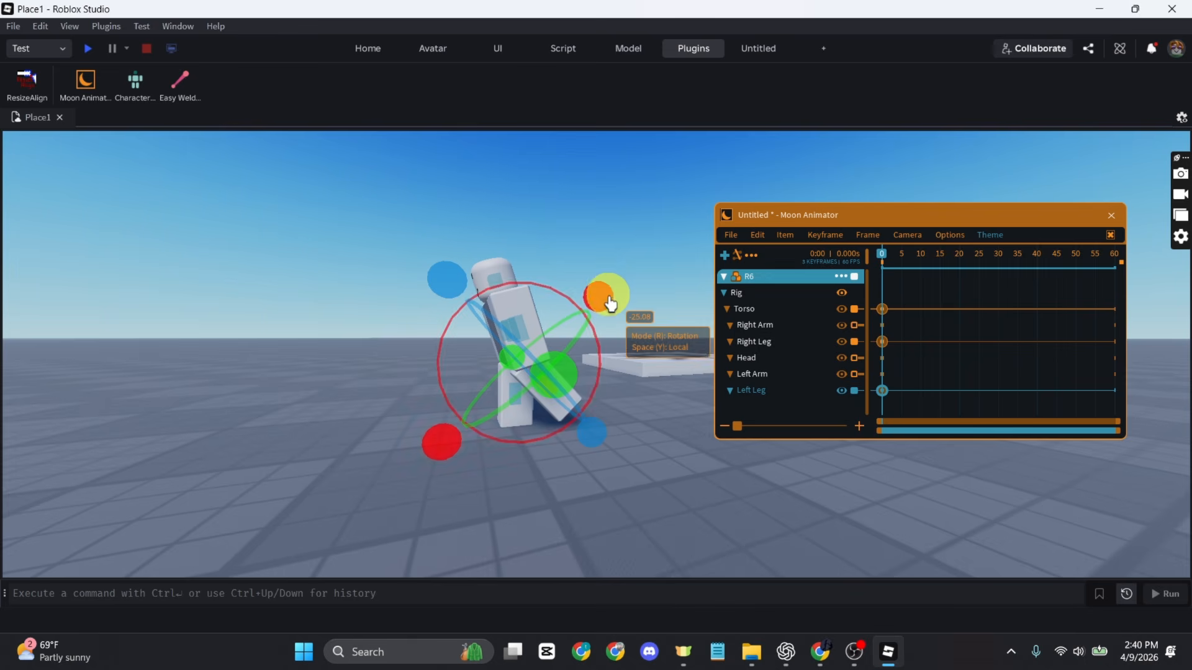
# Step: Switch the left leg's gizmo to position mode and shift the leg slightly down along its length at frame 0
pyautogui.press('f')
pyautogui.moveTo(638, 339); pyautogui.dragTo(639, 339, button='right')
pyautogui.click(545, 303)
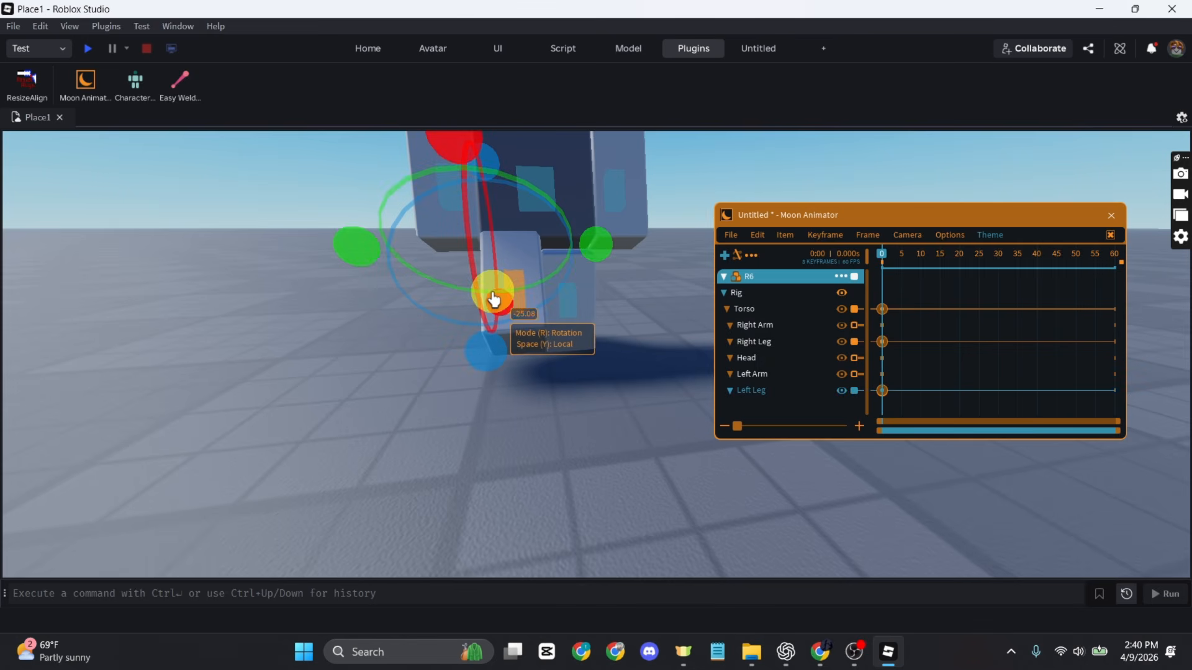
pyautogui.press('r')
pyautogui.moveTo(485, 315); pyautogui.dragTo(487, 318)
# Step: Deselect the leg and examine the rig's frame 0 pose from the front and the side
pyautogui.moveTo(373, 337); pyautogui.dragTo(374, 336, button='right')
pyautogui.scroll(-5, 374, 336)
pyautogui.click(481, 231)
pyautogui.moveTo(482, 231); pyautogui.dragTo(586, 411, button='right')
pyautogui.press('w')
pyautogui.press('a')
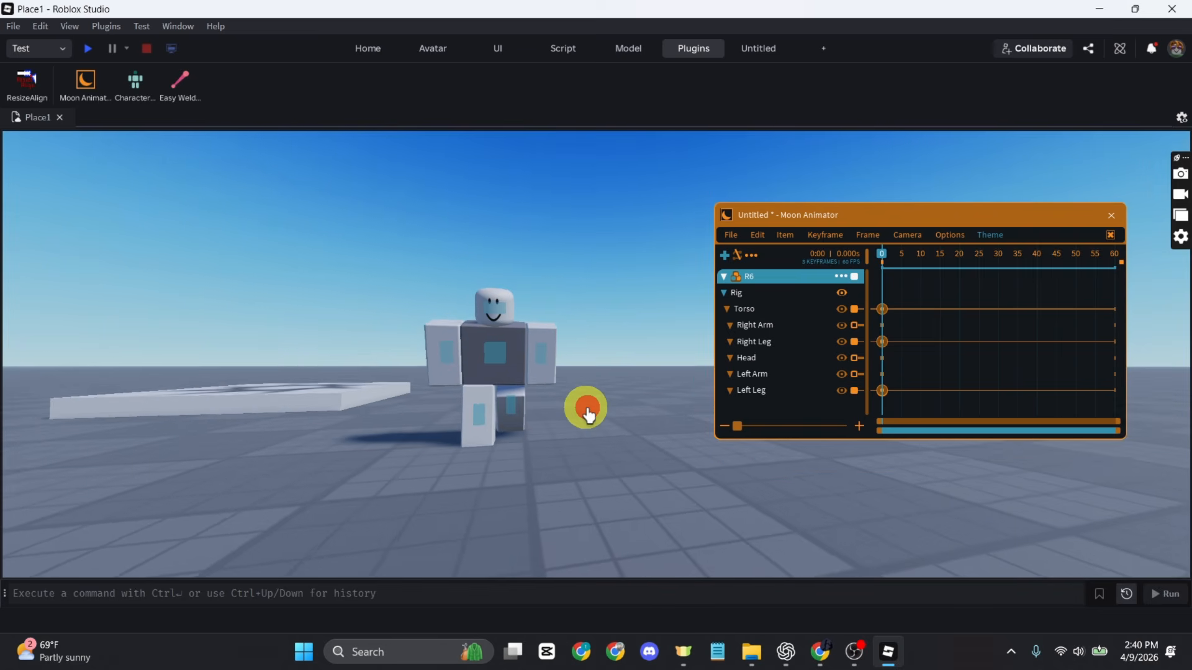
pyautogui.press('d')
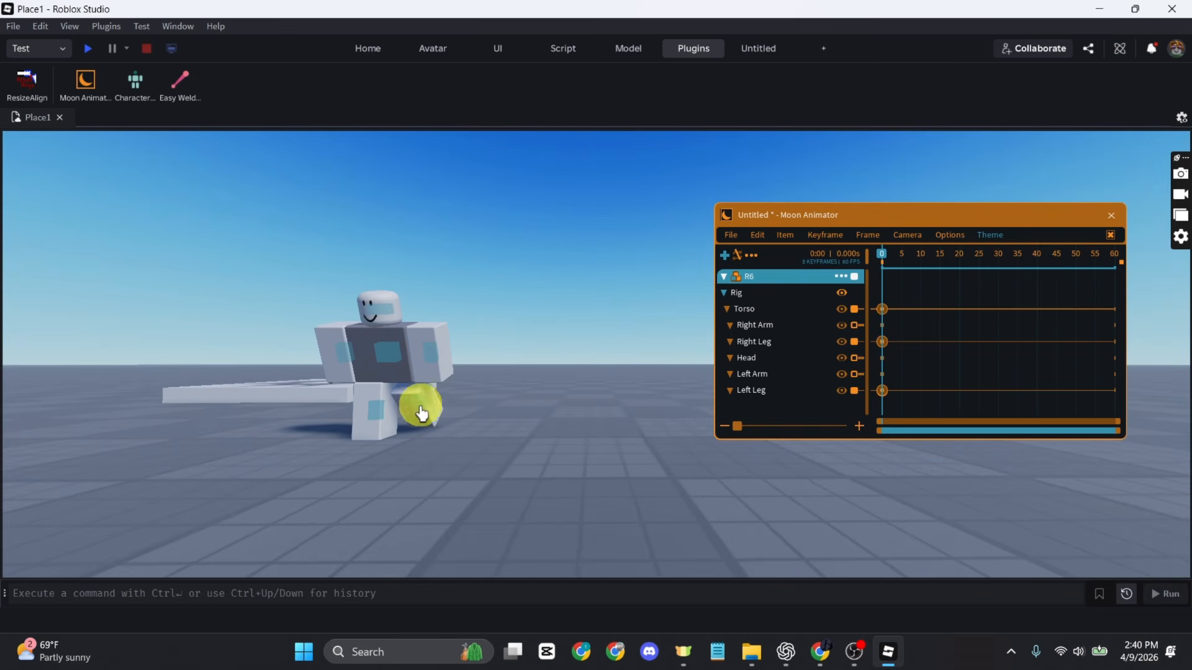
pyautogui.moveTo(527, 393); pyautogui.dragTo(528, 396, button='right')
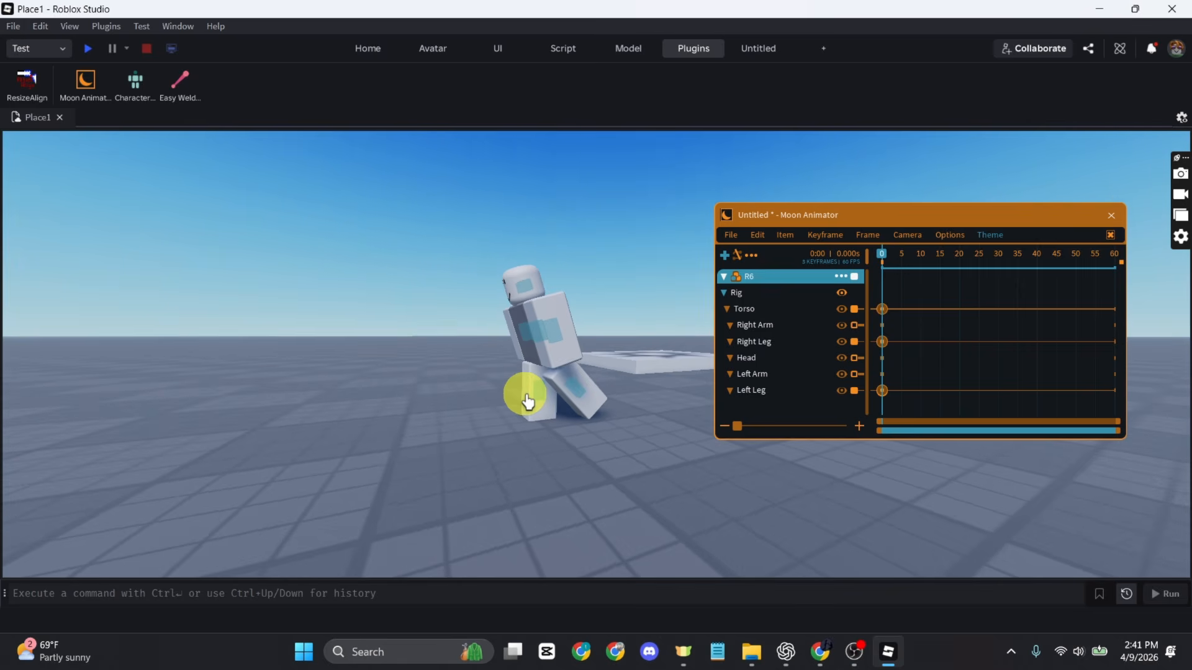
pyautogui.rightClick(529, 395)
pyautogui.click(427, 331)
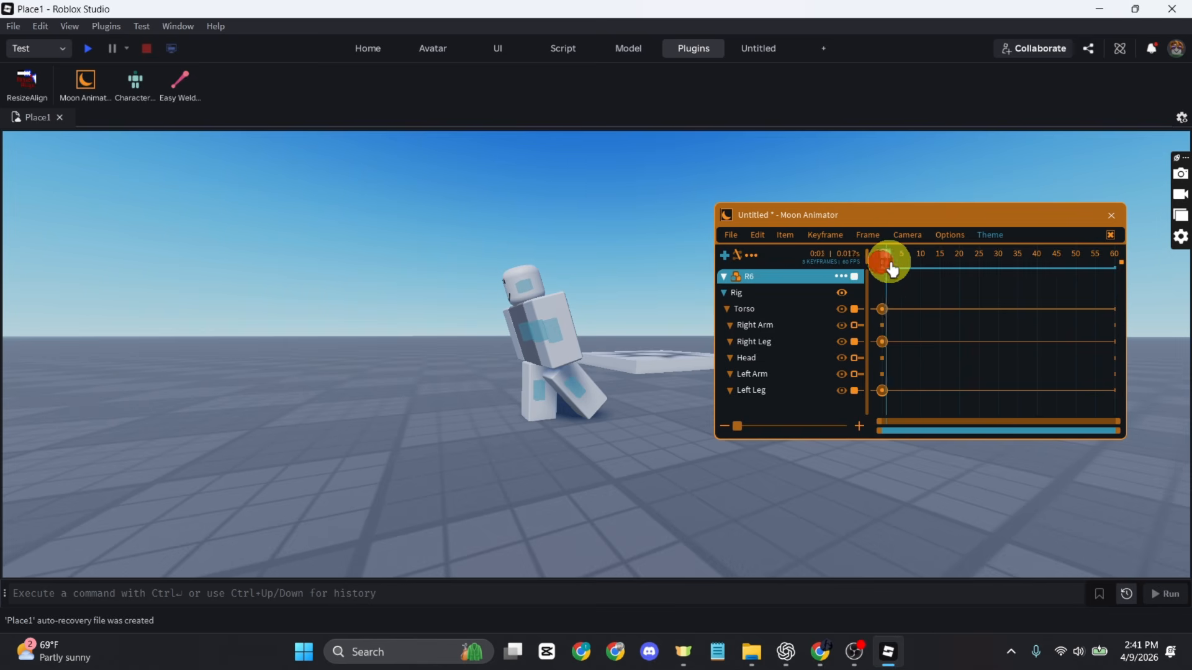
# Step: Move the playhead to frame 18 and rotate the right leg backward about 43 degrees
pyautogui.moveTo(904, 271); pyautogui.dragTo(926, 273)
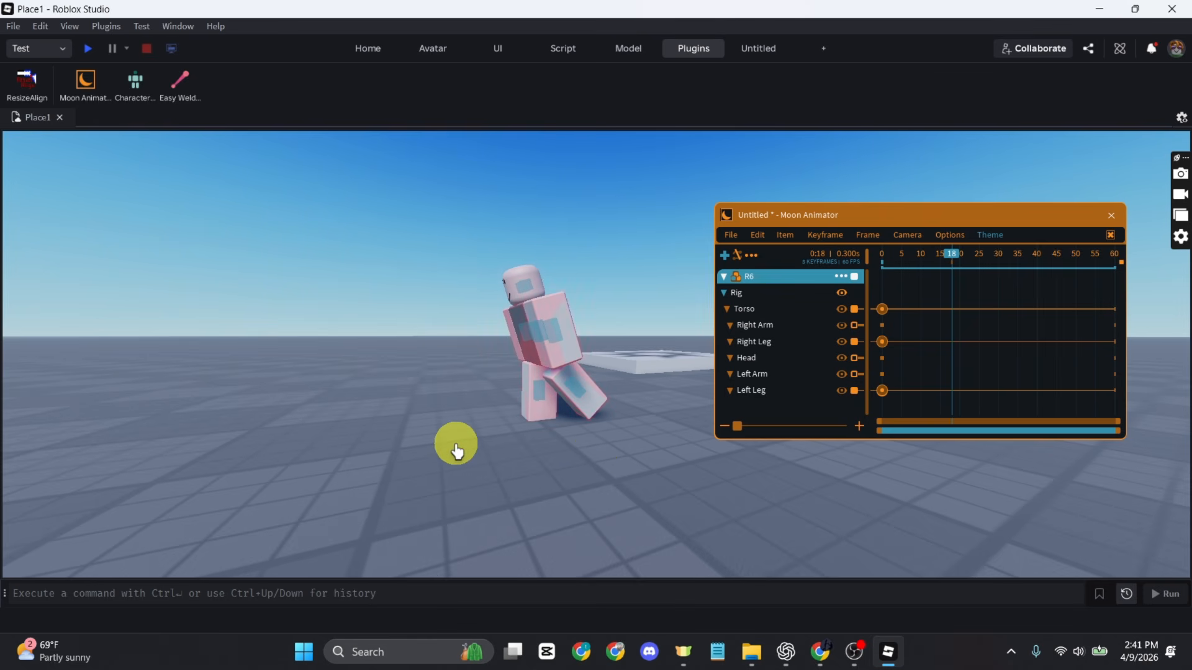
pyautogui.press('a')
pyautogui.moveTo(440, 457); pyautogui.dragTo(440, 458, button='right')
pyautogui.press('d')
pyautogui.press('a')
pyautogui.press('d')
pyautogui.press('a')
pyautogui.press('s')
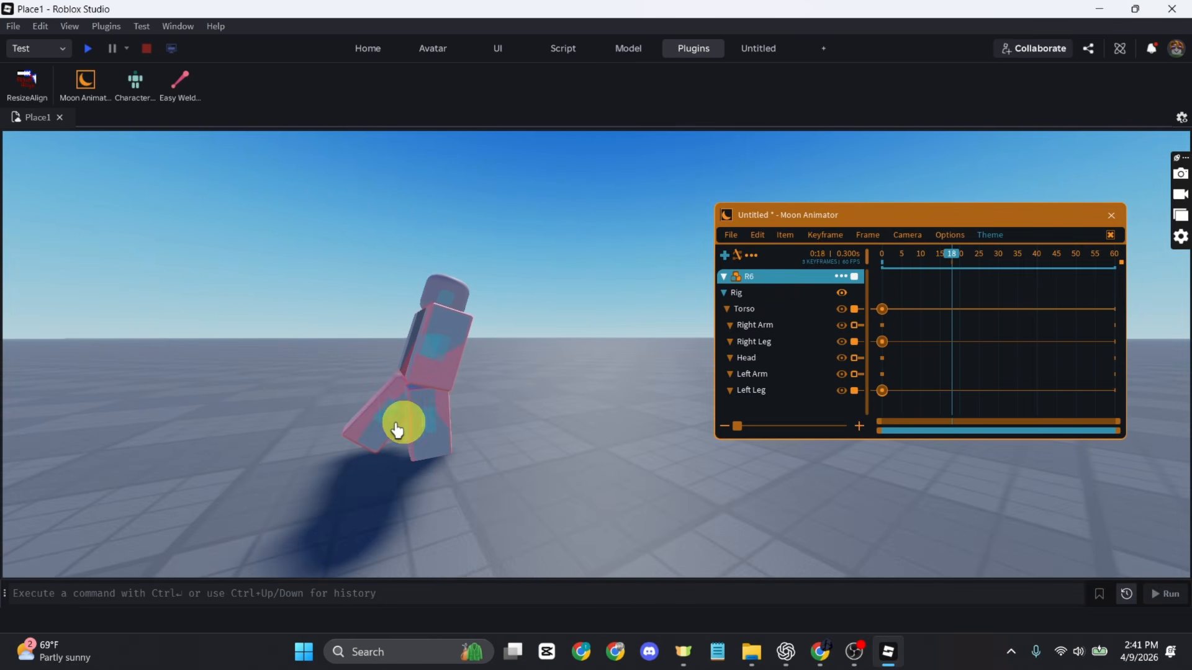
pyautogui.click(432, 429)
pyautogui.press('r')
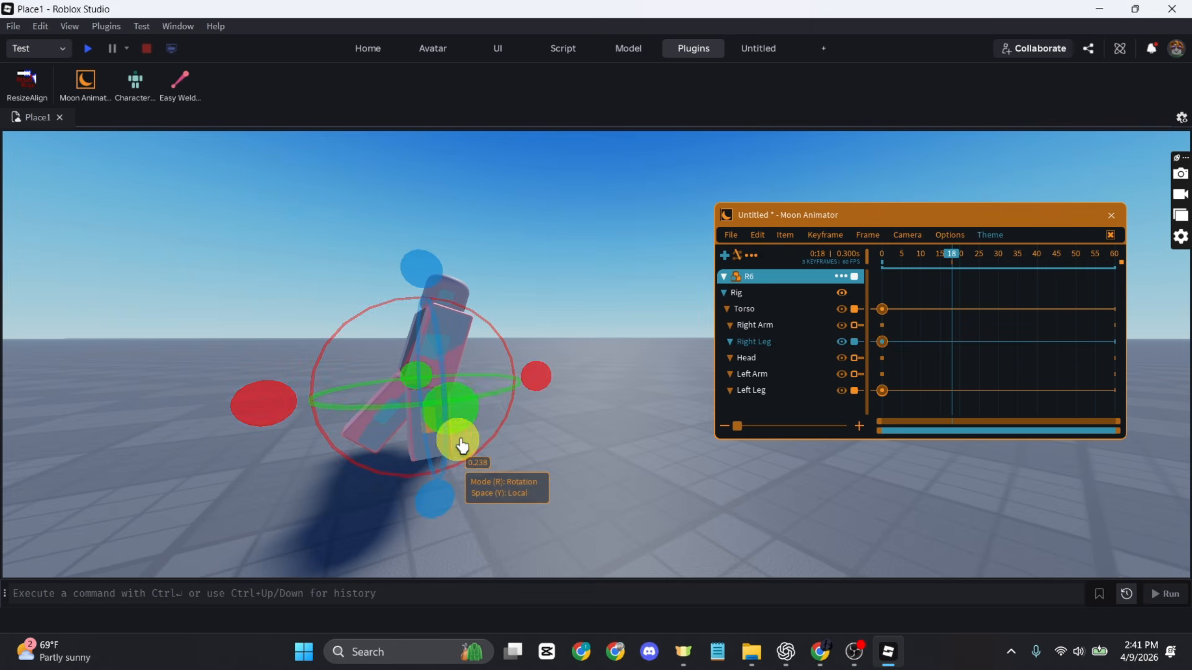
pyautogui.moveTo(538, 388); pyautogui.dragTo(513, 428)
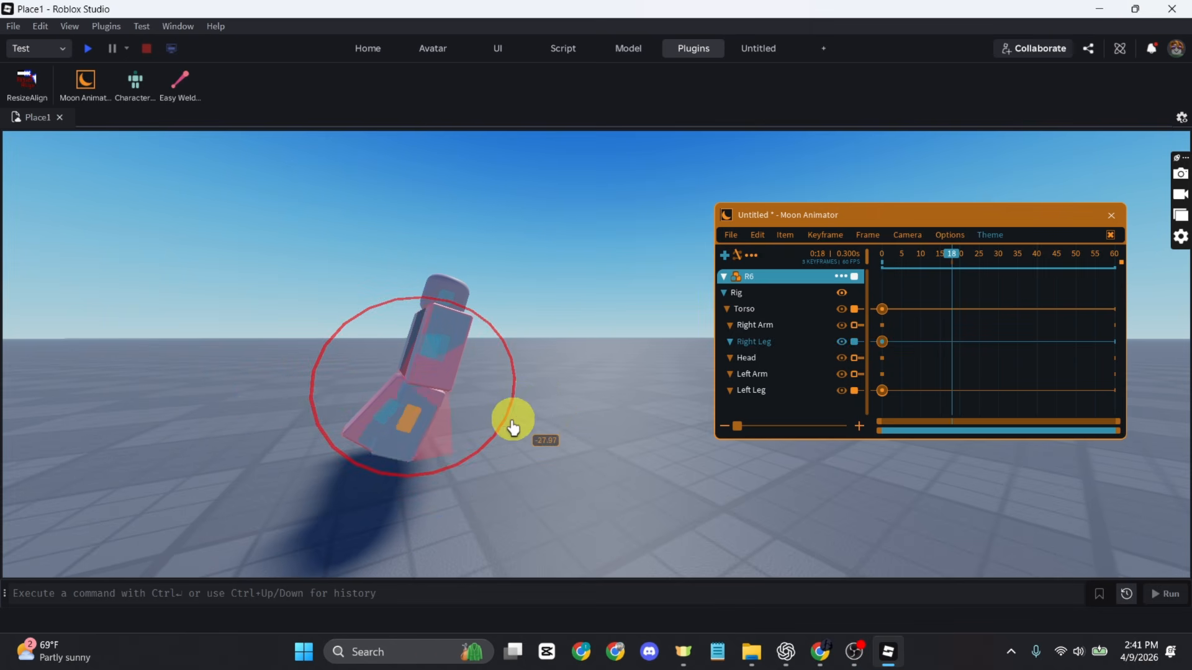
pyautogui.moveTo(497, 436); pyautogui.dragTo(491, 442)
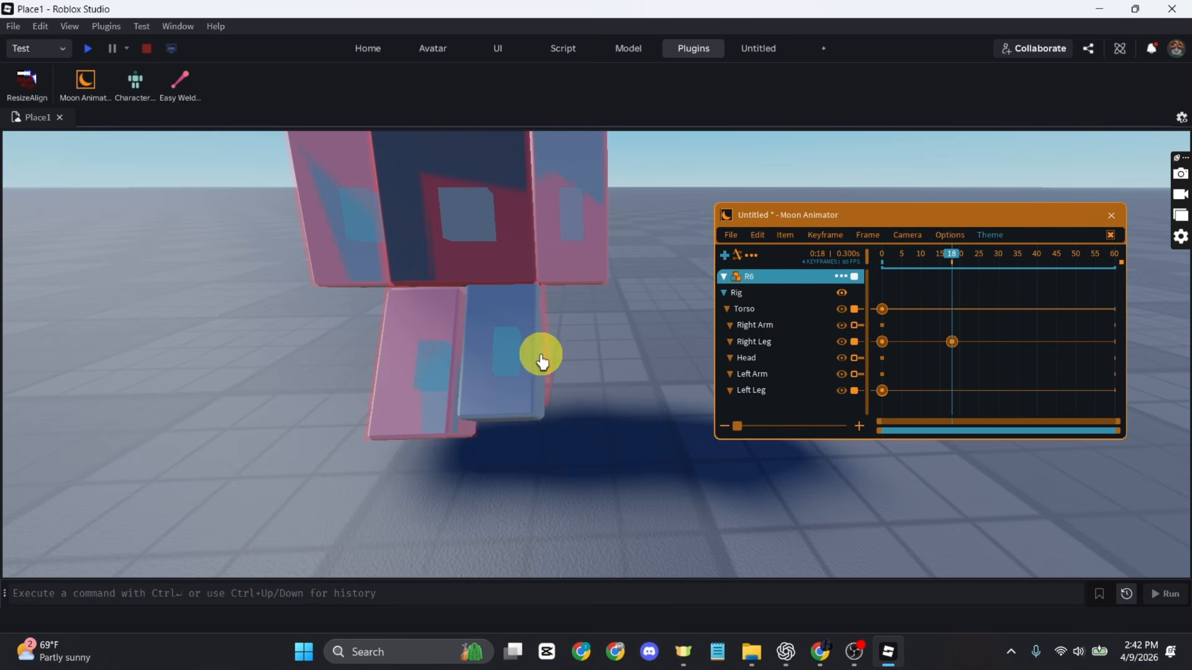
# Step: Shift the right leg about 0.23 down along its length in position mode at frame 18
pyautogui.click(513, 351)
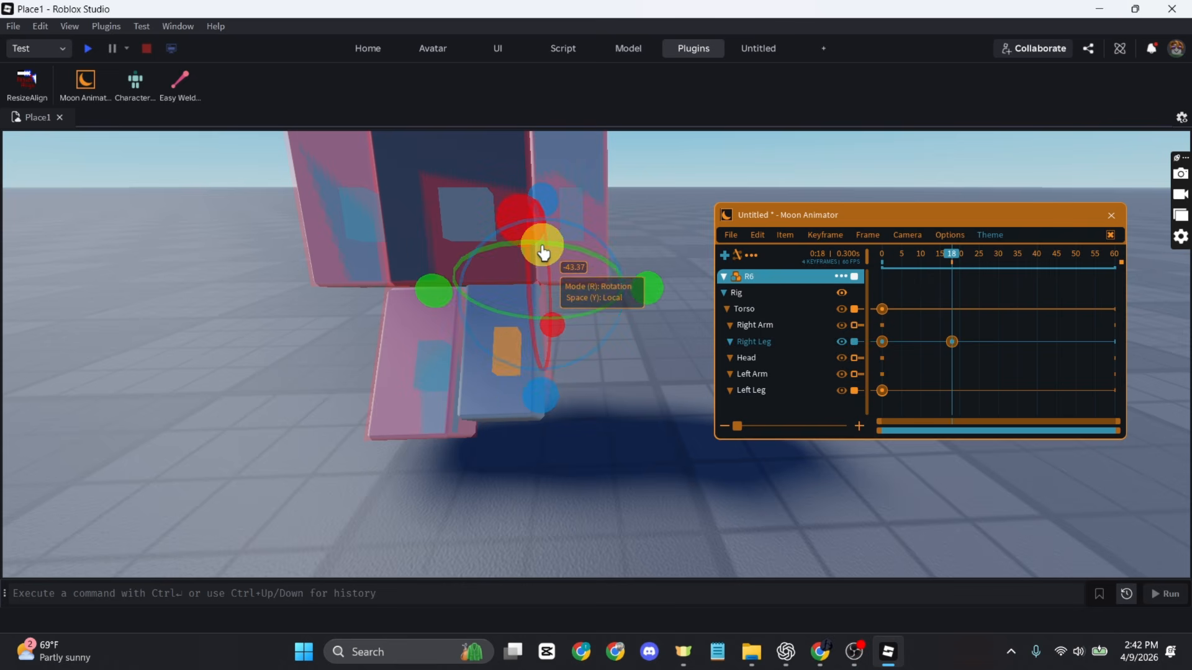
pyautogui.press('r')
pyautogui.moveTo(540, 348); pyautogui.dragTo(540, 370)
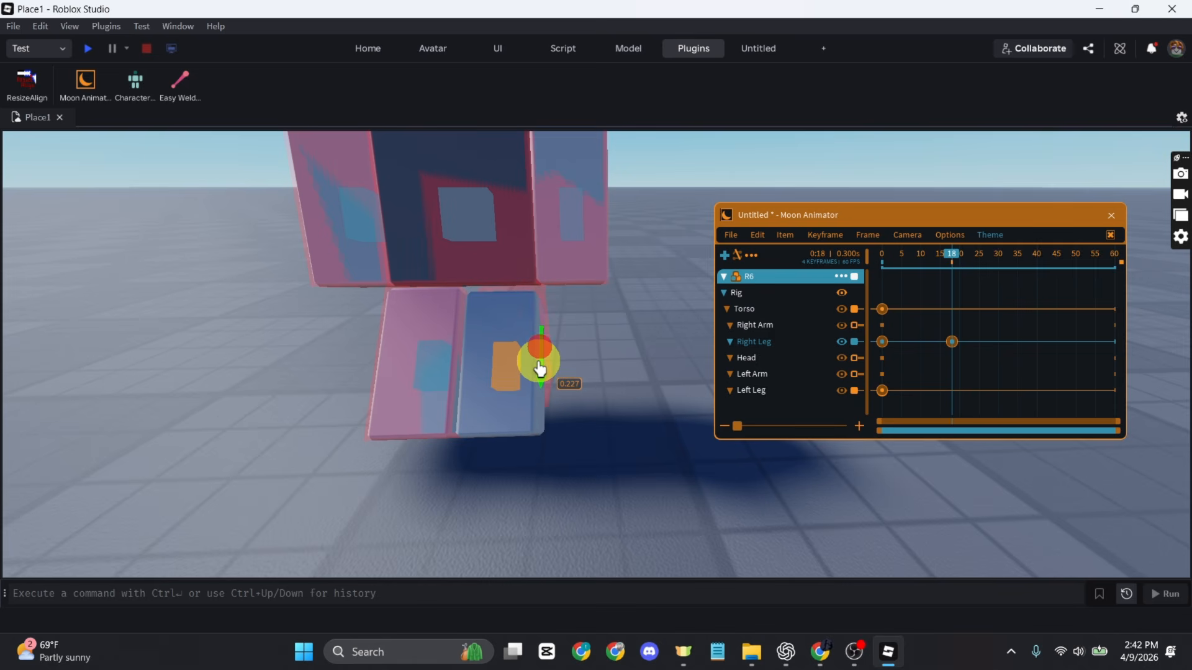
pyautogui.moveTo(239, 381); pyautogui.dragTo(243, 389, button='right')
pyautogui.click(548, 471)
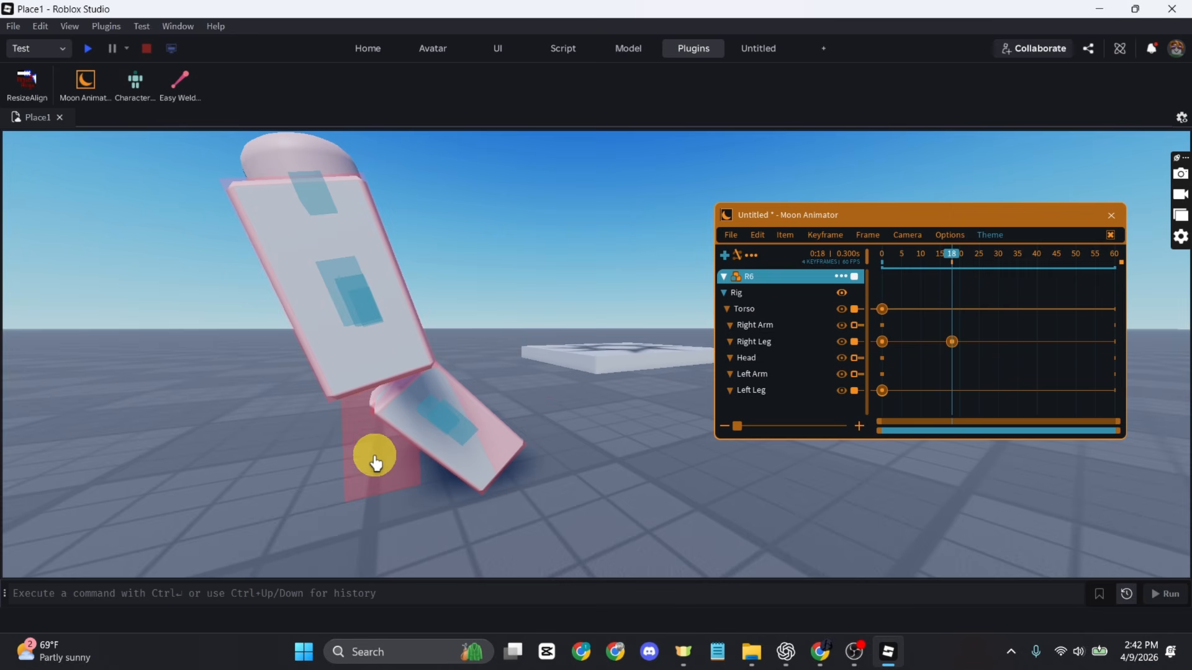
# Step: Rotate the left leg forward about 47 degrees and shift its position about 0.15 at frame 18
pyautogui.click(463, 445)
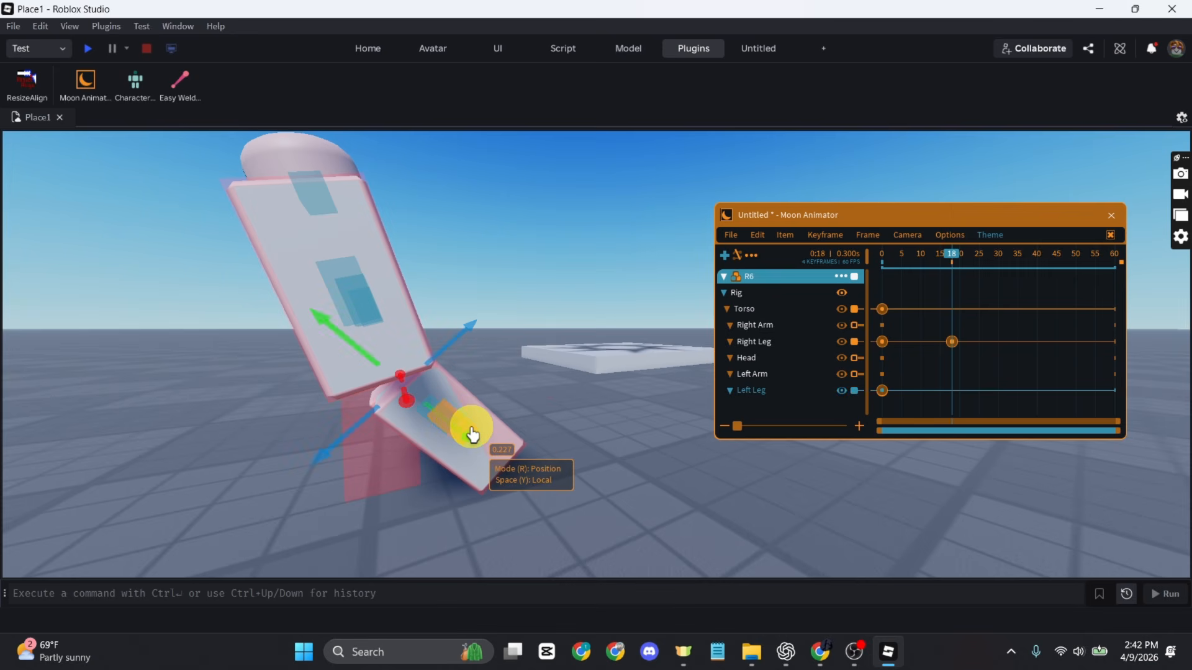
pyautogui.press('r')
pyautogui.moveTo(492, 306); pyautogui.dragTo(529, 404)
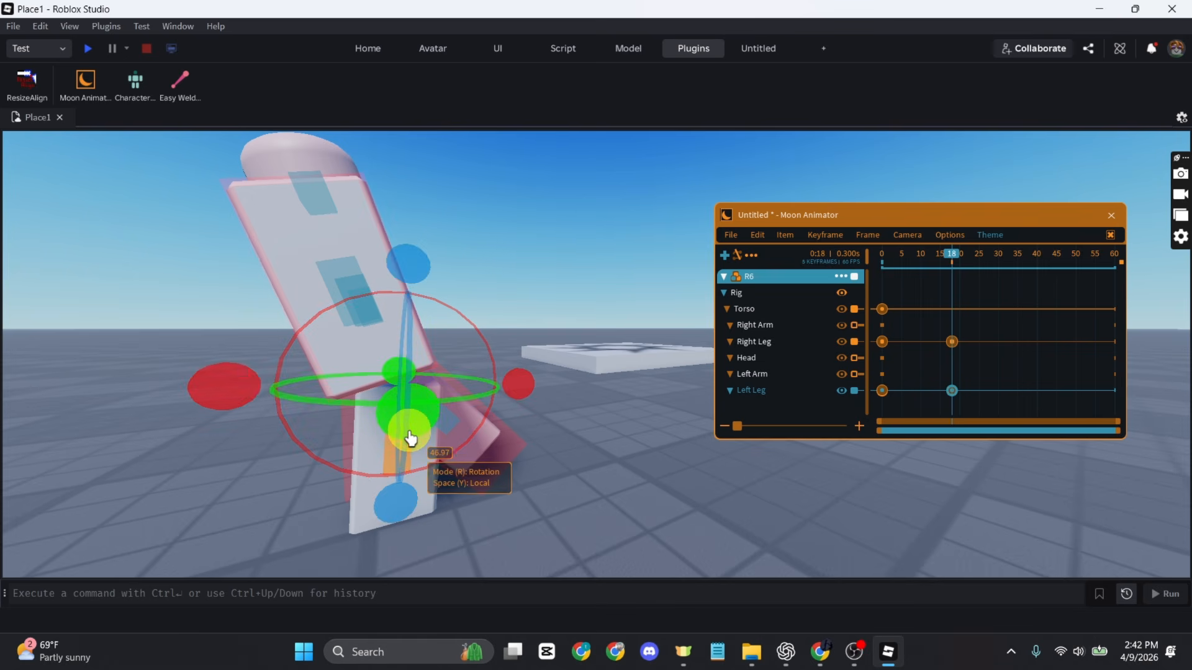
pyautogui.press('r')
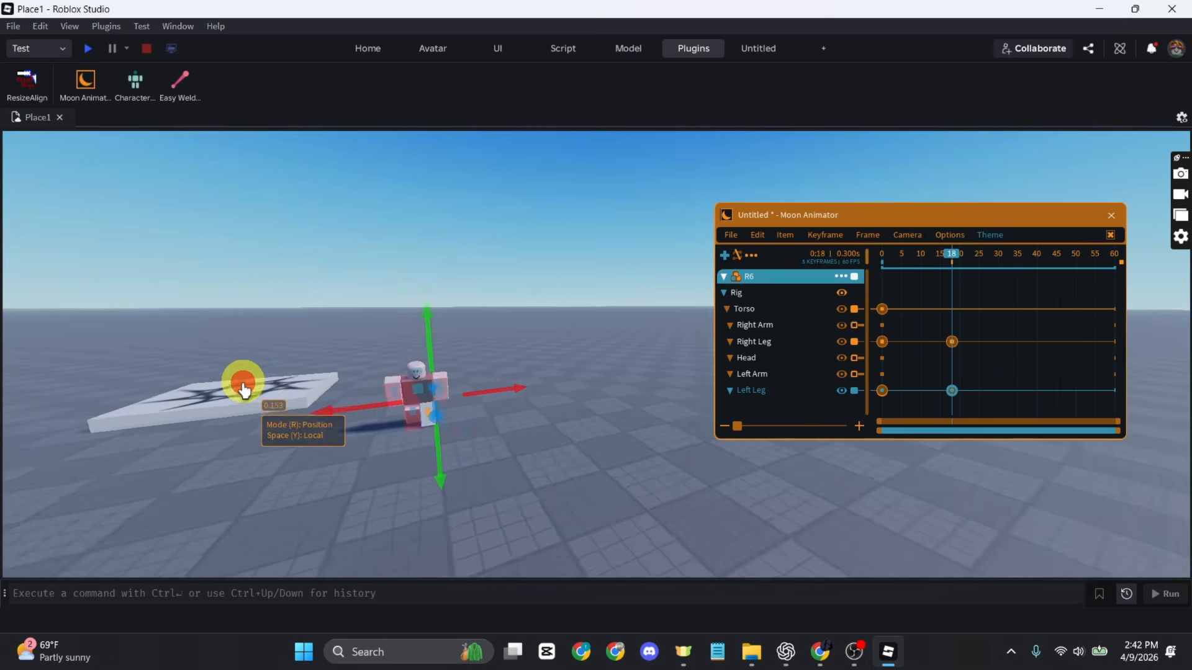
pyautogui.scroll(5, 242, 386)
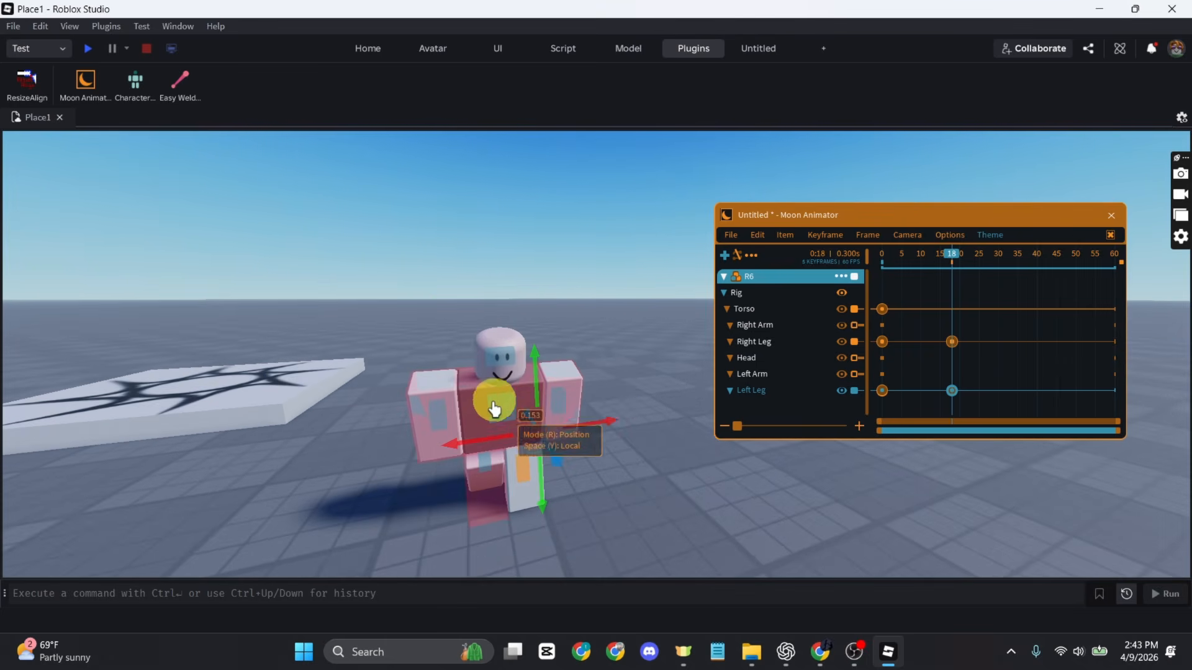
# Step: Turn on looped playback and preview the leg animation from frame 0
pyautogui.moveTo(944, 255); pyautogui.dragTo(853, 266)
pyautogui.press('space')
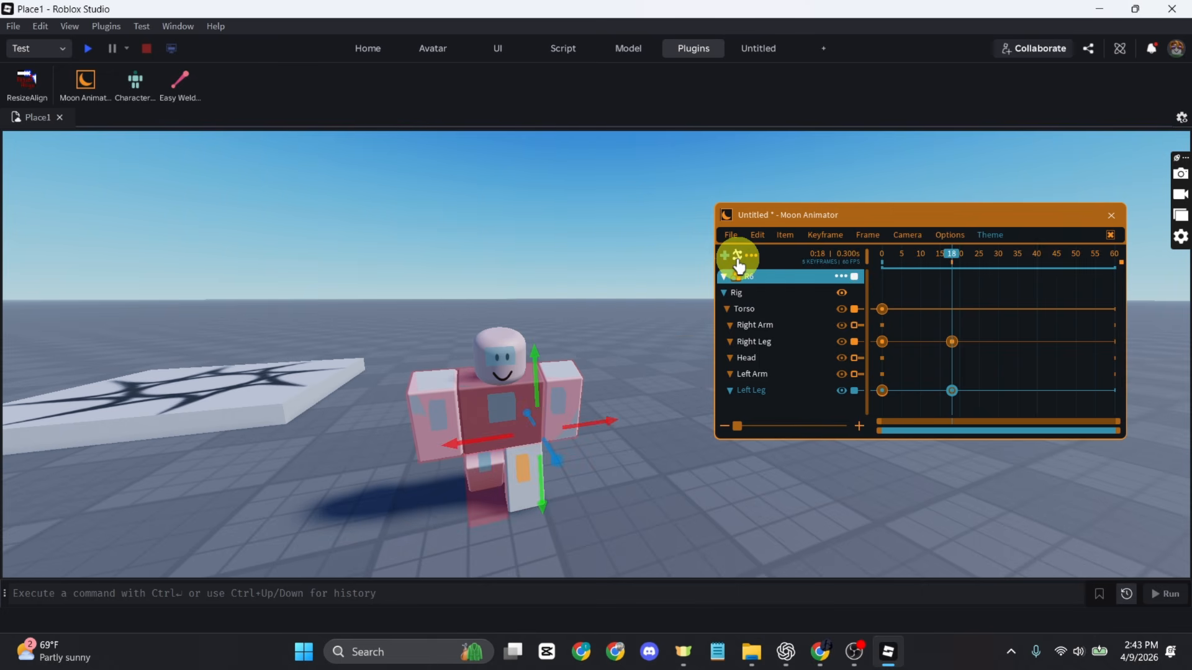
pyautogui.moveTo(938, 259); pyautogui.dragTo(842, 271)
pyautogui.press('space')
pyautogui.click(916, 268)
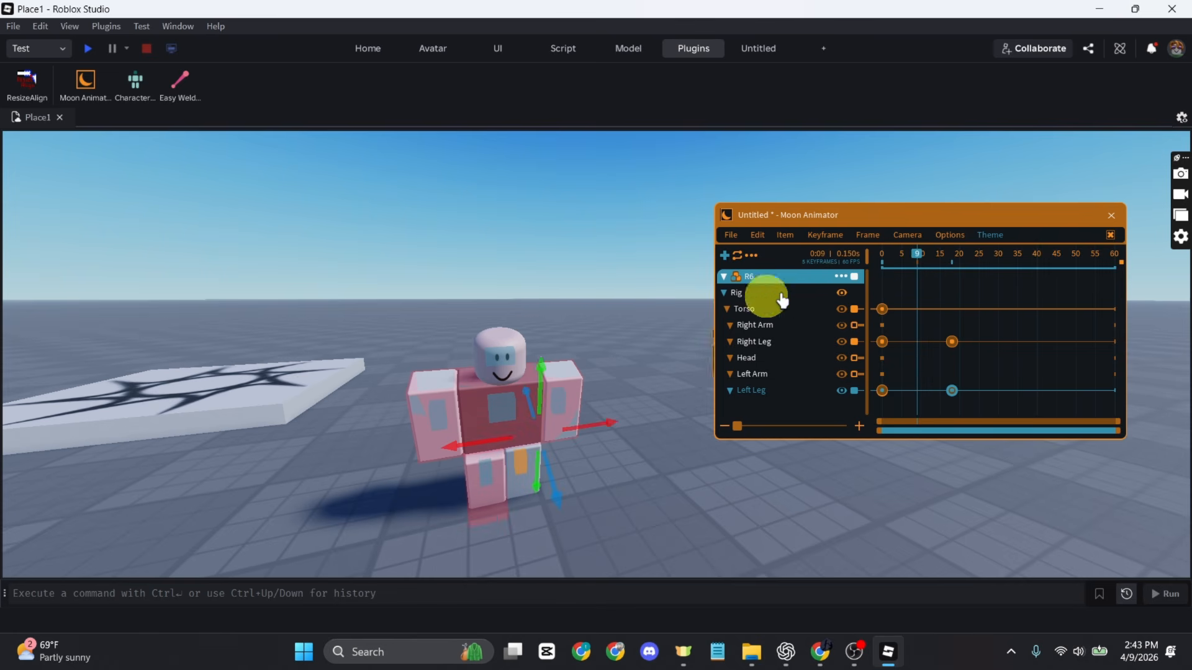
# Step: Return the playhead to frame 18 and rotate the right arm forward about 33 degrees
pyautogui.moveTo(919, 251); pyautogui.dragTo(951, 263)
pyautogui.moveTo(582, 327); pyautogui.dragTo(588, 300, button='right')
pyautogui.rightClick(588, 308)
pyautogui.click(503, 205)
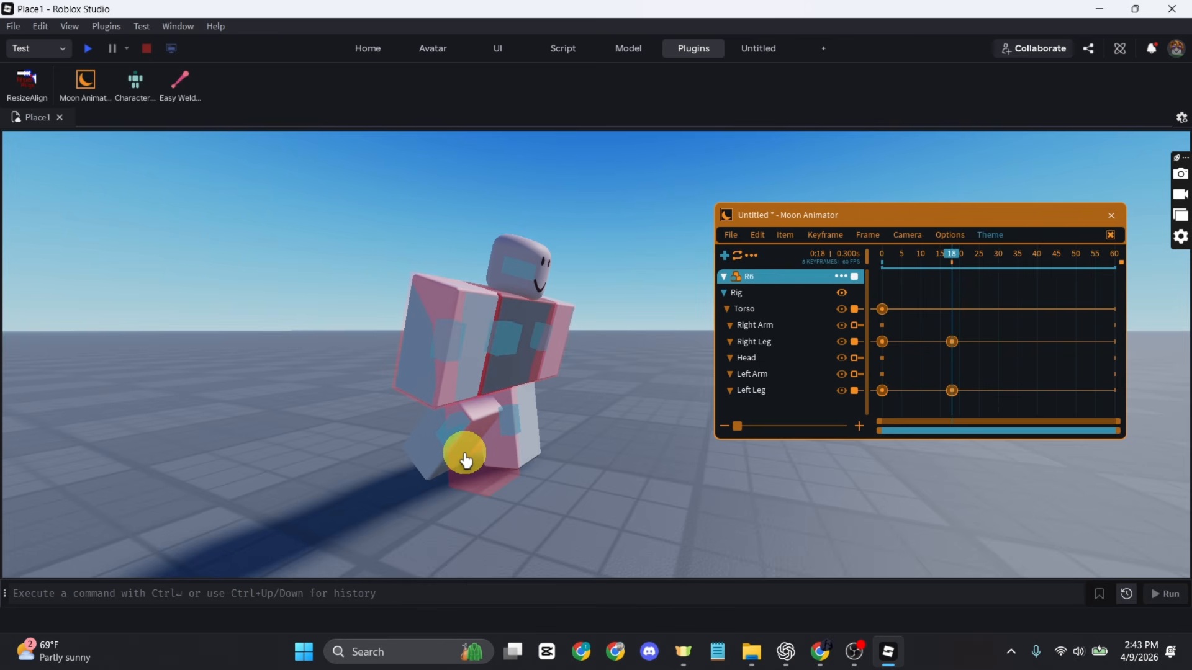
pyautogui.moveTo(473, 434); pyautogui.dragTo(437, 468)
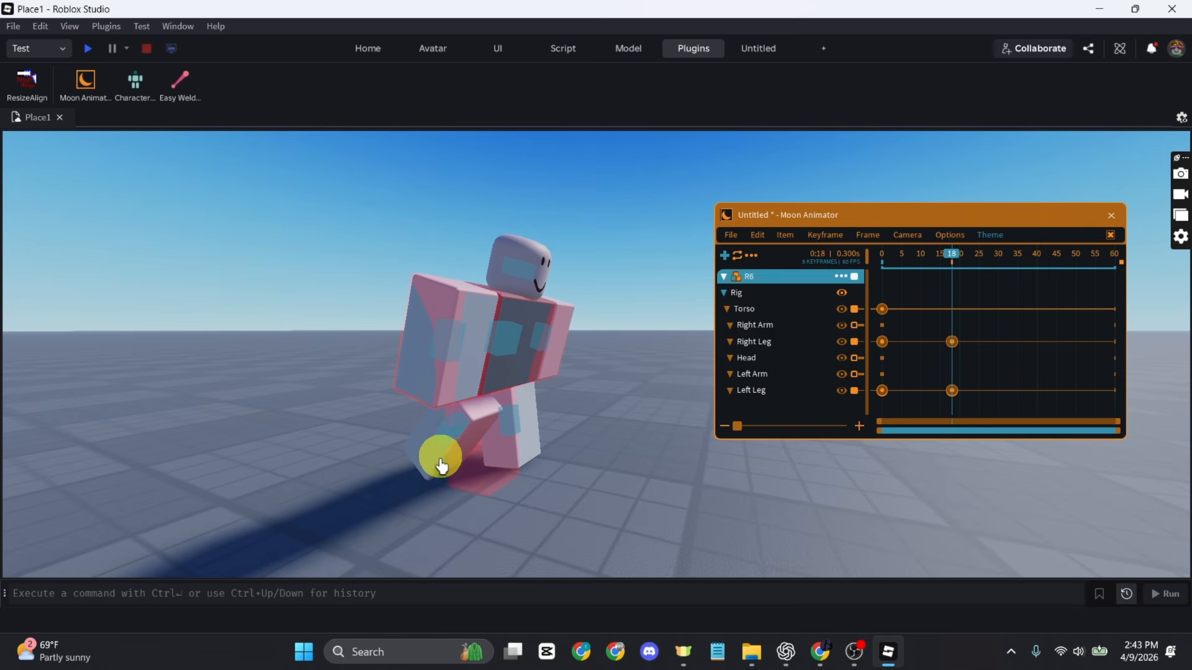
pyautogui.click(450, 345)
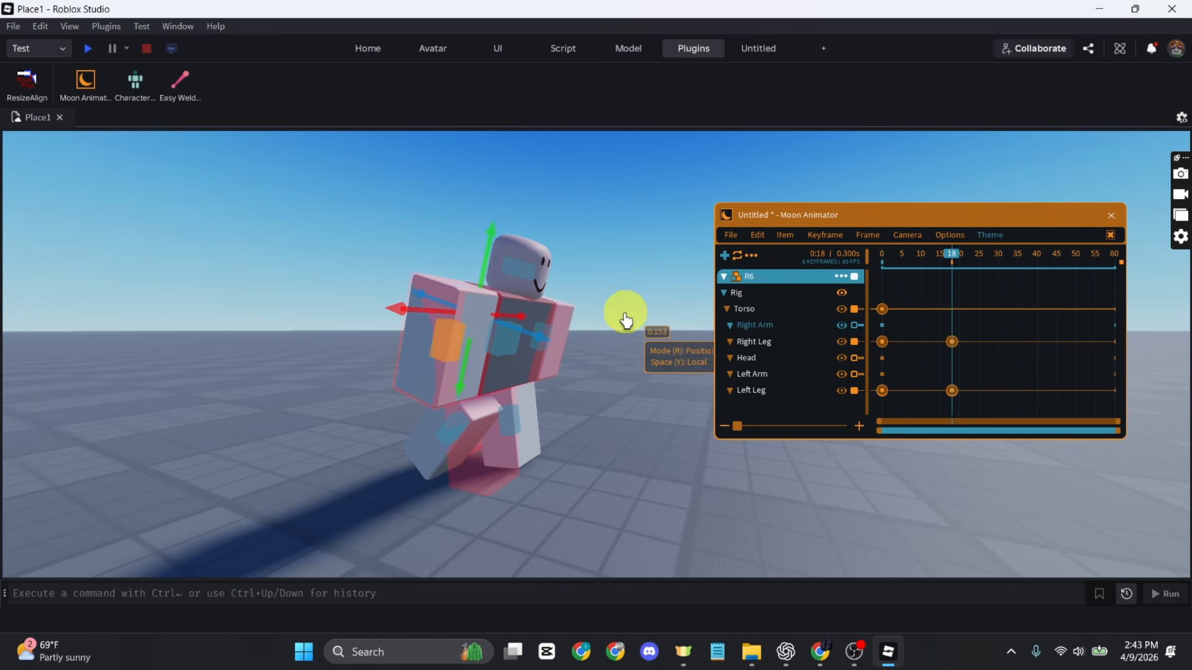
pyautogui.press('r')
pyautogui.moveTo(572, 346); pyautogui.dragTo(607, 283)
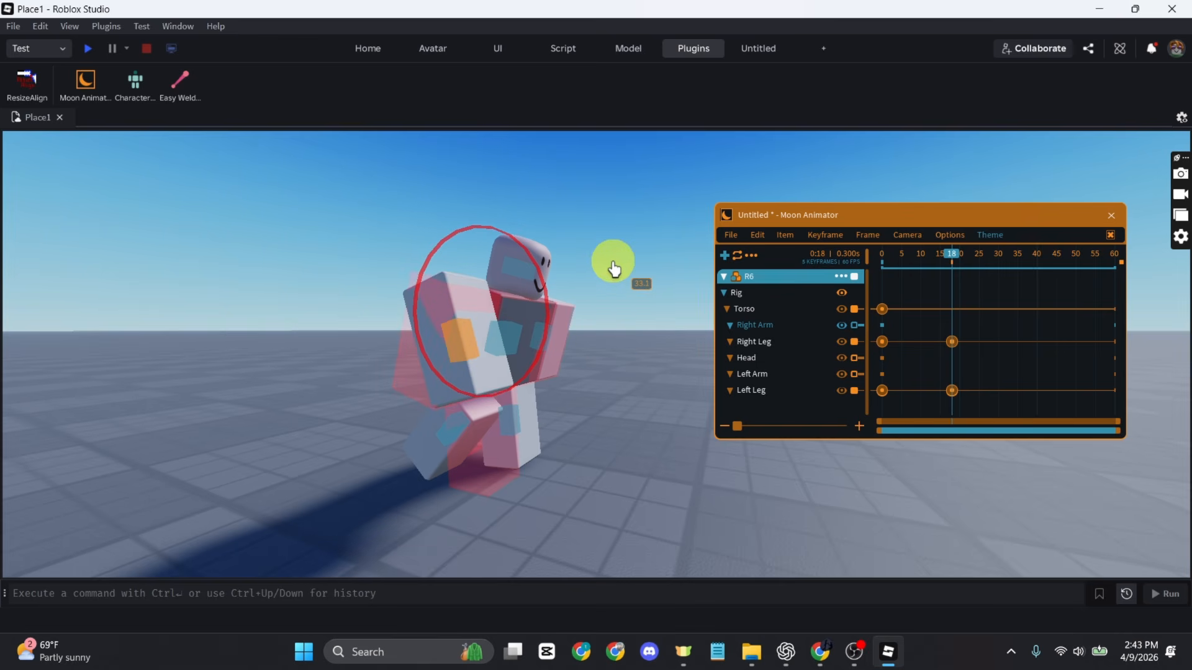
pyautogui.moveTo(613, 269); pyautogui.dragTo(612, 266)
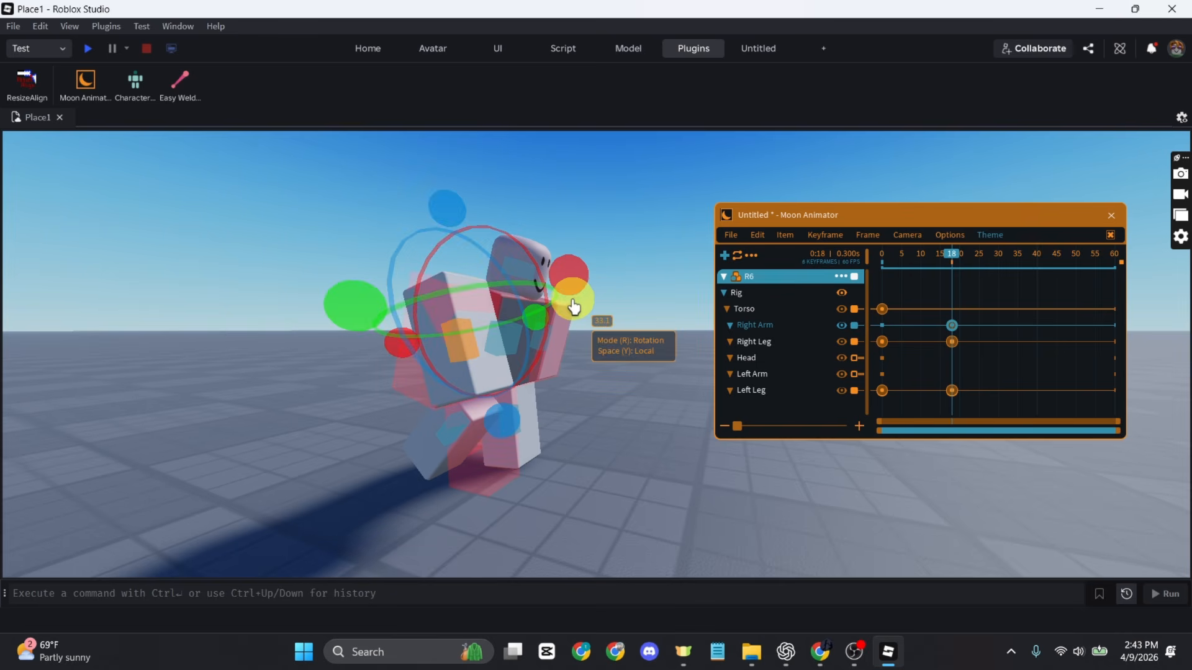
# Step: Shift the right arm about 0.29 down along its length in position mode at frame 18
pyautogui.press('r')
pyautogui.moveTo(488, 377); pyautogui.dragTo(677, 377)
pyautogui.scroll(-1, 612, 390)
# Step: Rotate the left arm backward about 32 degrees at frame 18
pyautogui.moveTo(613, 391); pyautogui.dragTo(613, 391, button='right')
pyautogui.press('d')
pyautogui.press('s')
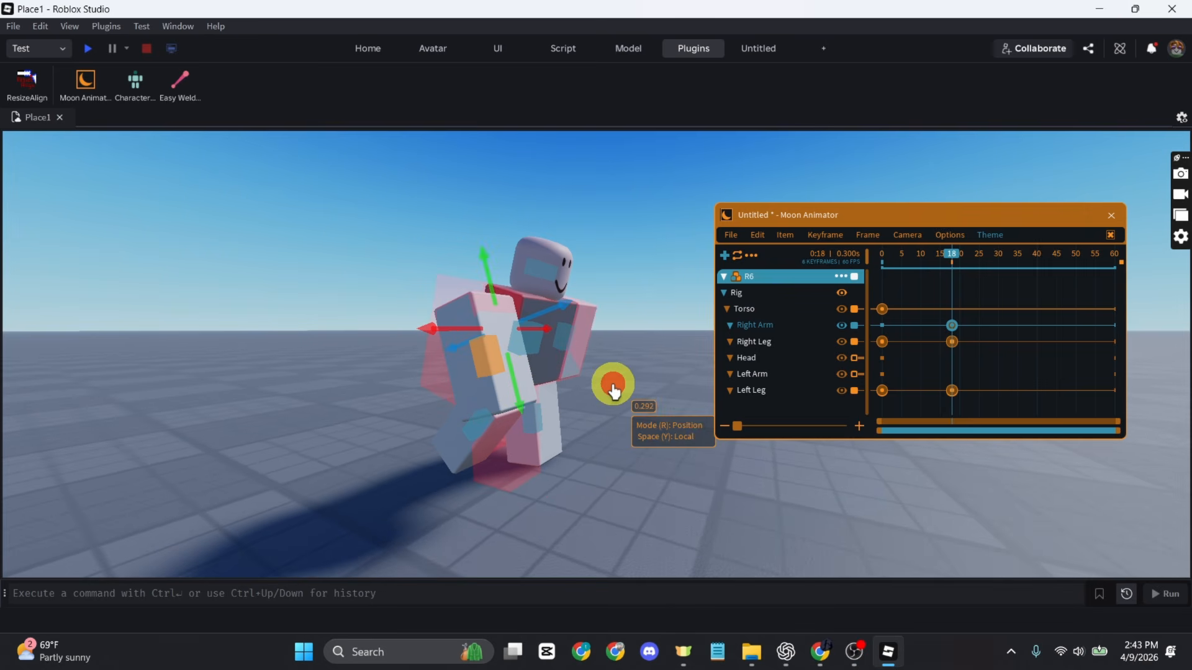
pyautogui.press('a')
pyautogui.press('w')
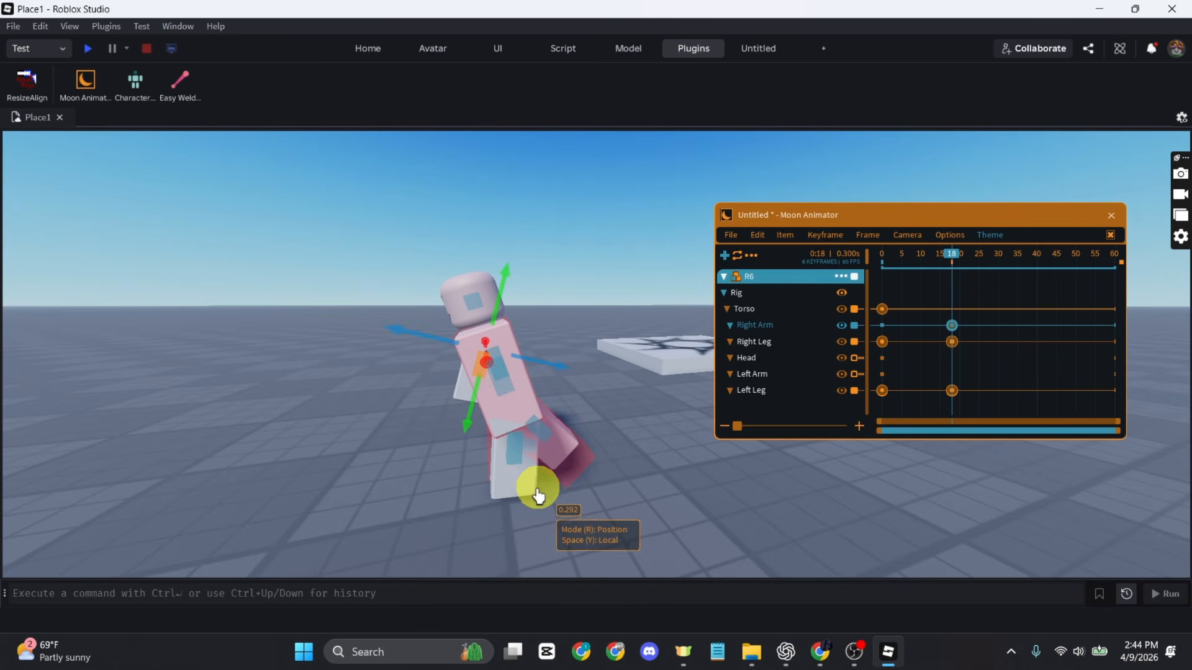
pyautogui.click(501, 388)
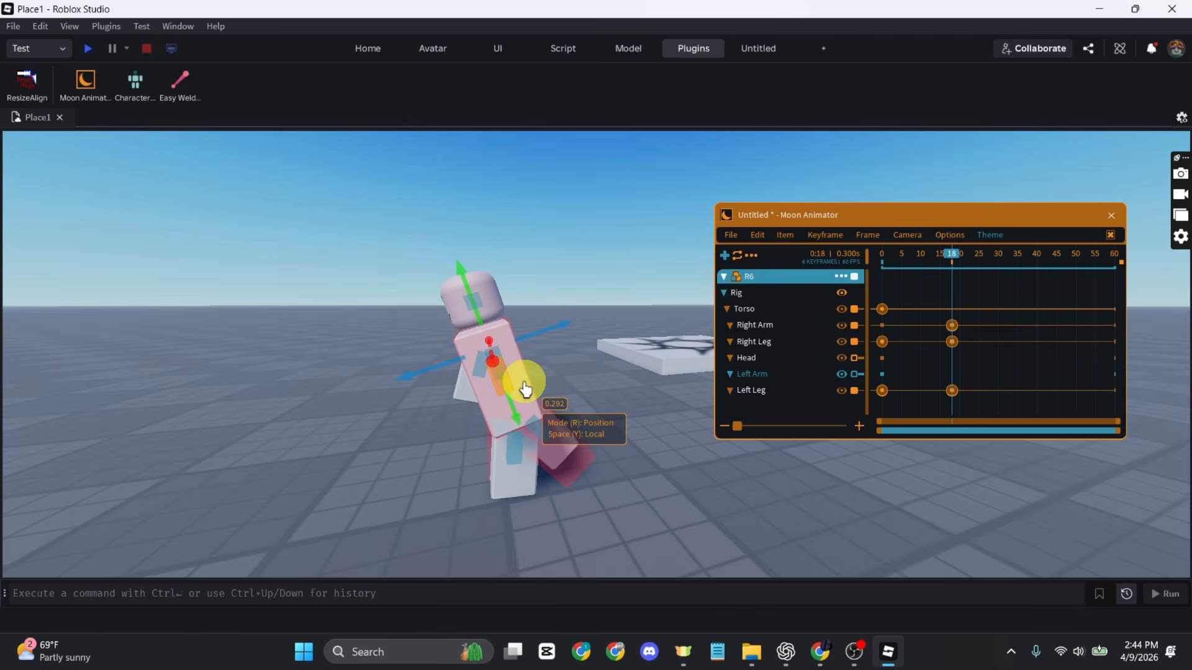
pyautogui.press('r')
pyautogui.click(580, 334)
pyautogui.click(502, 372)
pyautogui.moveTo(516, 373); pyautogui.dragTo(570, 320)
# Step: Shift the left arm about 0.32 down along its length in position mode at frame 18
pyautogui.press('r')
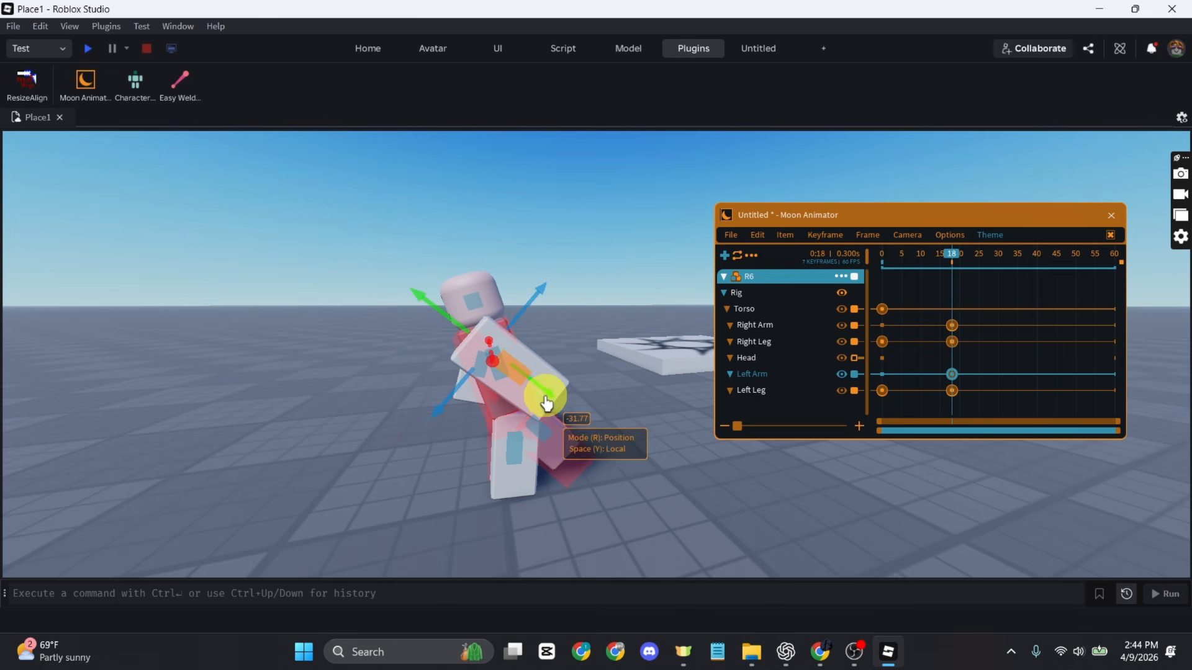
pyautogui.moveTo(554, 396); pyautogui.dragTo(568, 401)
pyautogui.moveTo(365, 440); pyautogui.dragTo(329, 445, button='right')
pyautogui.press('a')
pyautogui.press('w')
pyautogui.press('d')
pyautogui.rightClick(324, 442)
pyautogui.click(623, 294)
# Step: Move the playhead to frame 0, rotate the right arm backward about 24 degrees and shift it about 0.29 down along its length
pyautogui.moveTo(902, 270); pyautogui.dragTo(877, 269)
pyautogui.moveTo(519, 411); pyautogui.dragTo(442, 491, button='right')
pyautogui.click(434, 389)
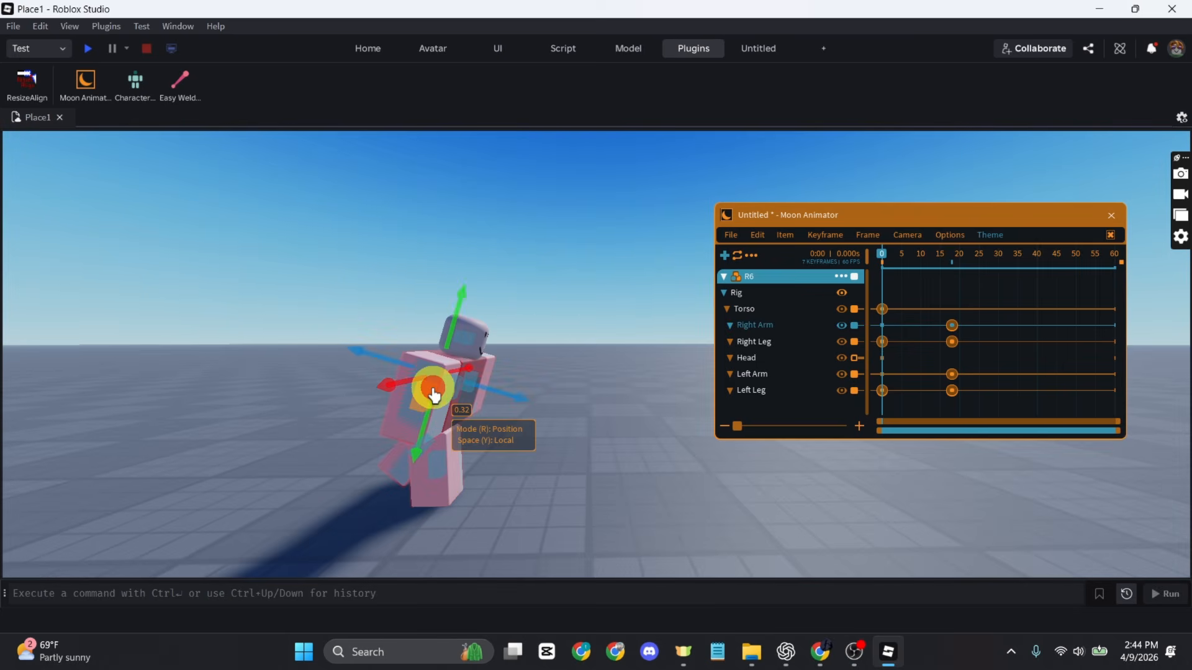
pyautogui.moveTo(547, 399); pyautogui.dragTo(541, 415)
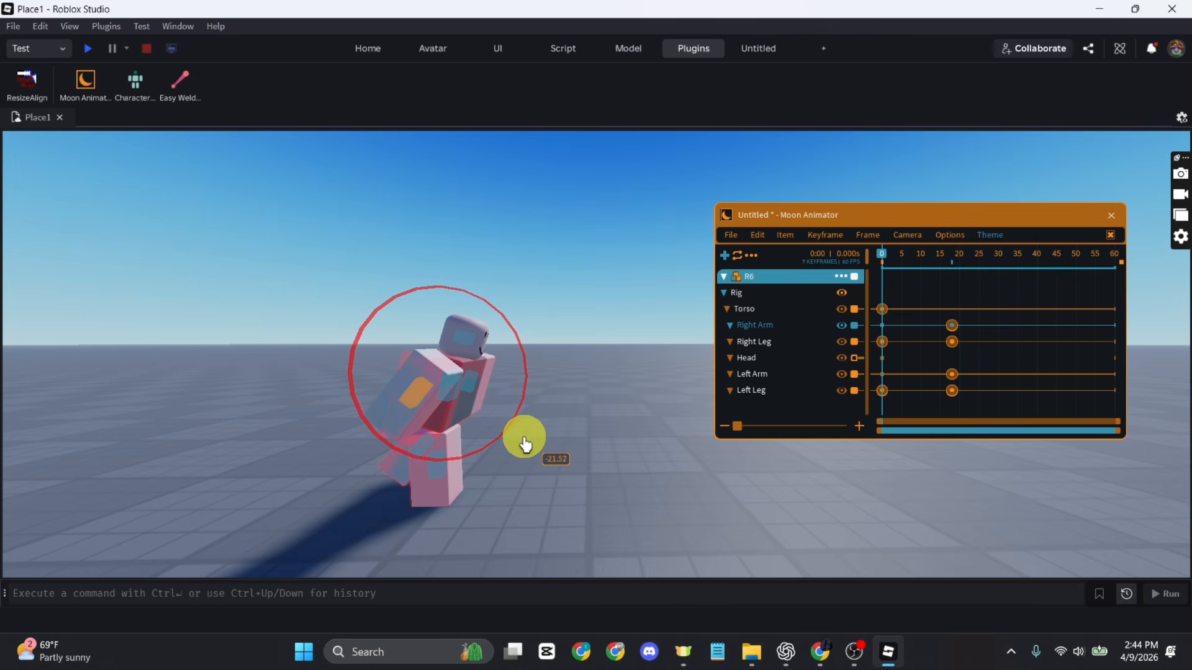
pyautogui.moveTo(523, 448); pyautogui.dragTo(525, 446)
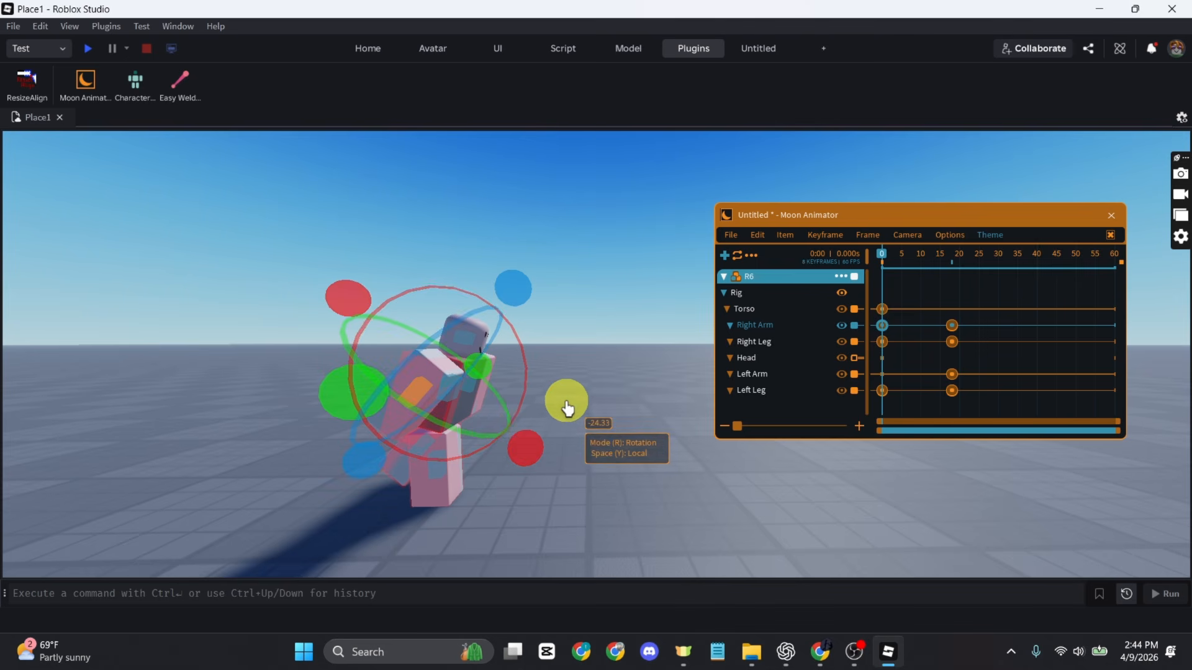
pyautogui.press('r')
pyautogui.moveTo(404, 414); pyautogui.dragTo(404, 415)
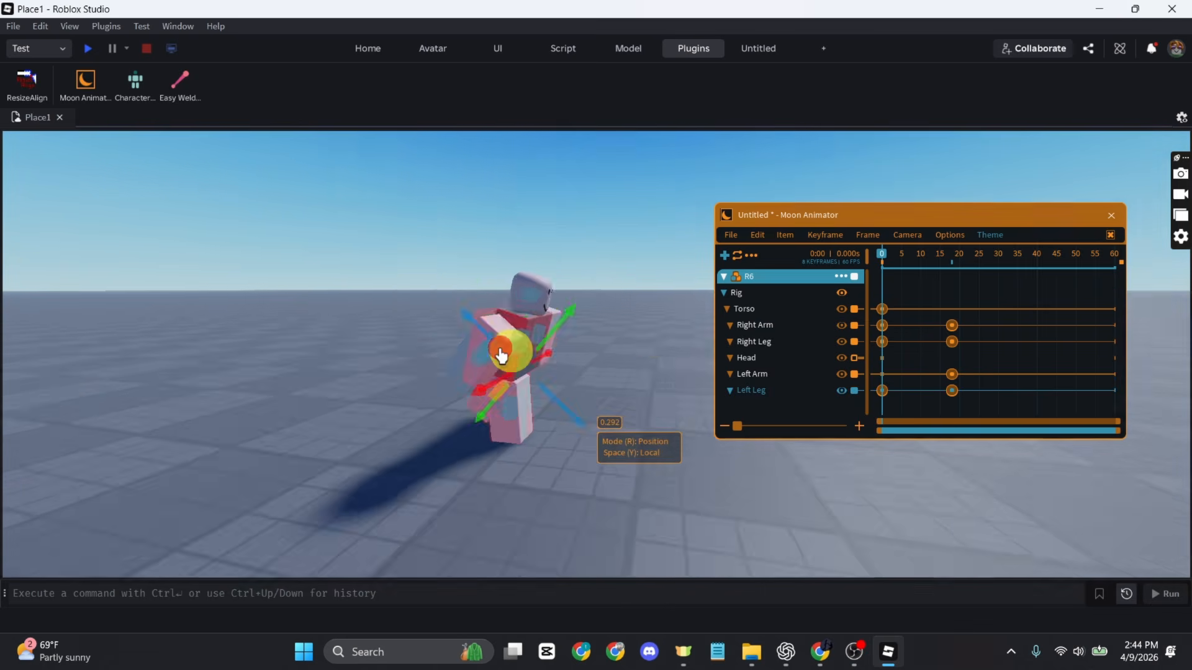
# Step: Rotate the left arm forward about 33 degrees at frame 0 and shift it about 0.45 down along its length
pyautogui.press('w')
pyautogui.moveTo(500, 349); pyautogui.dragTo(499, 349, button='right')
pyautogui.click(486, 390)
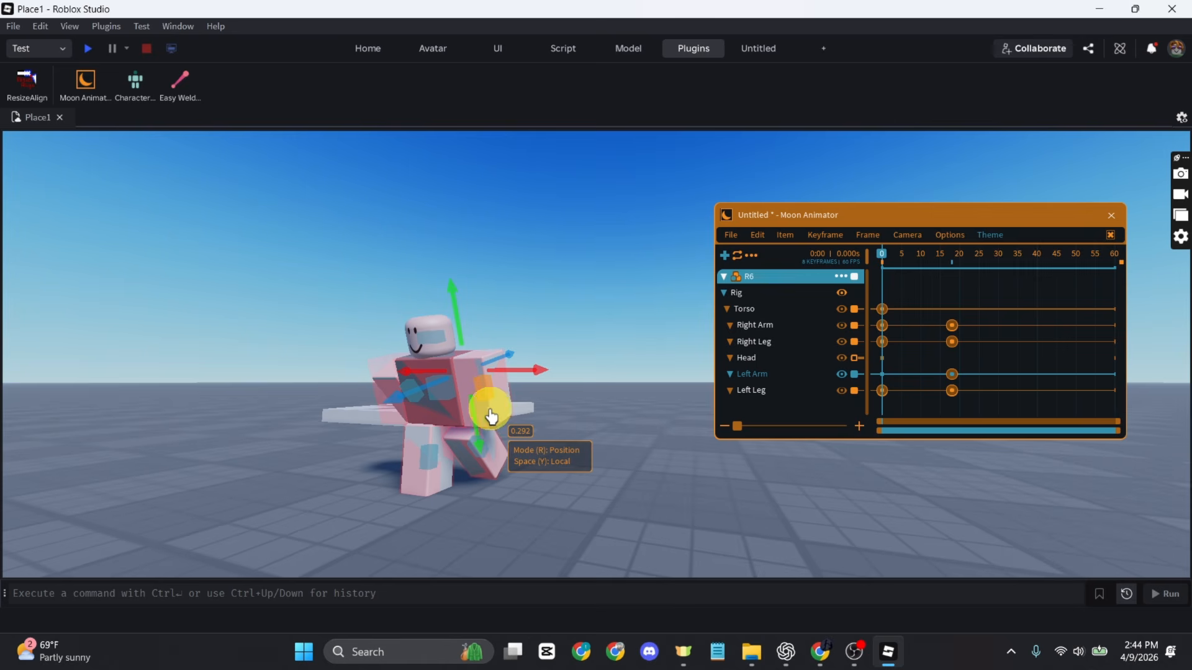
pyautogui.press('r')
pyautogui.moveTo(355, 434); pyautogui.dragTo(319, 341)
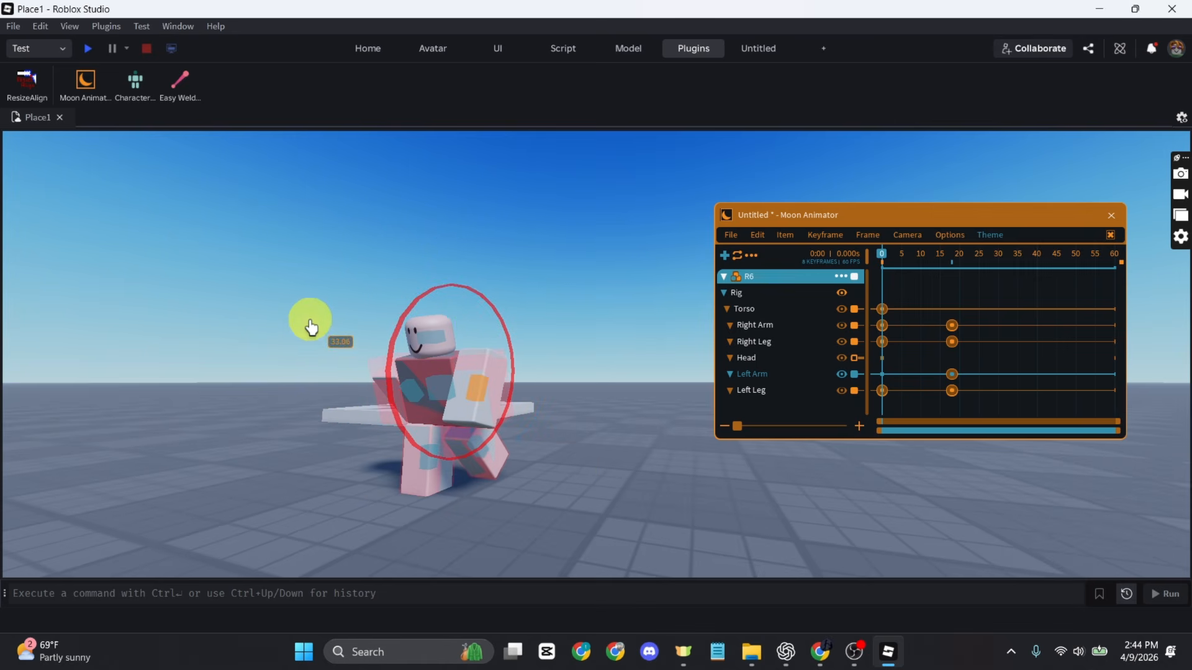
pyautogui.press('r')
pyautogui.moveTo(453, 428); pyautogui.dragTo(452, 453)
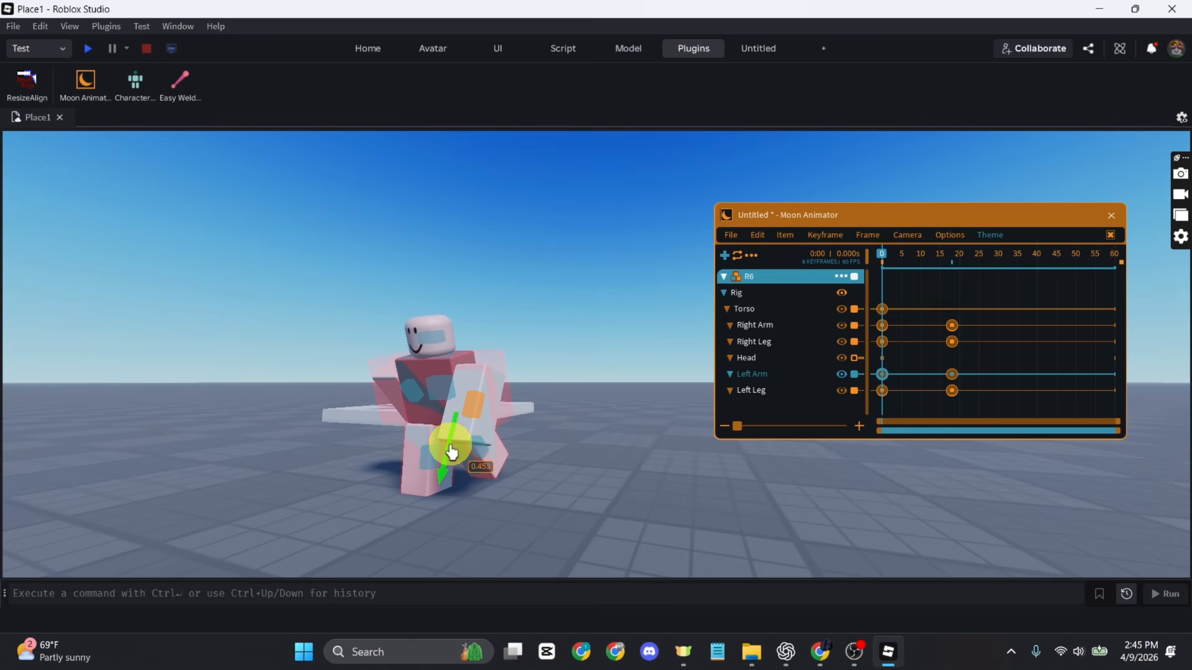
# Step: View the rig from the front and play the animation from frame 0 to check the arm and leg swing
pyautogui.rightClick(334, 456)
pyautogui.press('a')
pyautogui.press('d')
pyautogui.rightClick(485, 470)
pyautogui.press('a')
pyautogui.moveTo(484, 470); pyautogui.dragTo(486, 470, button='right')
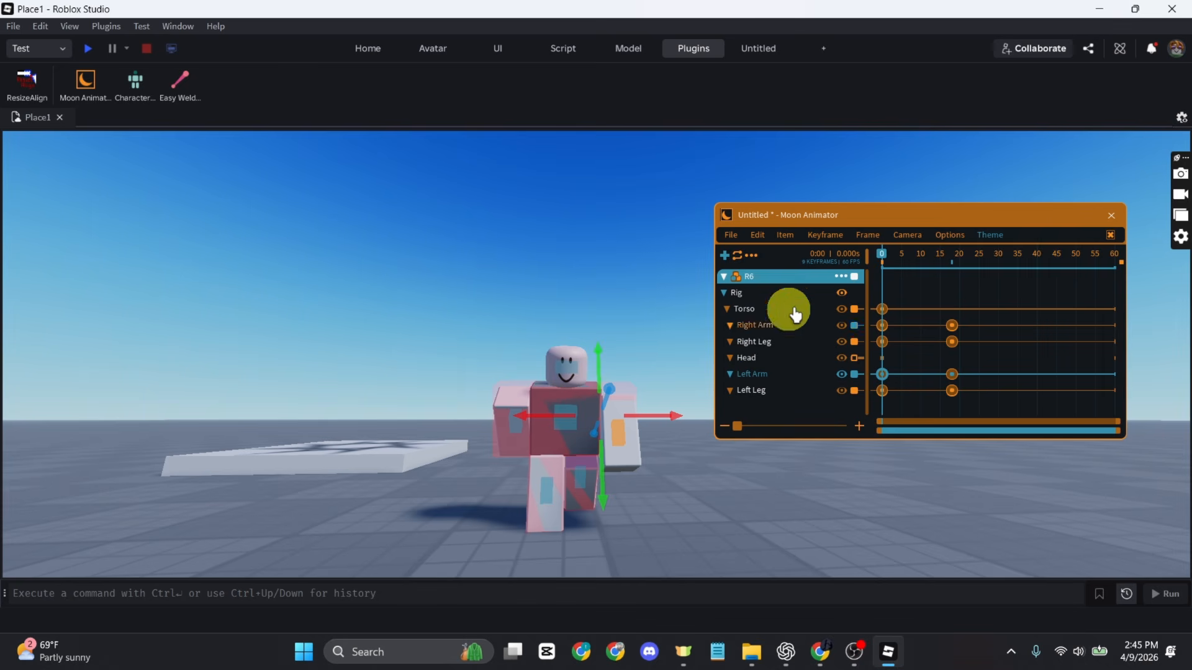
pyautogui.moveTo(901, 256); pyautogui.dragTo(871, 262)
pyautogui.press('space')
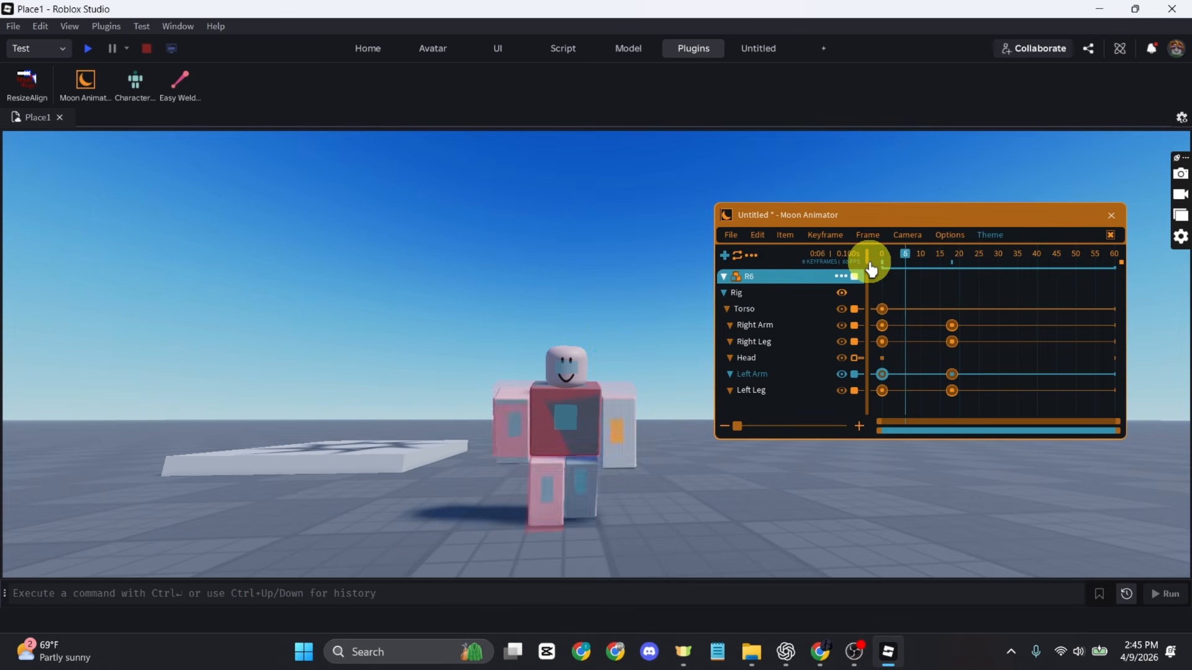
pyautogui.press('space')
# Step: Copy the frame 0 keyframes of the torso, arms and legs to frame 36 to close the loop
pyautogui.moveTo(935, 270); pyautogui.dragTo(949, 268)
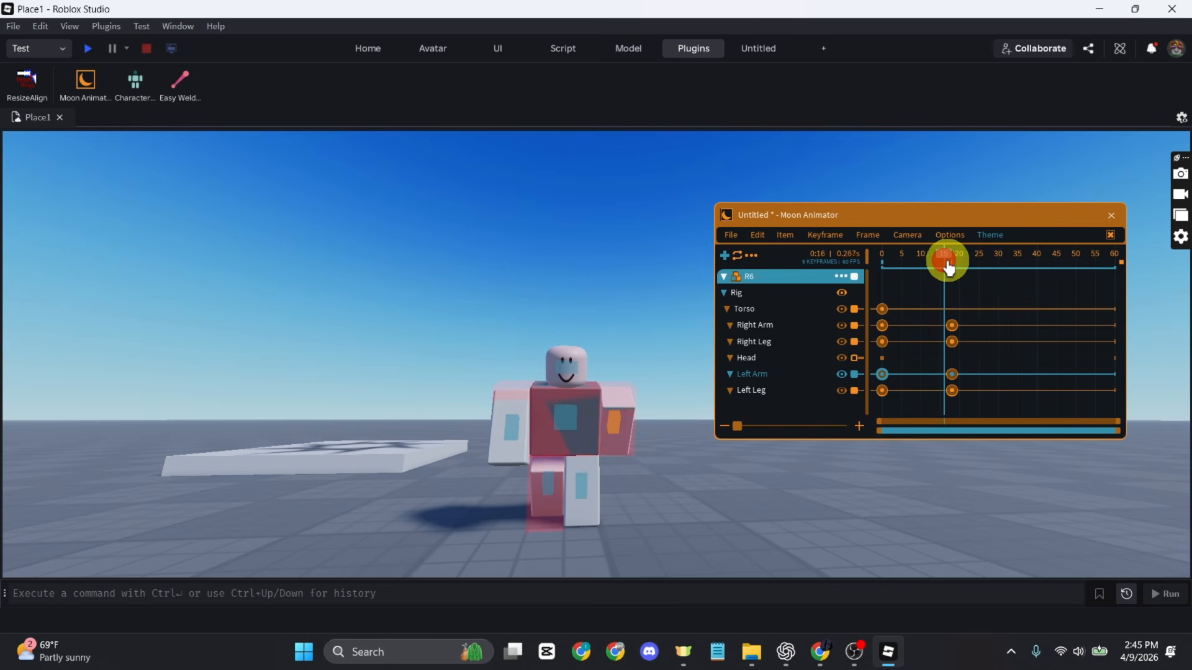
pyautogui.click(953, 267)
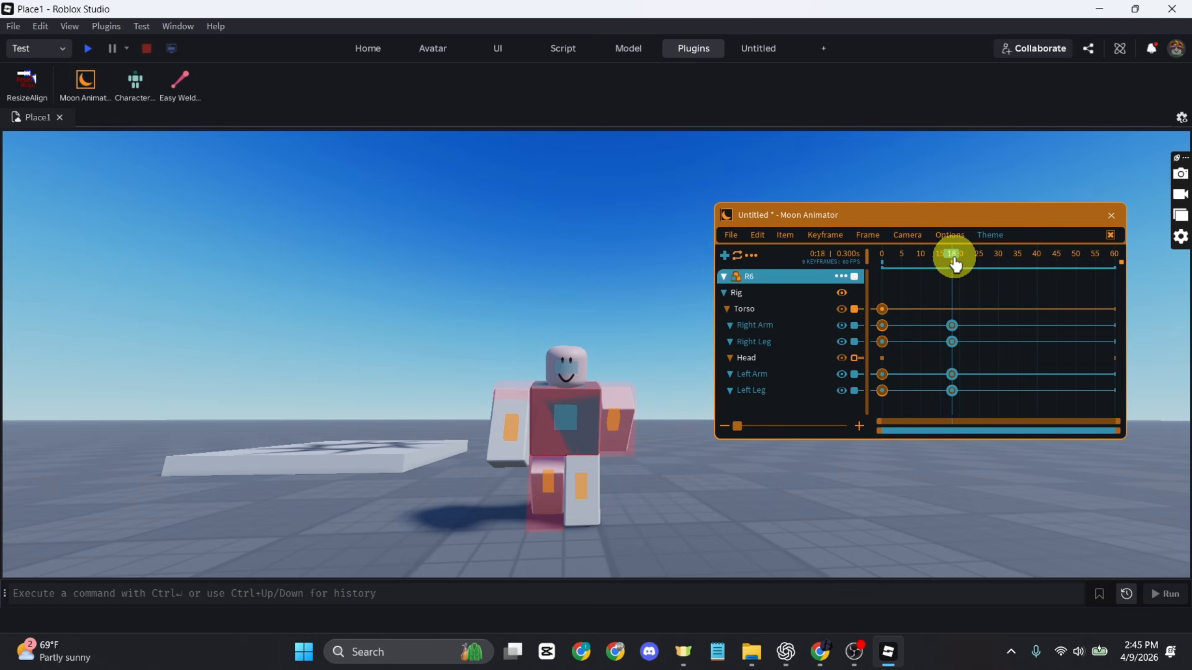
pyautogui.press('space')
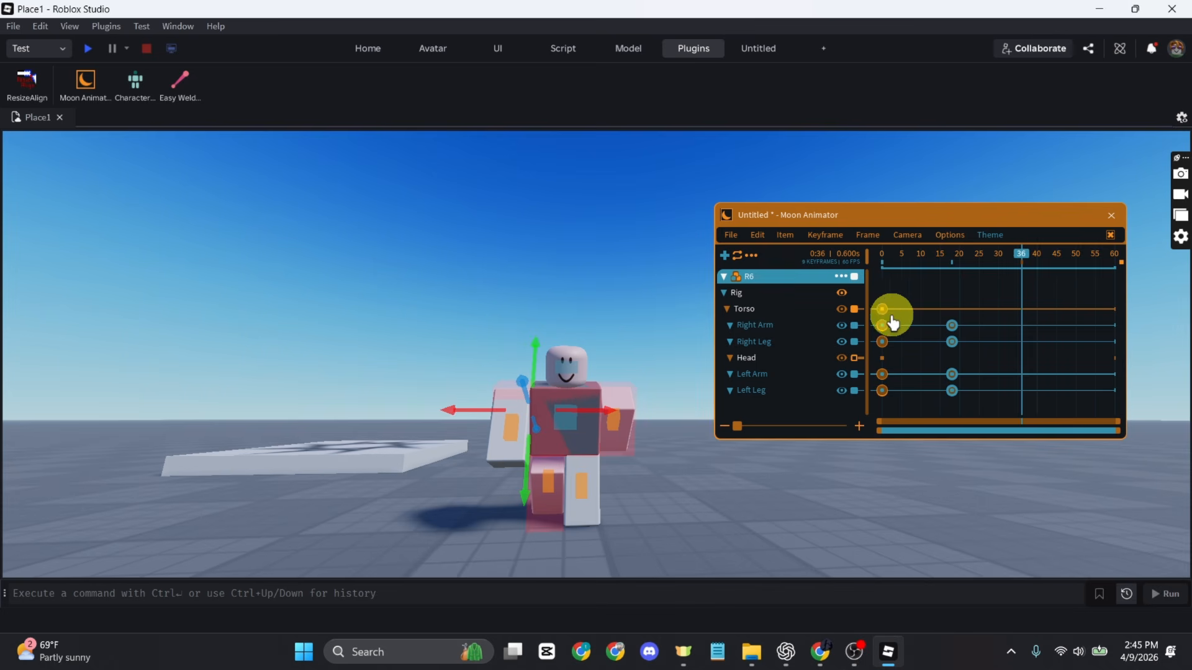
pyautogui.moveTo(919, 298); pyautogui.dragTo(865, 415)
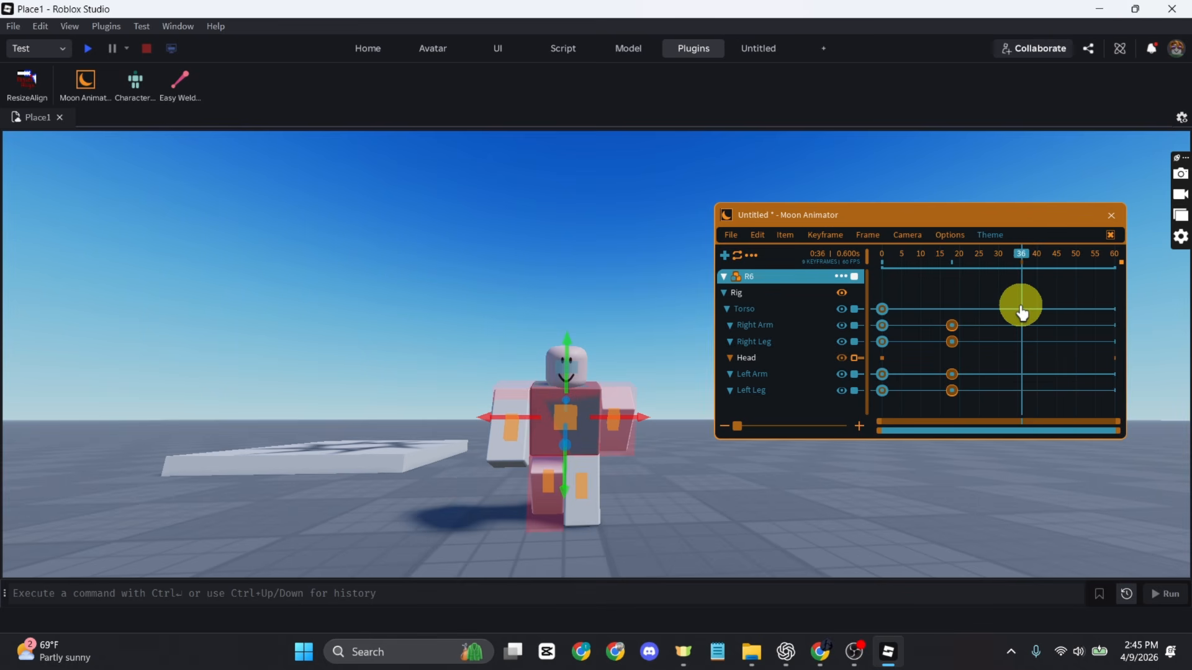
pyautogui.hotkey('ctrl', 'v')
# Step: Play the looped animation from frame 0 to check the return to the starting pose
pyautogui.moveTo(915, 259); pyautogui.dragTo(880, 265)
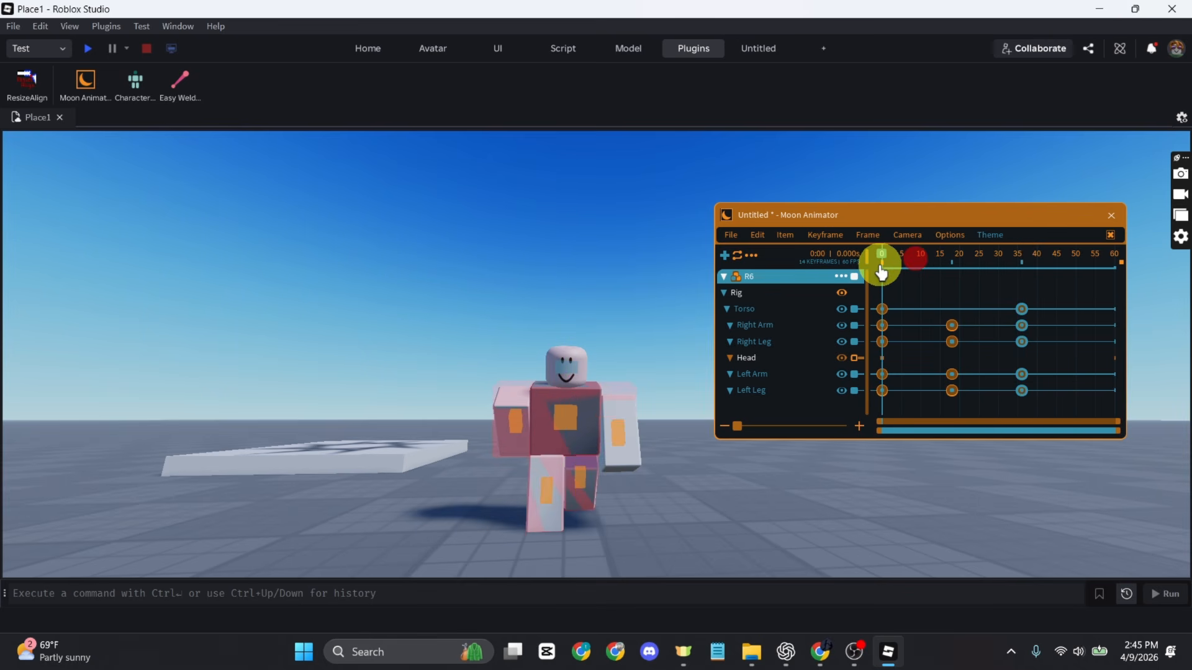
pyautogui.press('space')
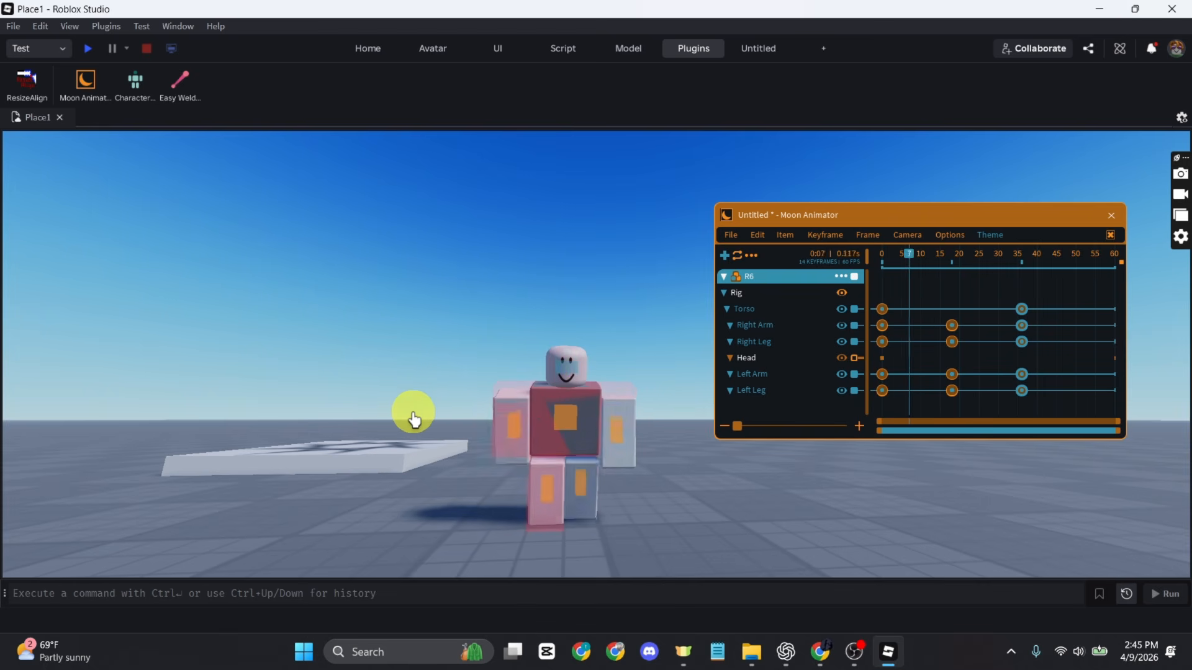
pyautogui.click(865, 314)
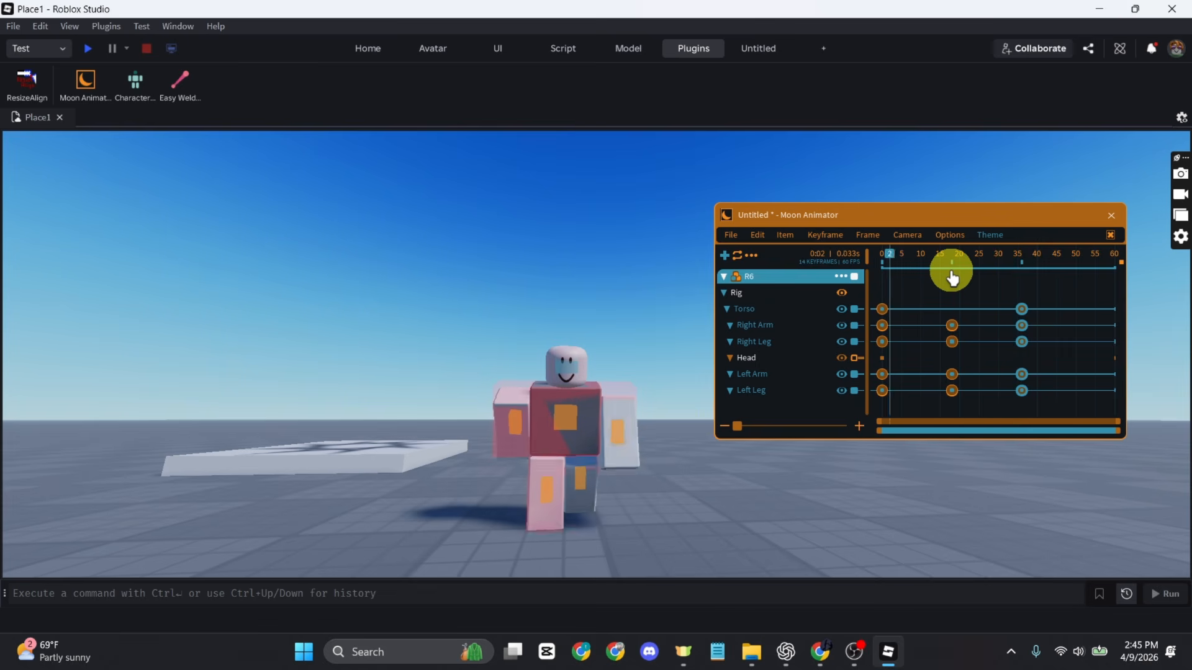
# Step: At frame 9, shift the left leg about 0.4 up along its length in position mode
pyautogui.moveTo(950, 266); pyautogui.dragTo(917, 257)
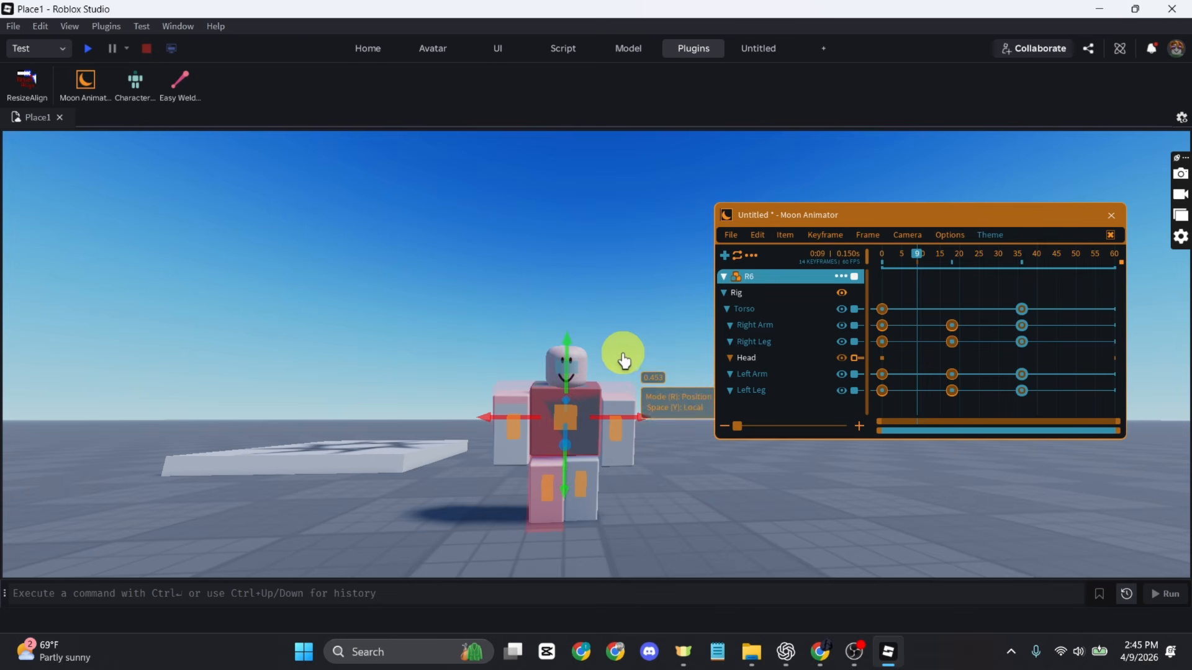
pyautogui.moveTo(624, 347); pyautogui.dragTo(627, 346, button='right')
pyautogui.press('a')
pyautogui.moveTo(919, 264)
pyautogui.mouseDown()
pyautogui.moveTo(929, 266)
pyautogui.moveTo(920, 267)
pyautogui.mouseUp()
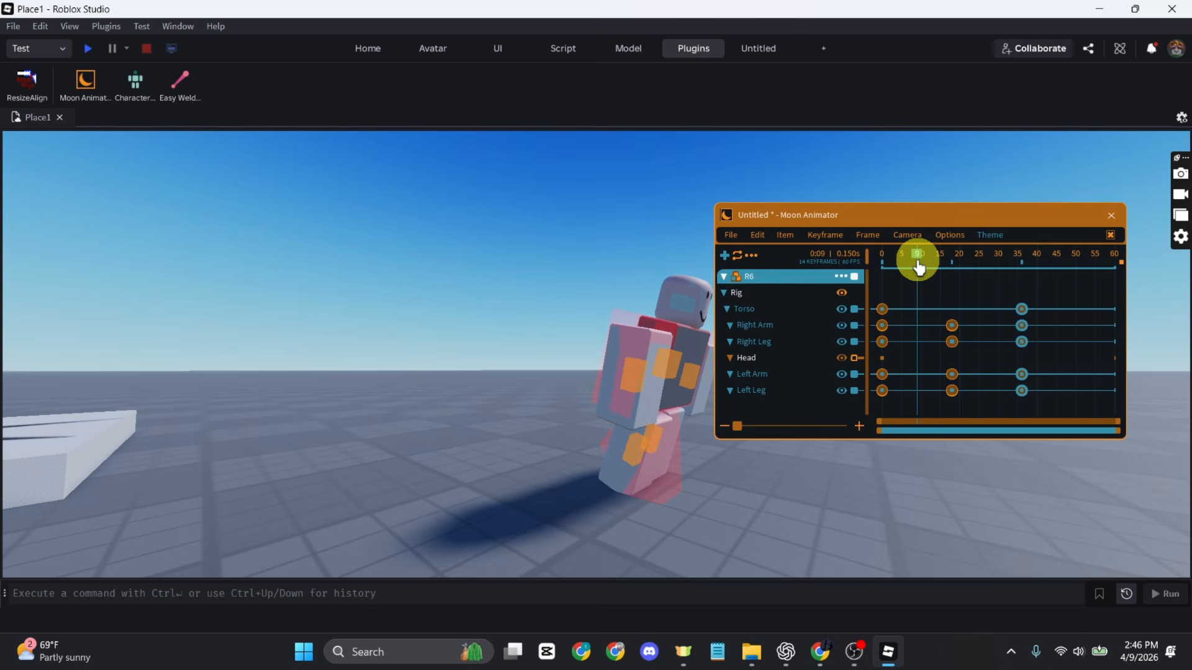
pyautogui.moveTo(798, 502); pyautogui.dragTo(797, 501, button='right')
pyautogui.click(796, 501)
pyautogui.moveTo(615, 411); pyautogui.dragTo(615, 411, button='right')
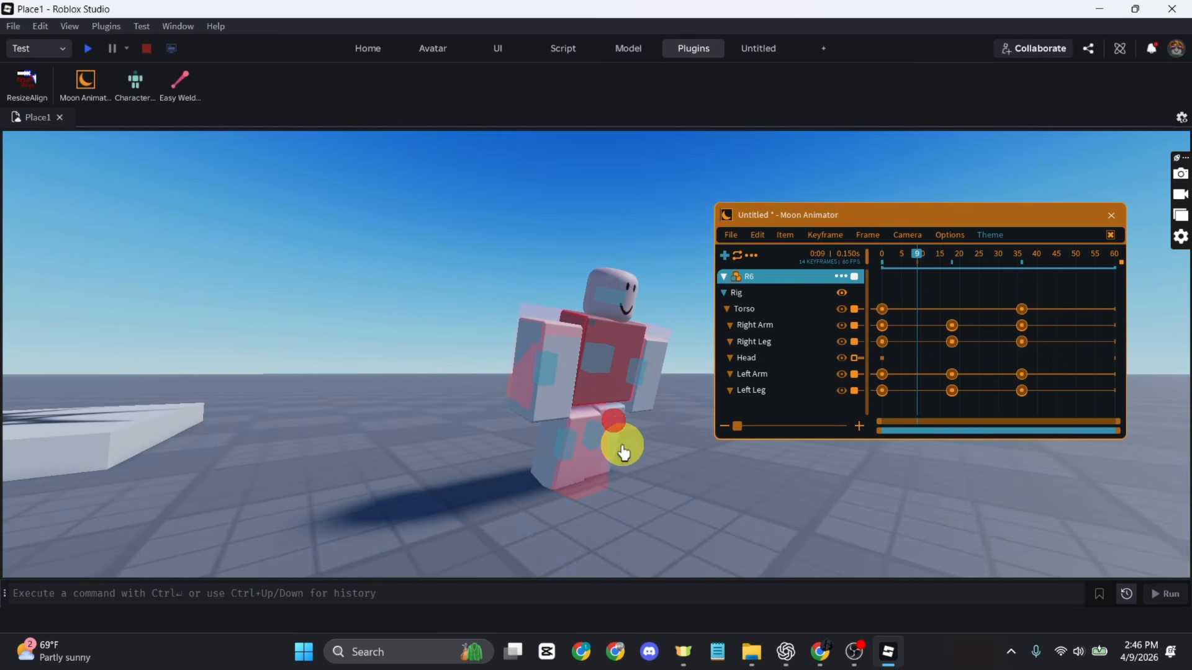
pyautogui.click(595, 445)
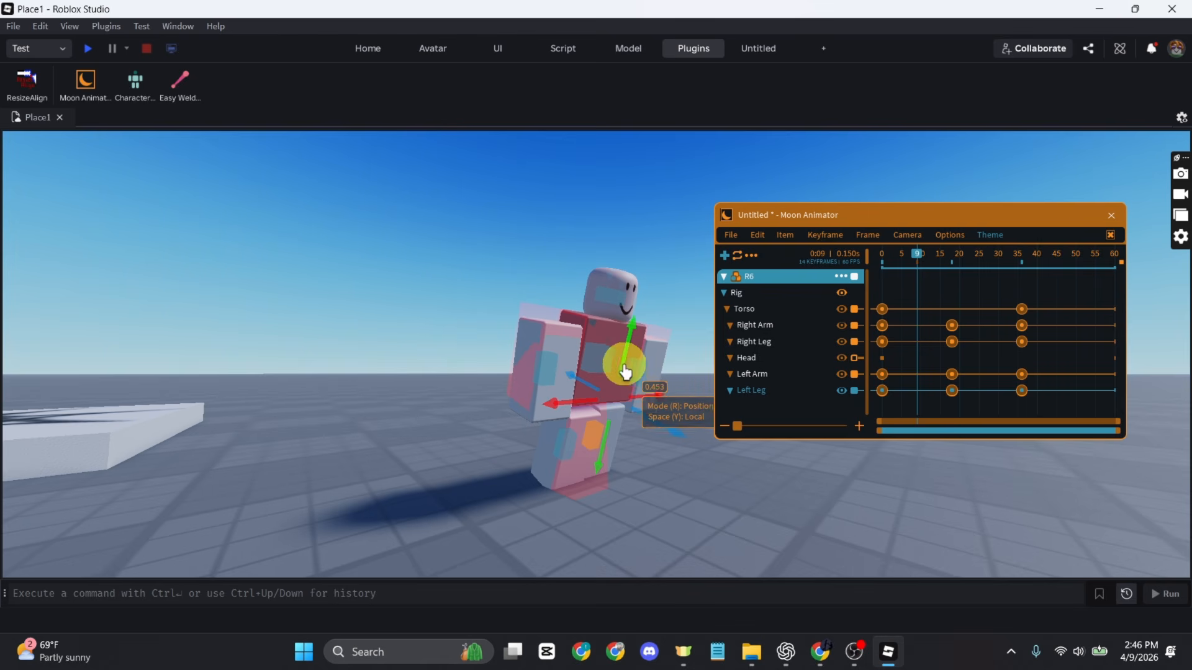
pyautogui.moveTo(624, 369); pyautogui.dragTo(628, 369)
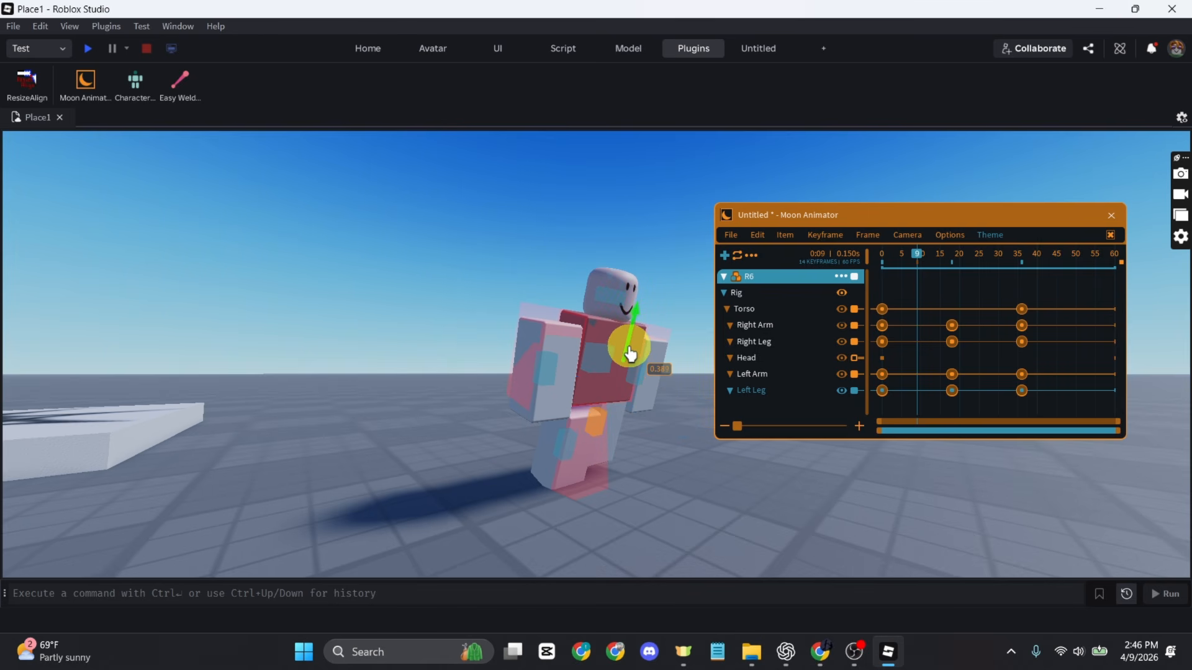
pyautogui.moveTo(630, 354); pyautogui.dragTo(631, 355)
# Step: Play the animation from frame 0 to check the left leg's lift
pyautogui.moveTo(915, 255); pyautogui.dragTo(867, 278)
pyautogui.press('space')
pyautogui.press('space')
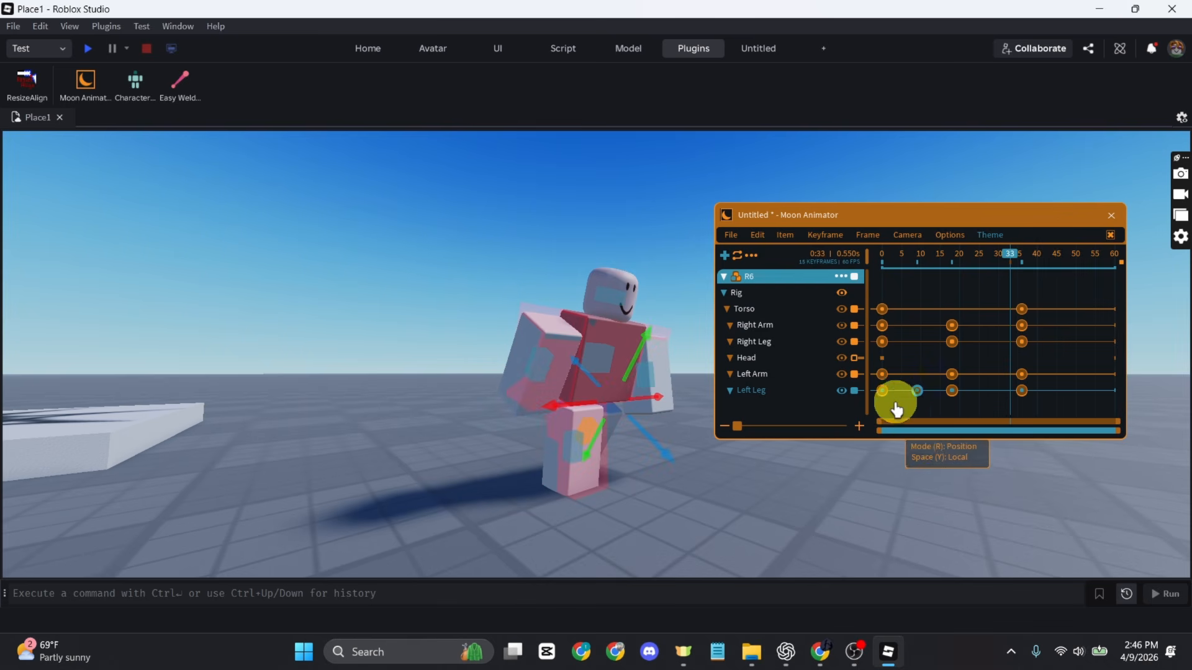
# Step: Fine-tune the left leg's lift along its length at frame 9, previewing the motion from frame 0
pyautogui.click(921, 279)
pyautogui.moveTo(628, 330); pyautogui.dragTo(629, 334)
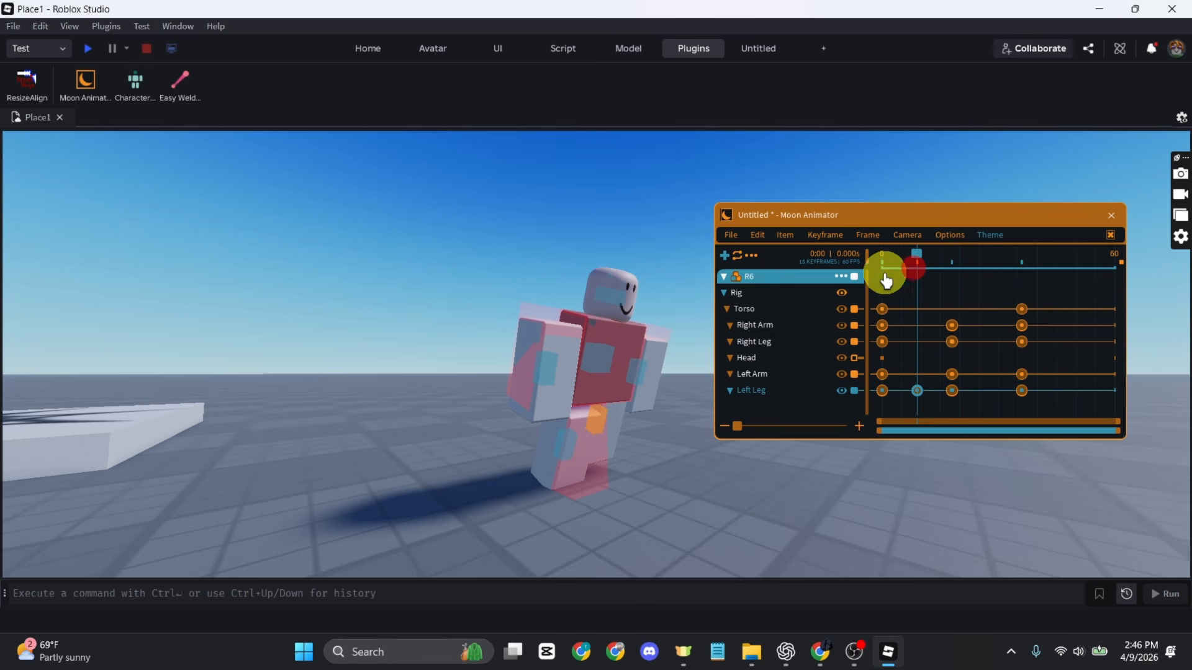
pyautogui.moveTo(918, 260); pyautogui.dragTo(859, 274)
pyautogui.press('space')
pyautogui.moveTo(595, 458); pyautogui.dragTo(593, 470)
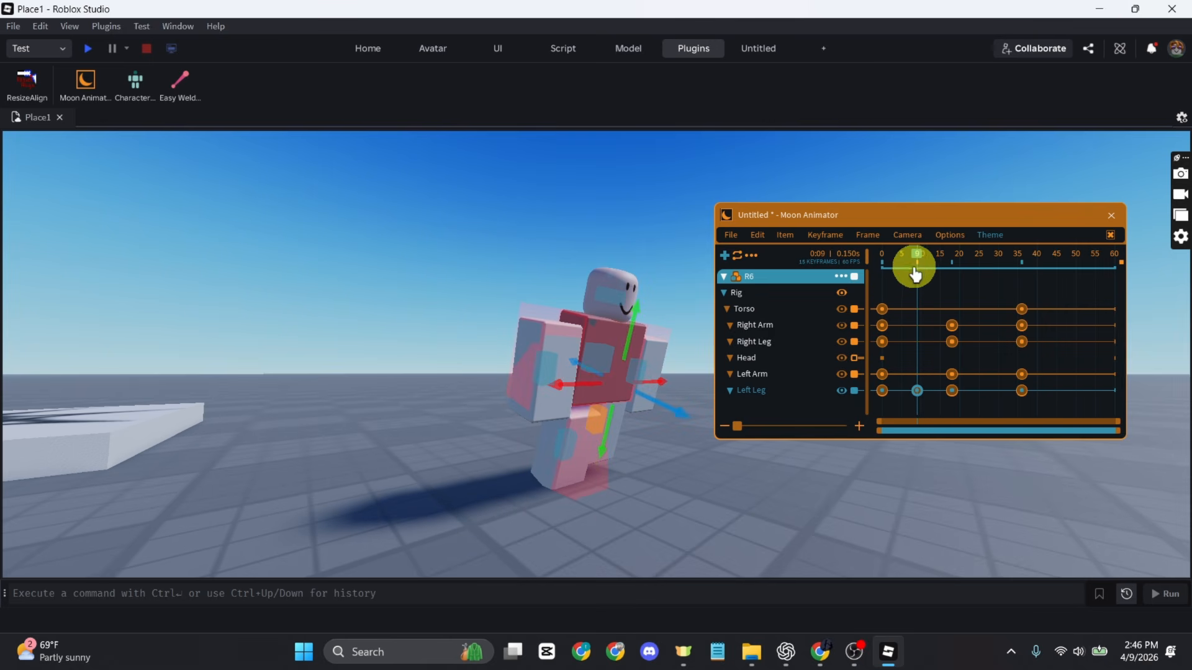
pyautogui.moveTo(915, 273)
pyautogui.mouseDown()
pyautogui.moveTo(919, 260)
pyautogui.moveTo(954, 267)
pyautogui.moveTo(920, 277)
pyautogui.mouseUp()
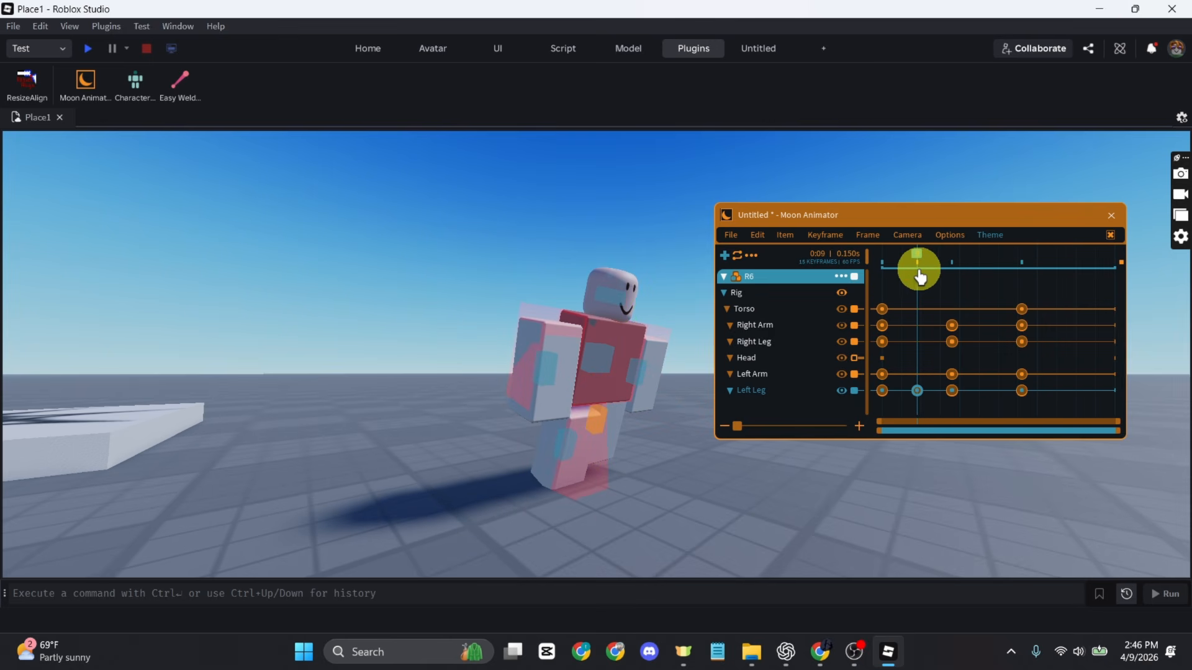
# Step: At frame 27, shift the right leg up along its length and preview the animation from frame 0
pyautogui.click(983, 262)
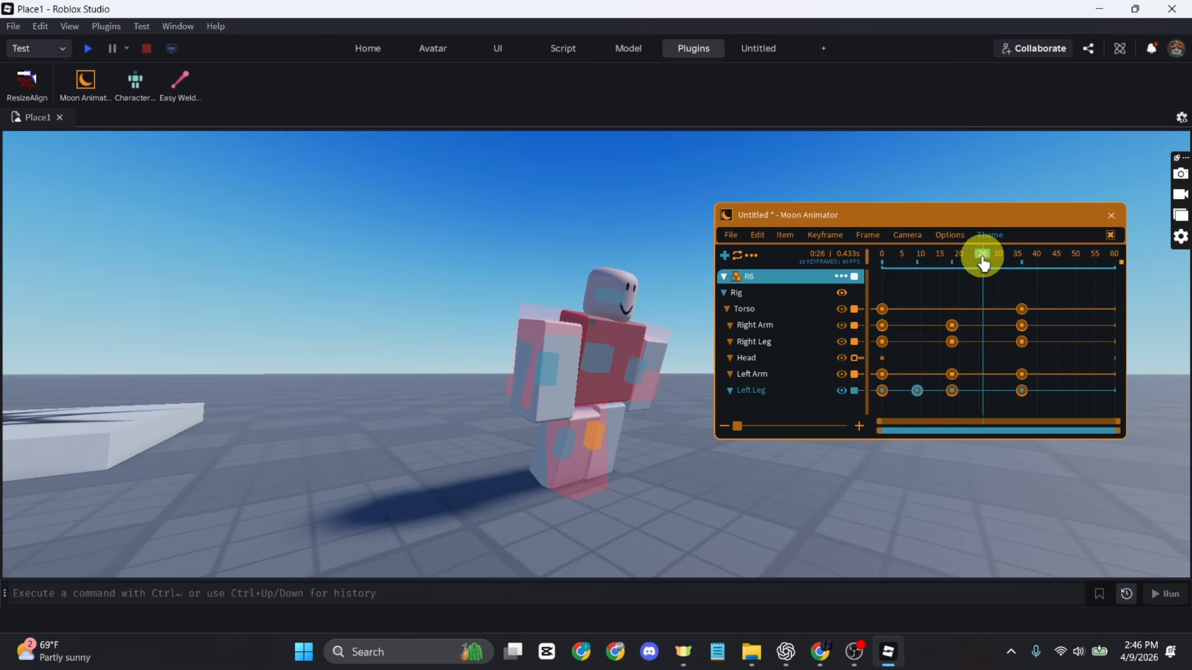
pyautogui.moveTo(984, 264); pyautogui.dragTo(986, 286)
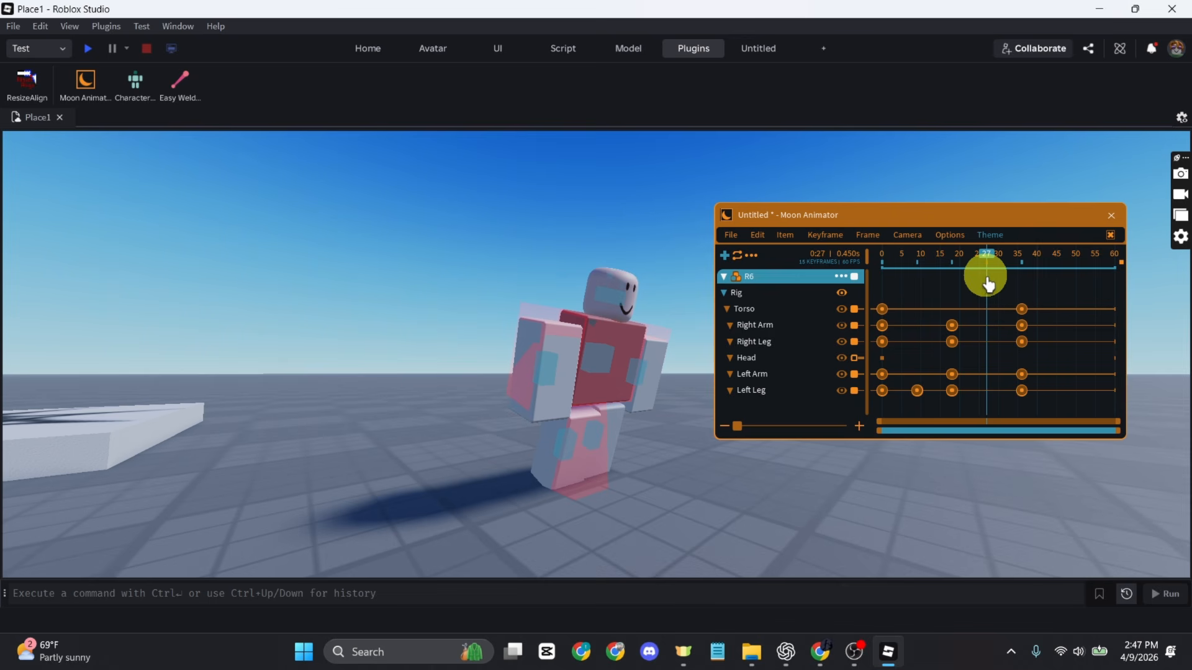
pyautogui.moveTo(986, 285); pyautogui.dragTo(988, 265)
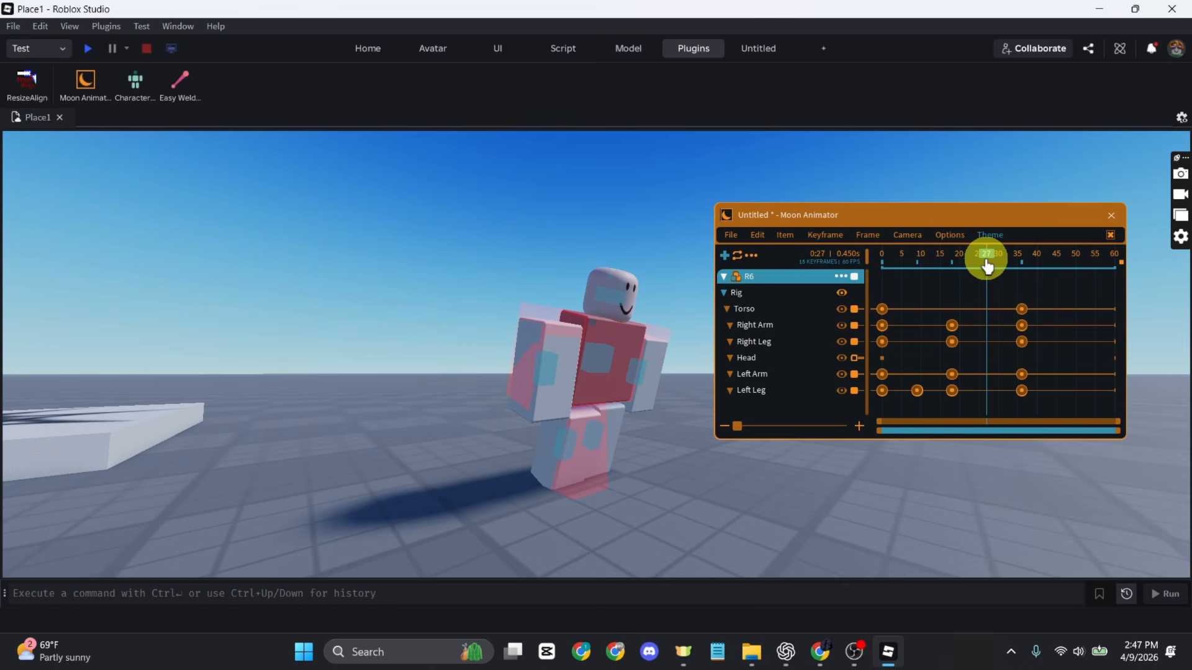
pyautogui.click(567, 451)
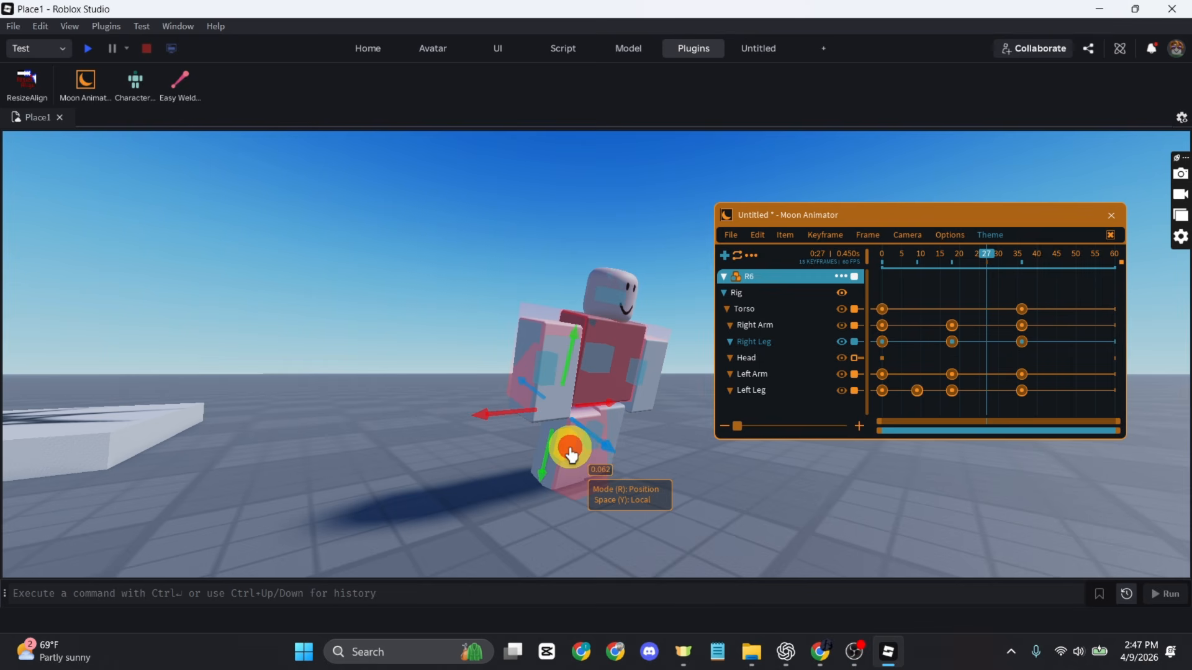
pyautogui.moveTo(568, 413); pyautogui.dragTo(572, 366)
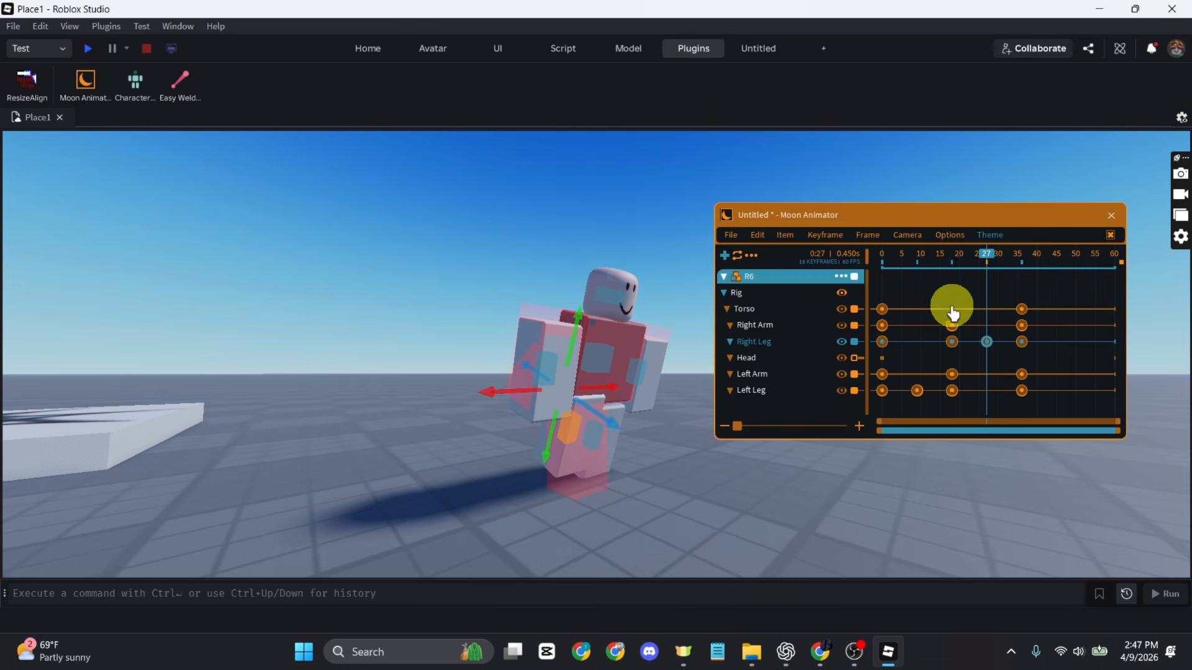
pyautogui.moveTo(956, 264); pyautogui.dragTo(862, 274)
pyautogui.press('space')
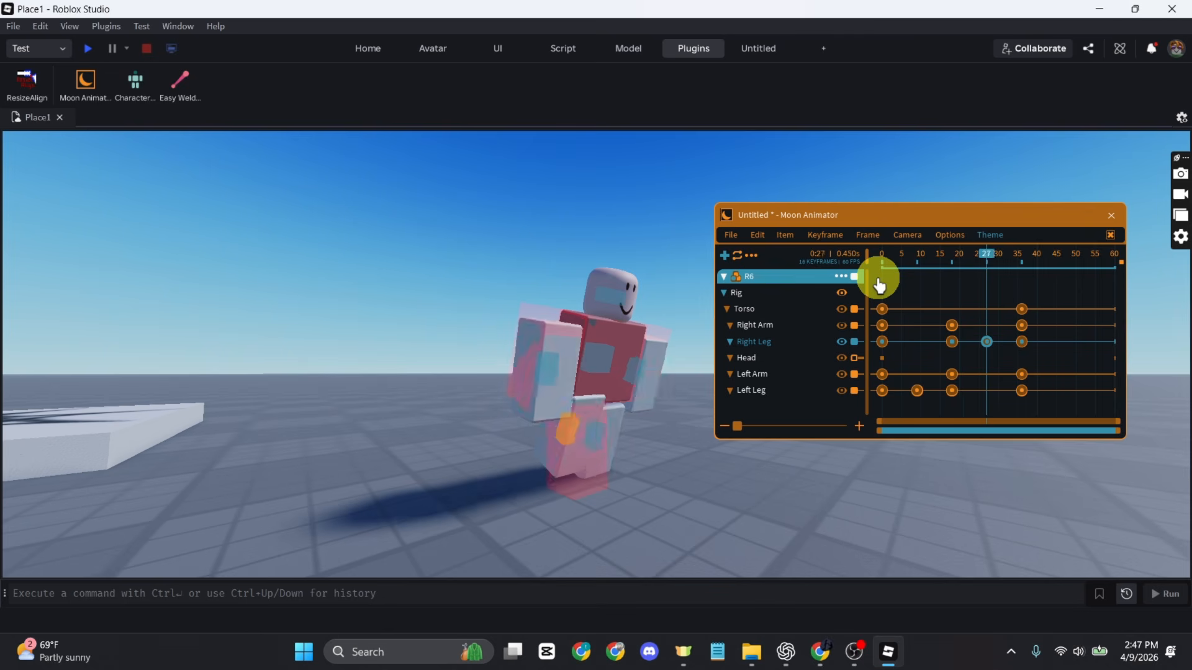
# Step: Raise the torso slightly along its vertical axis at frame 9
pyautogui.moveTo(884, 292); pyautogui.dragTo(917, 286)
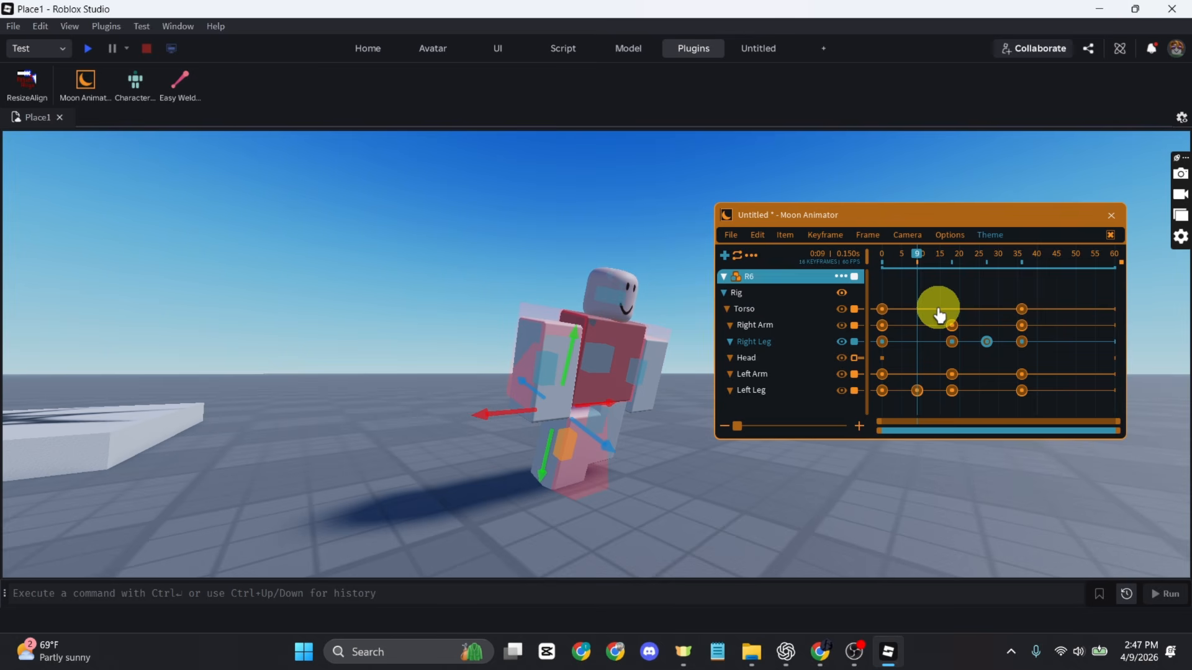
pyautogui.click(602, 357)
pyautogui.moveTo(606, 338); pyautogui.dragTo(609, 324)
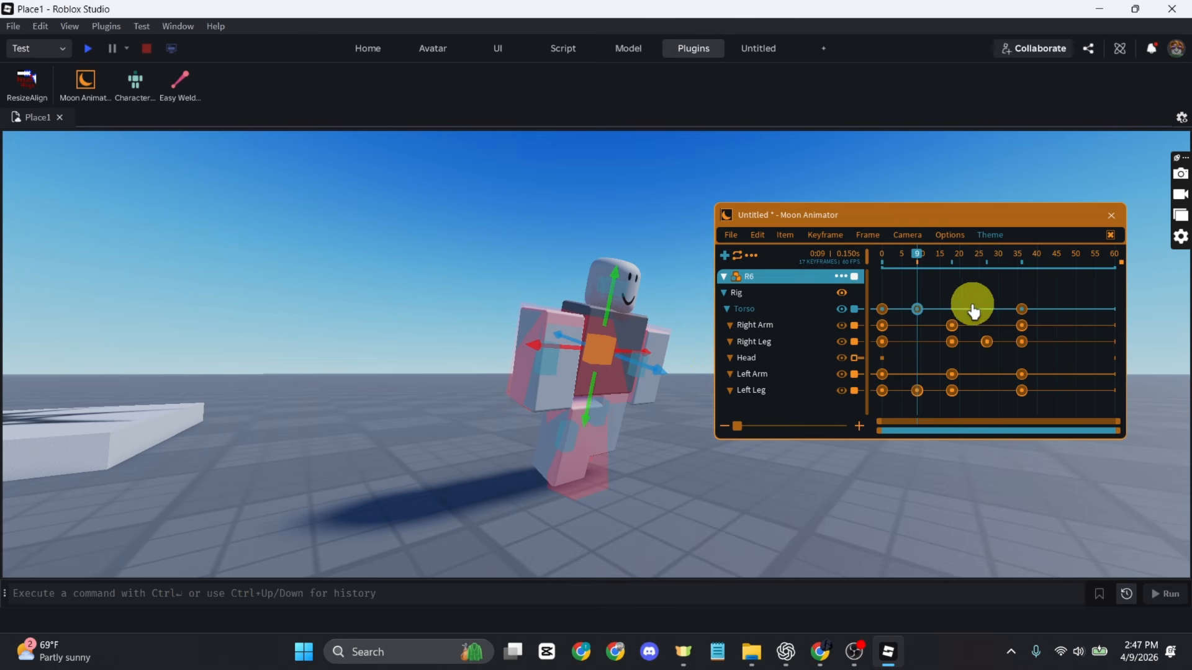
# Step: Copy the torso keyframe from frame 9 to frame 27
pyautogui.click(986, 265)
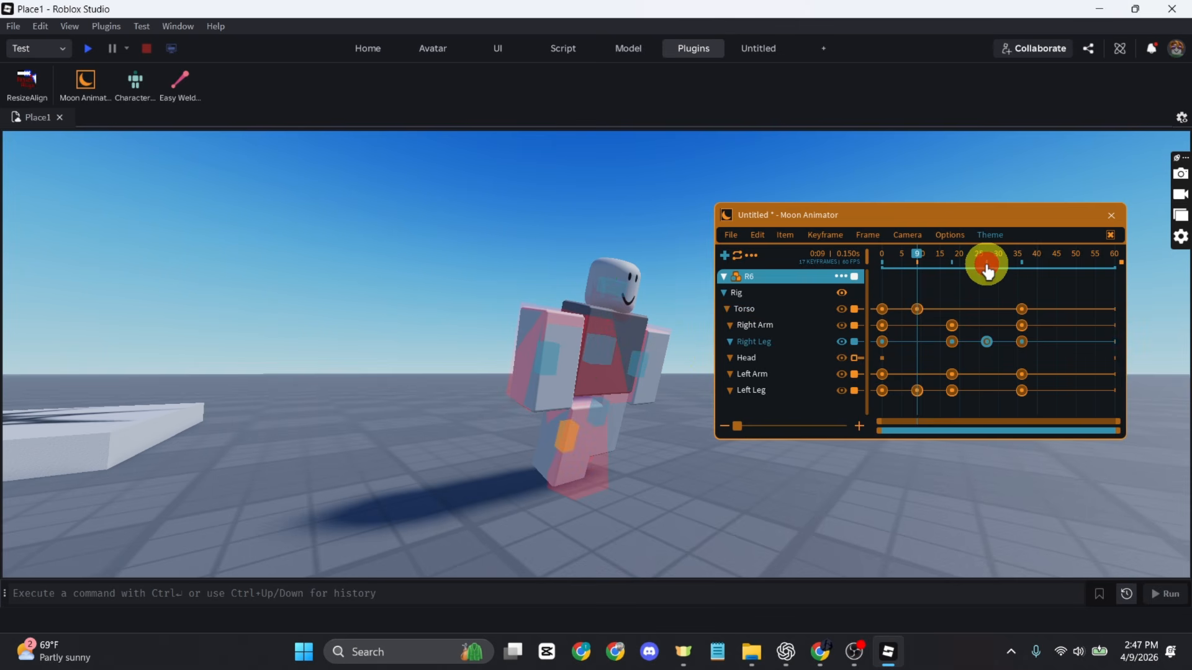
pyautogui.click(919, 309)
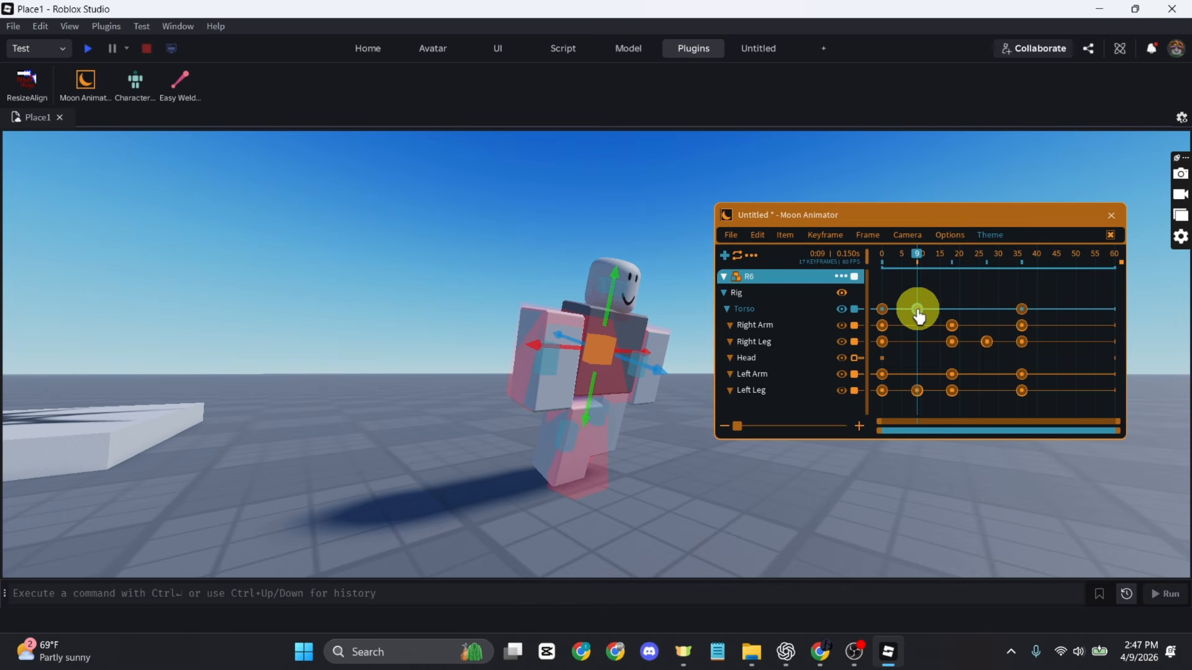
pyautogui.click(987, 267)
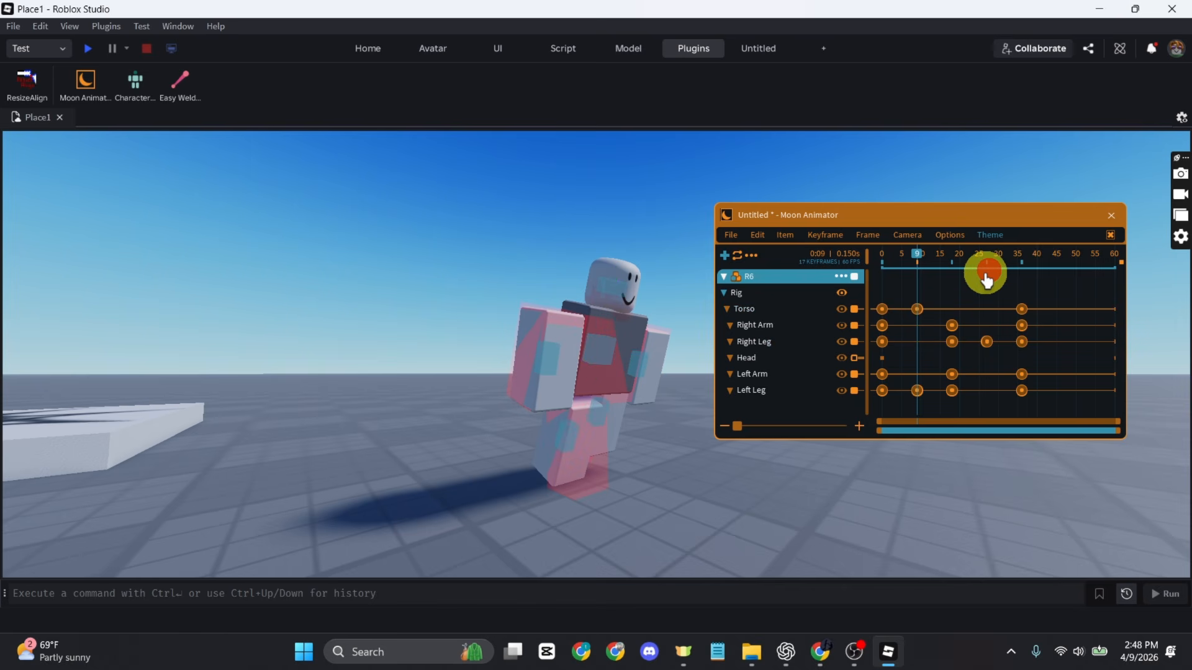
pyautogui.click(987, 261)
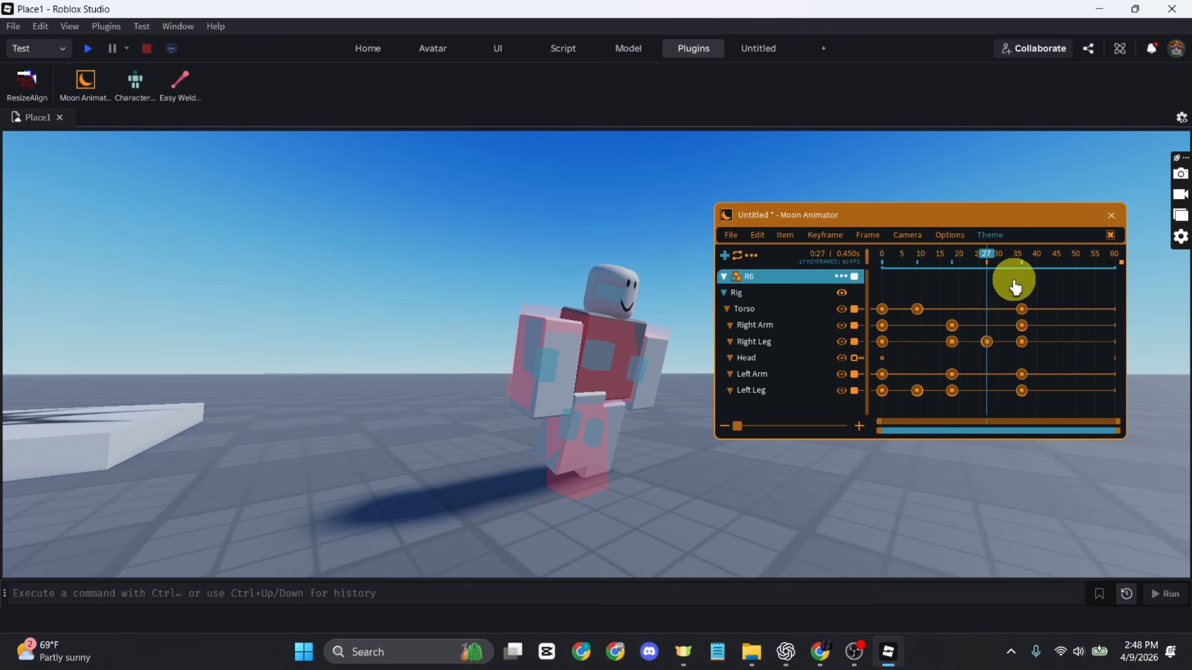
pyautogui.hotkey('ctrl', 'v')
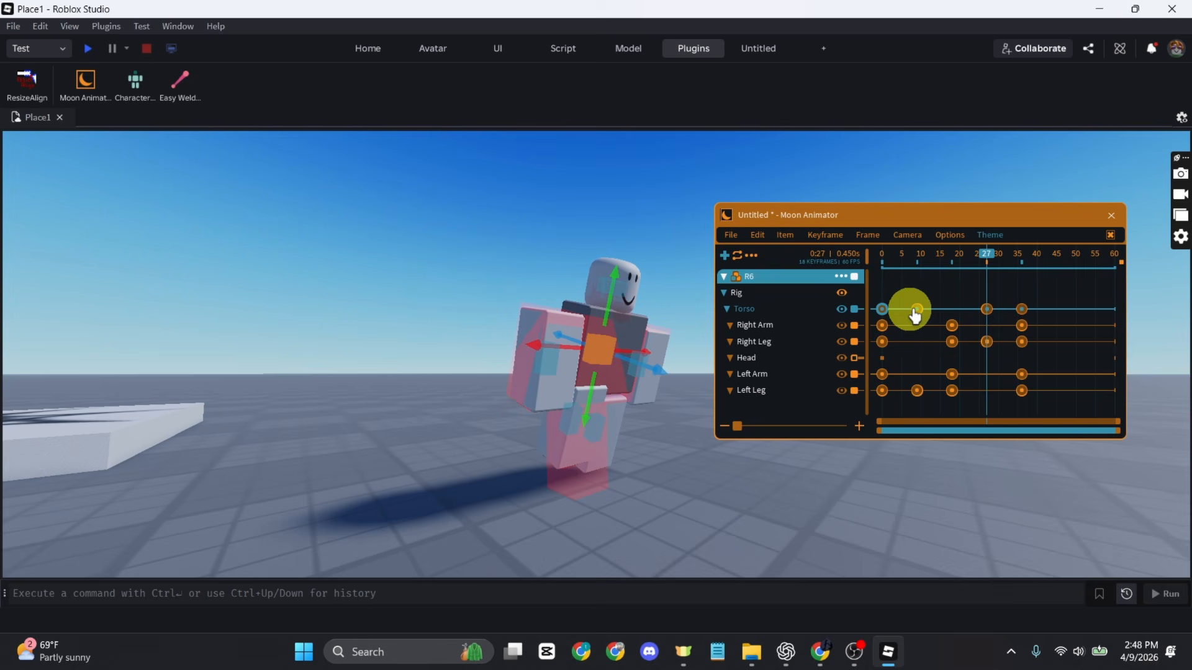
# Step: Copy the torso keyframe from frame 0 to frame 18 and preview the animation from the start
pyautogui.moveTo(950, 267); pyautogui.dragTo(953, 267)
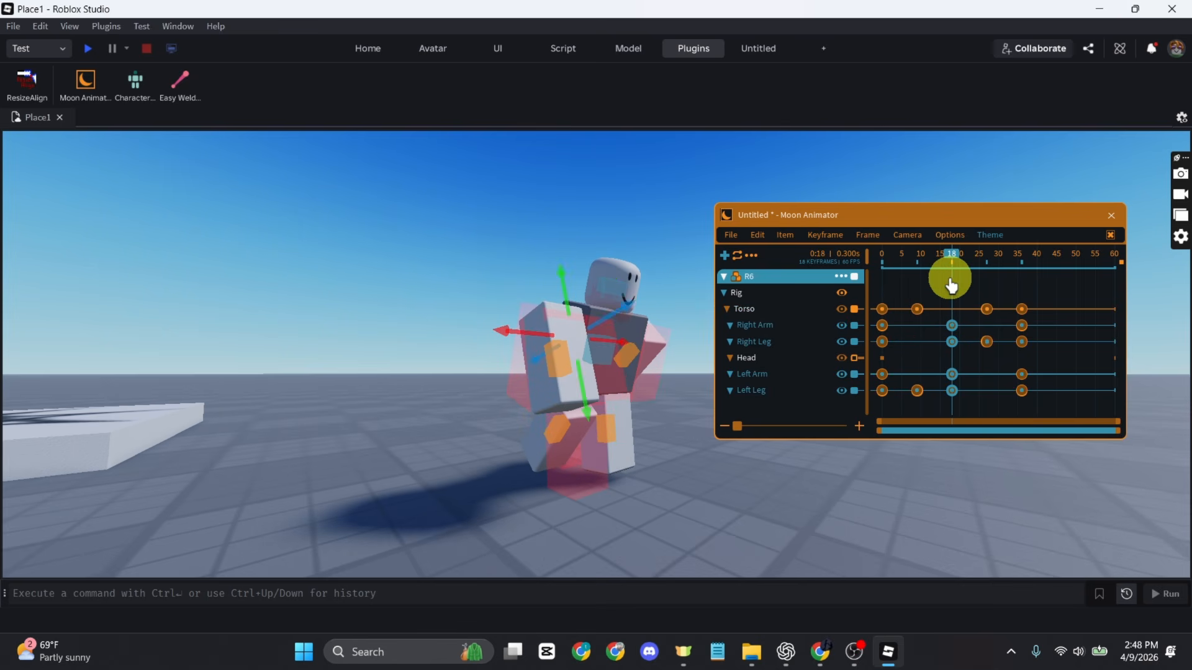
pyautogui.hotkey('ctrl', 'v')
pyautogui.moveTo(920, 257); pyautogui.dragTo(871, 266)
pyautogui.press('space')
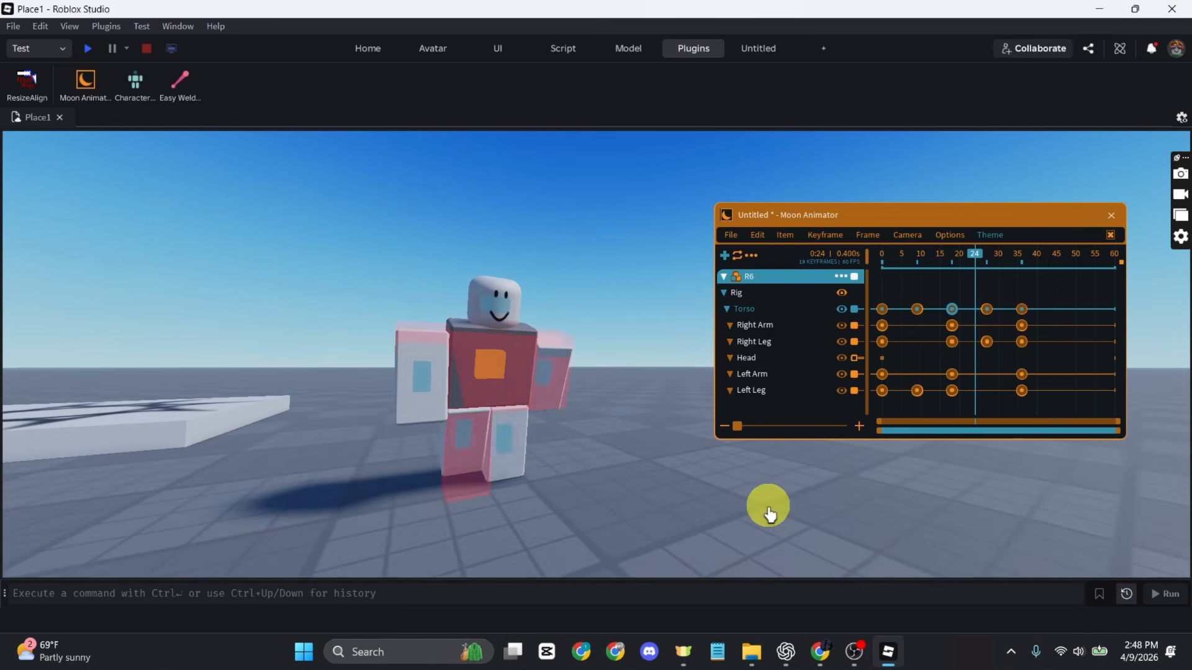
pyautogui.moveTo(892, 261); pyautogui.dragTo(875, 267)
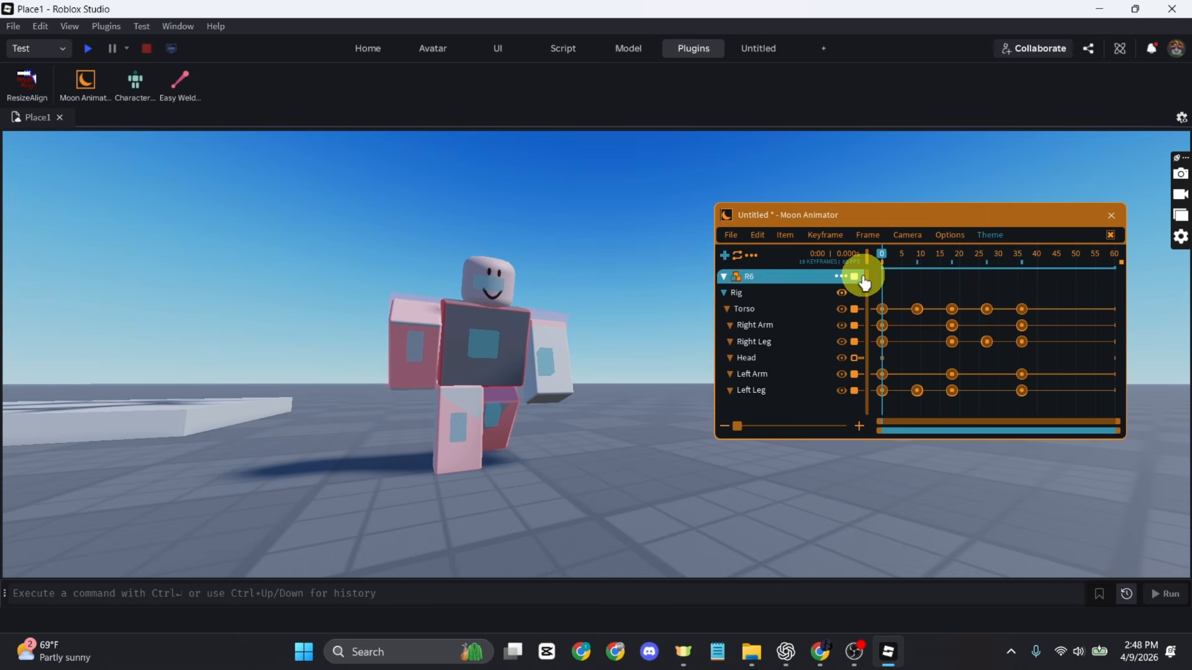
# Step: Tilt the torso sideways about 5 degrees at frame 18 and about 4 degrees the opposite way at frame 36
pyautogui.moveTo(882, 283); pyautogui.dragTo(953, 299)
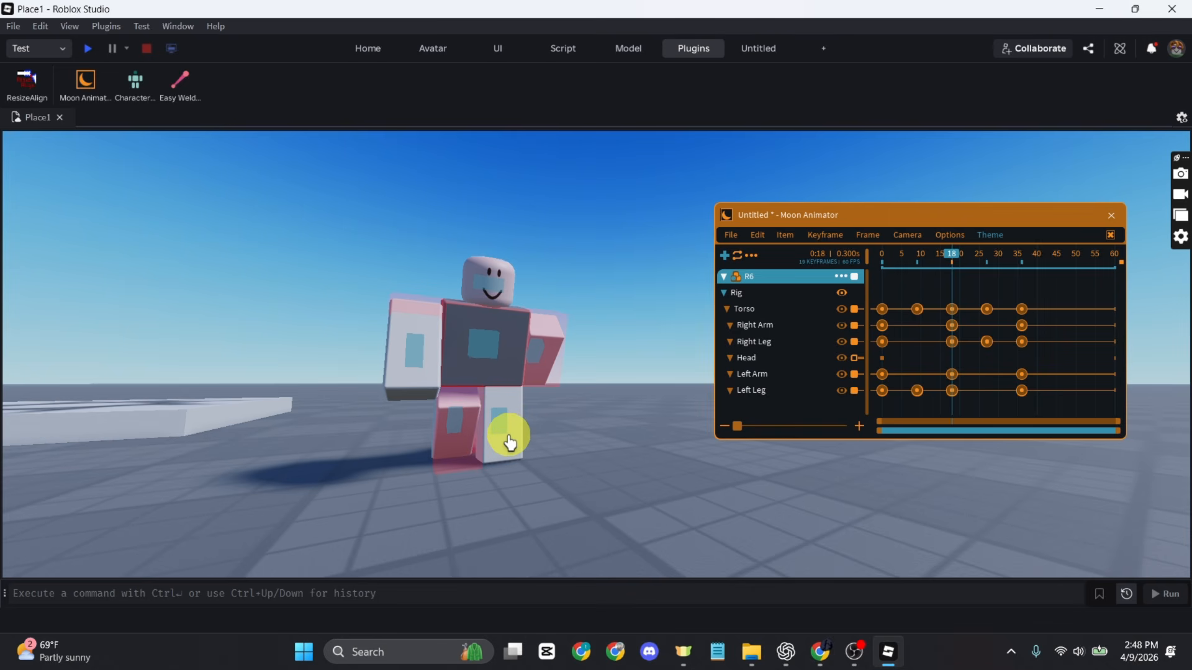
pyautogui.click(492, 347)
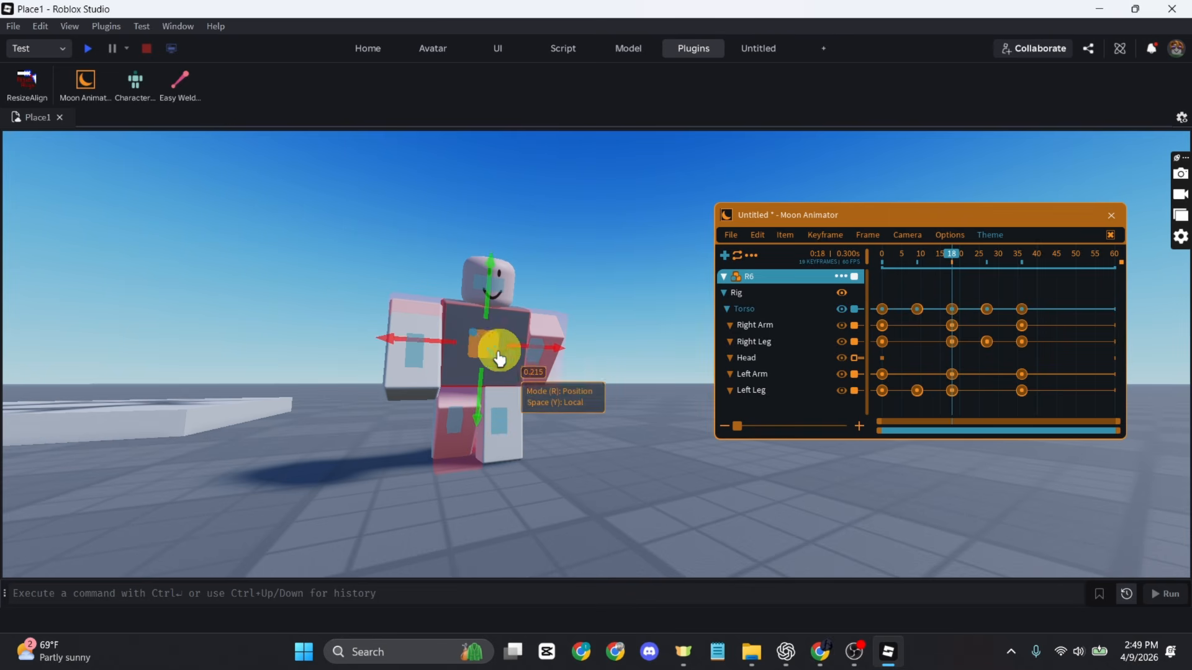
pyautogui.press('r')
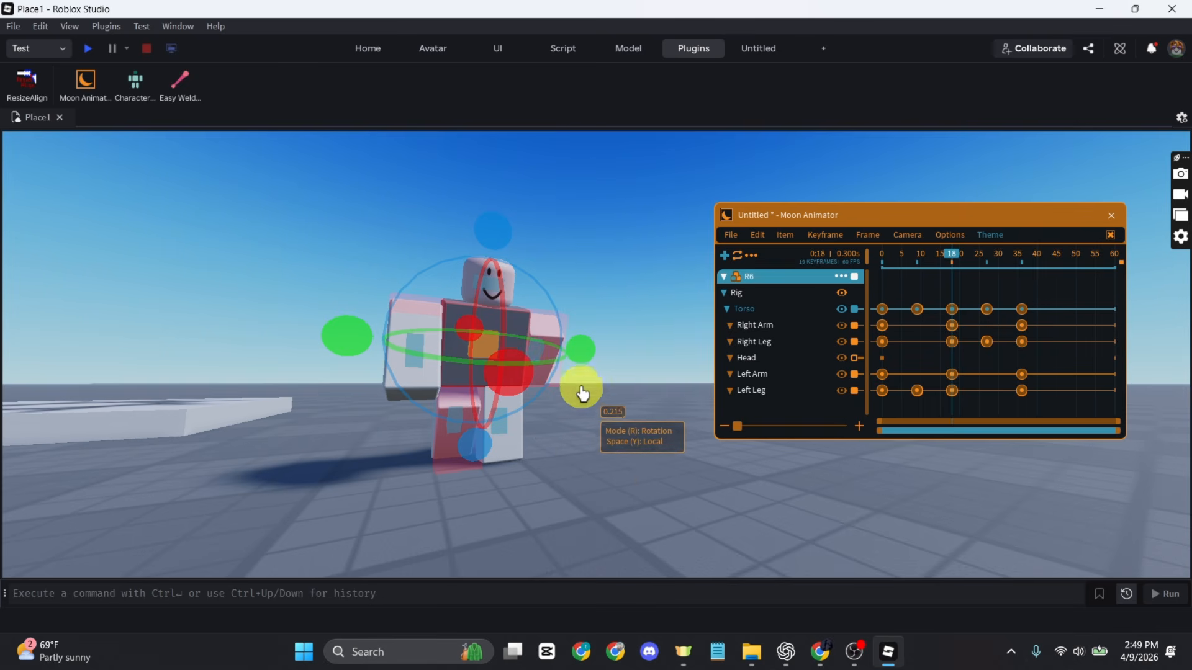
pyautogui.moveTo(494, 244); pyautogui.dragTo(500, 242)
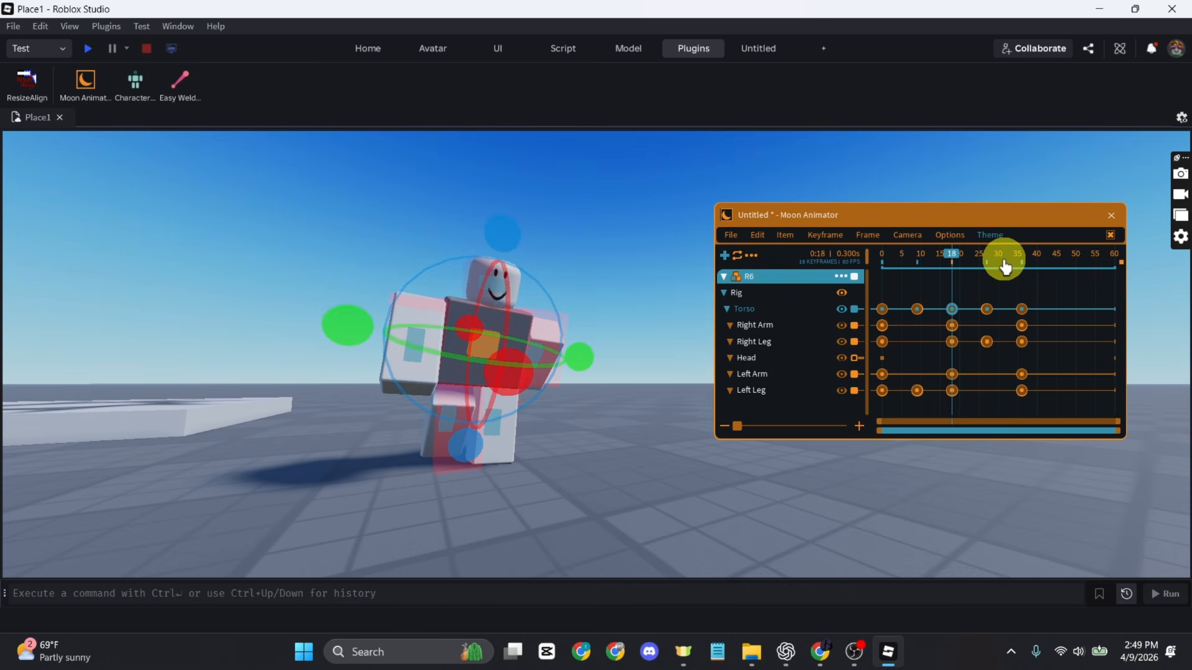
pyautogui.click(1023, 264)
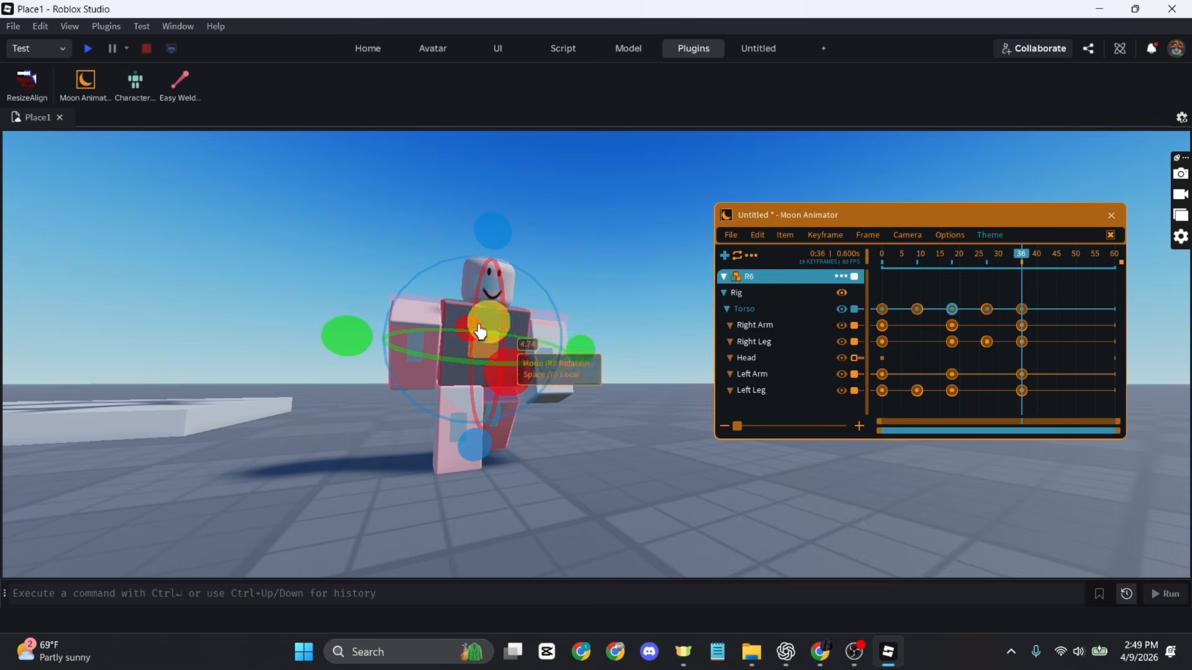
pyautogui.moveTo(485, 243)
pyautogui.mouseDown()
pyautogui.moveTo(478, 254)
pyautogui.moveTo(473, 235)
pyautogui.moveTo(474, 246)
pyautogui.mouseUp()
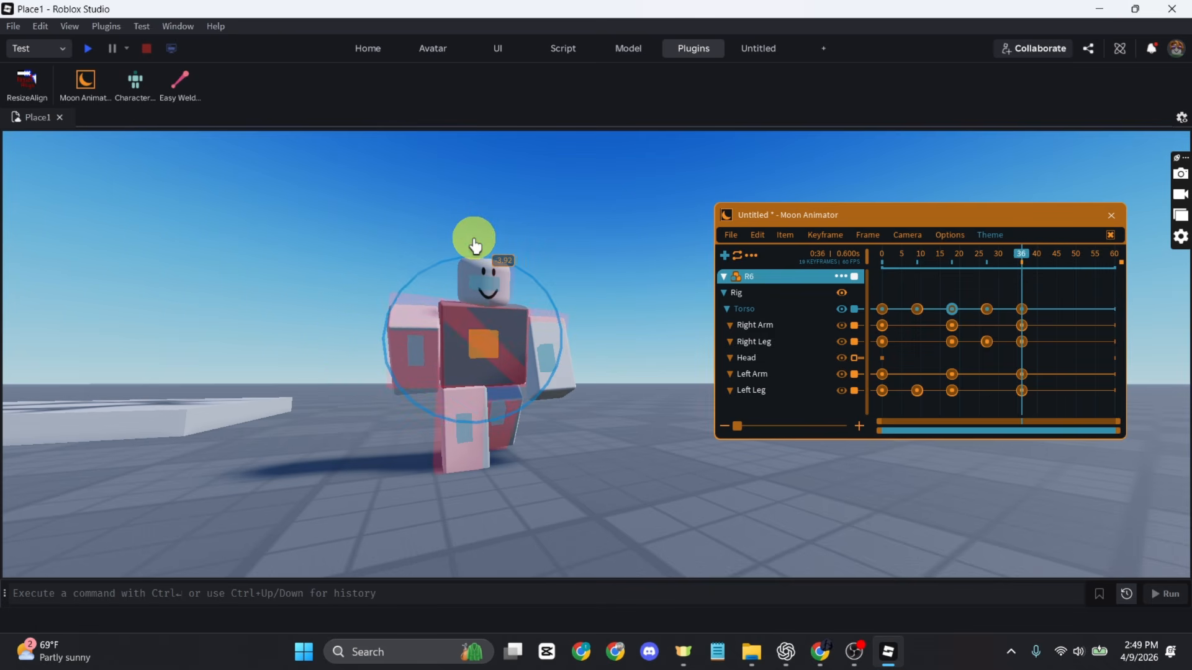
# Step: Match the torso's tilt at frame 0 to its tilt at frame 36 and preview the animation
pyautogui.click(881, 257)
pyautogui.click(883, 308)
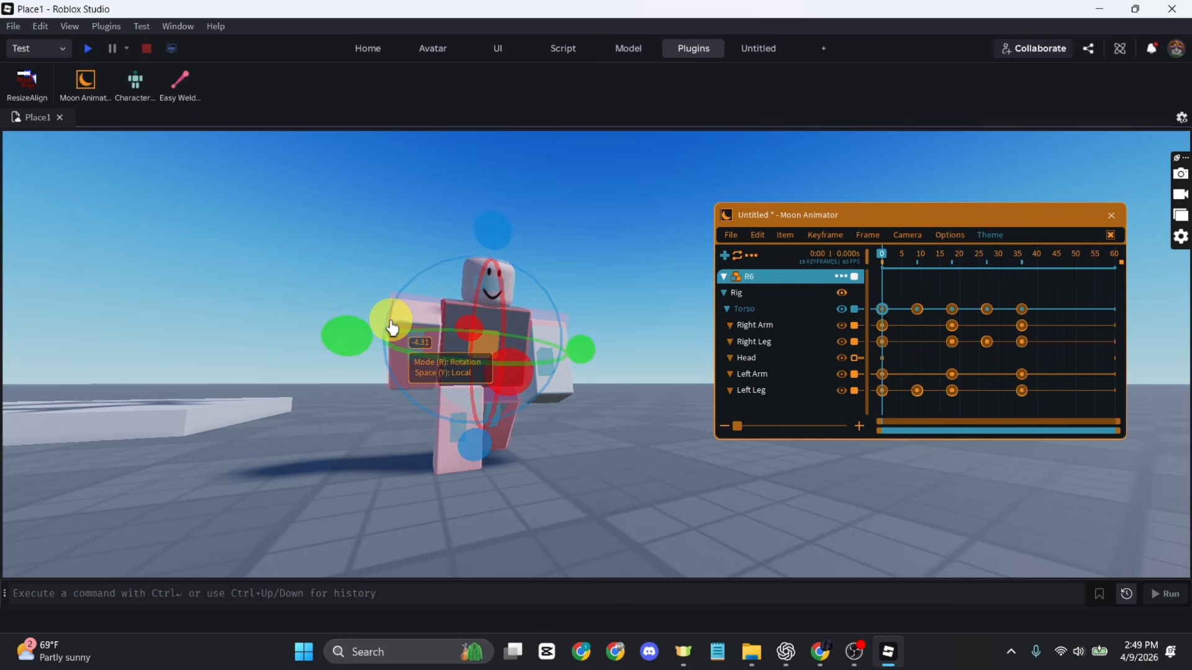
pyautogui.press('space')
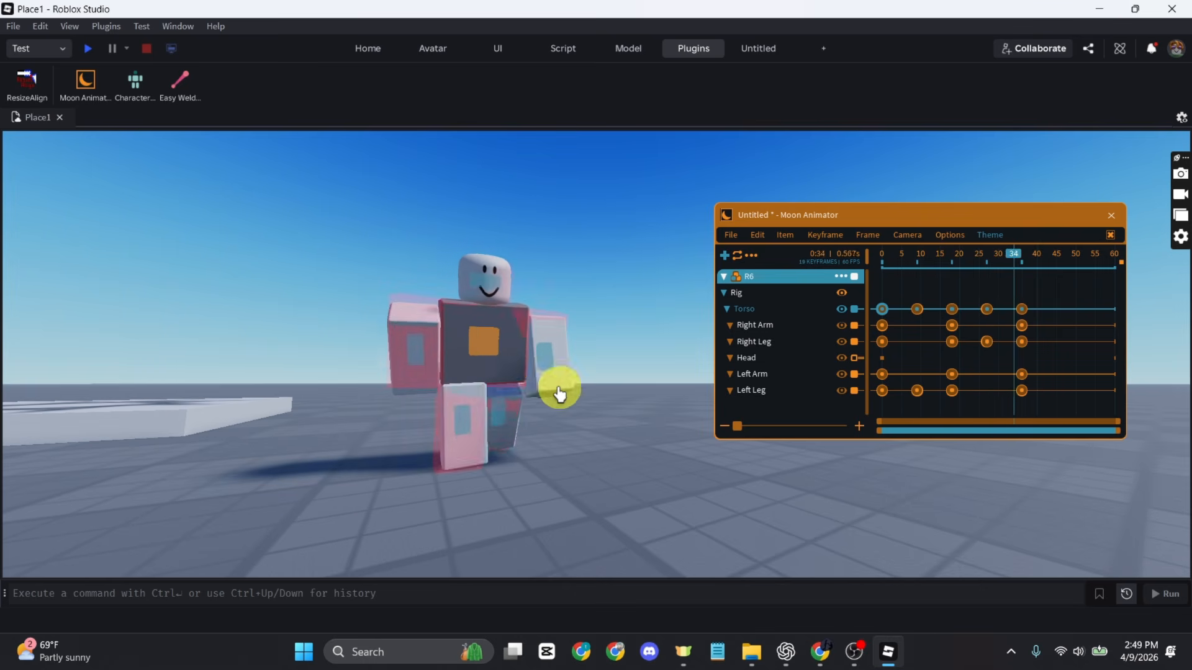
pyautogui.press('space')
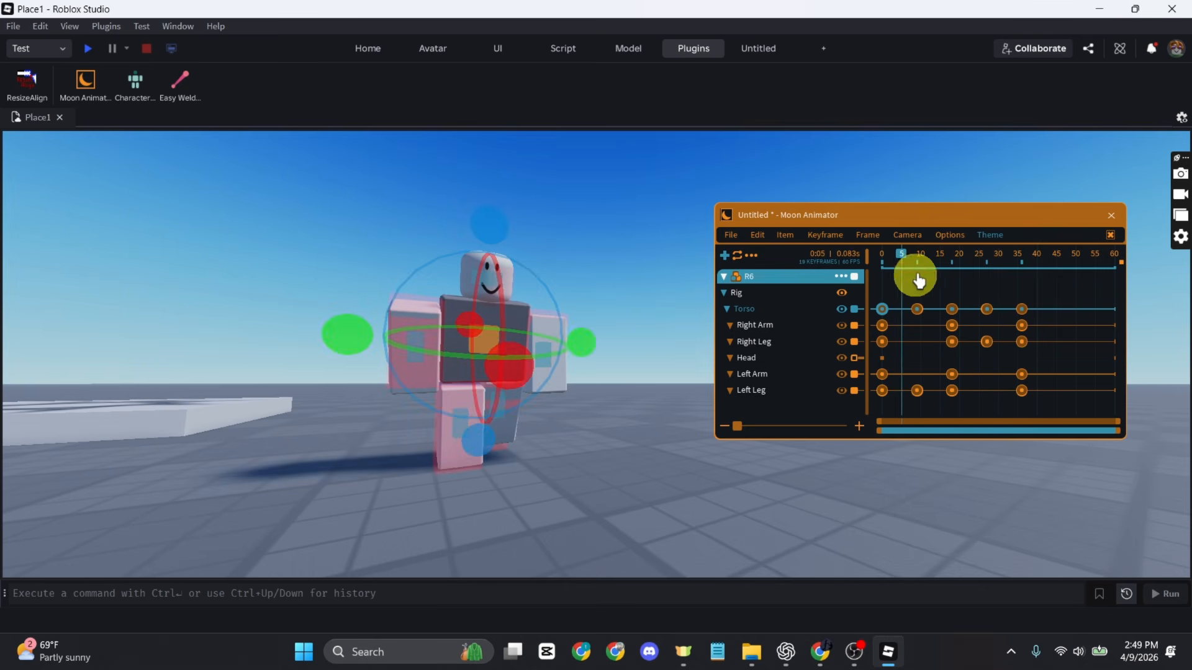
# Step: Rotate the head upward about 7 degrees at frame 9
pyautogui.click(917, 257)
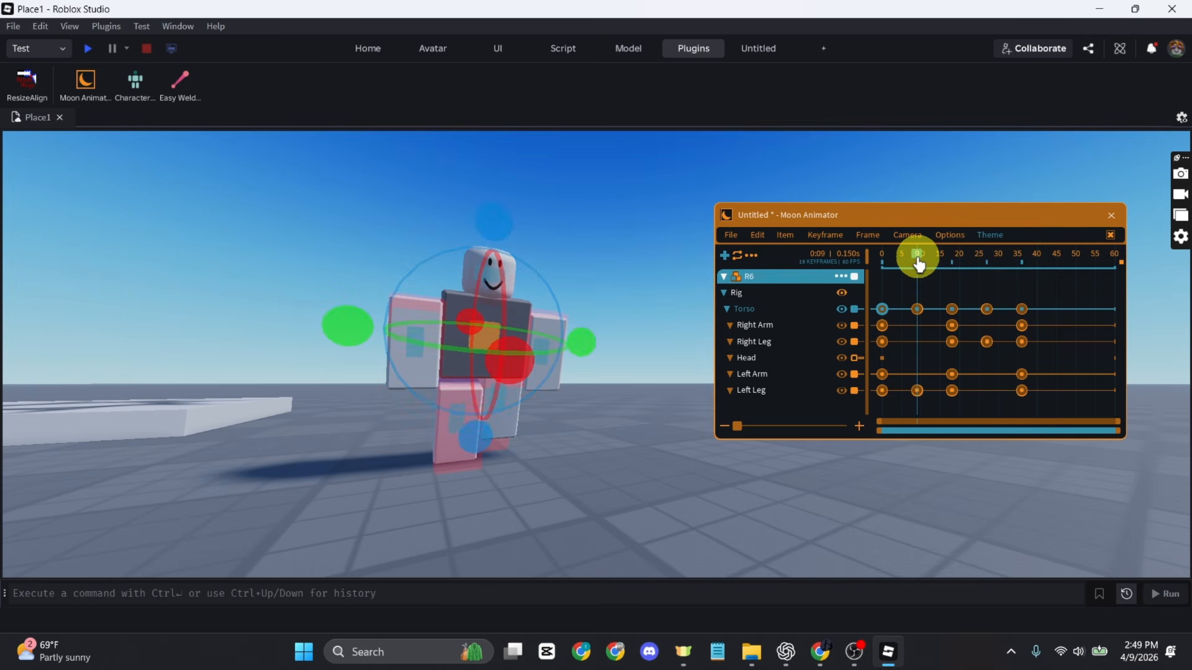
pyautogui.click(492, 277)
pyautogui.moveTo(512, 283); pyautogui.dragTo(521, 274)
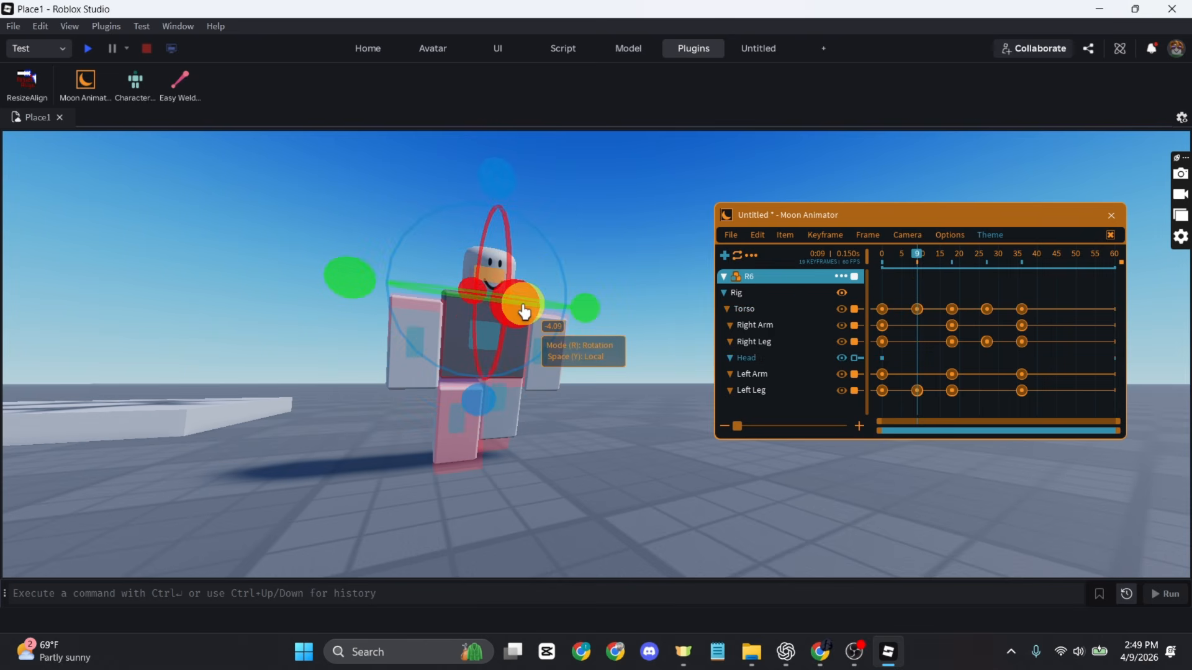
pyautogui.moveTo(528, 315); pyautogui.dragTo(530, 314)
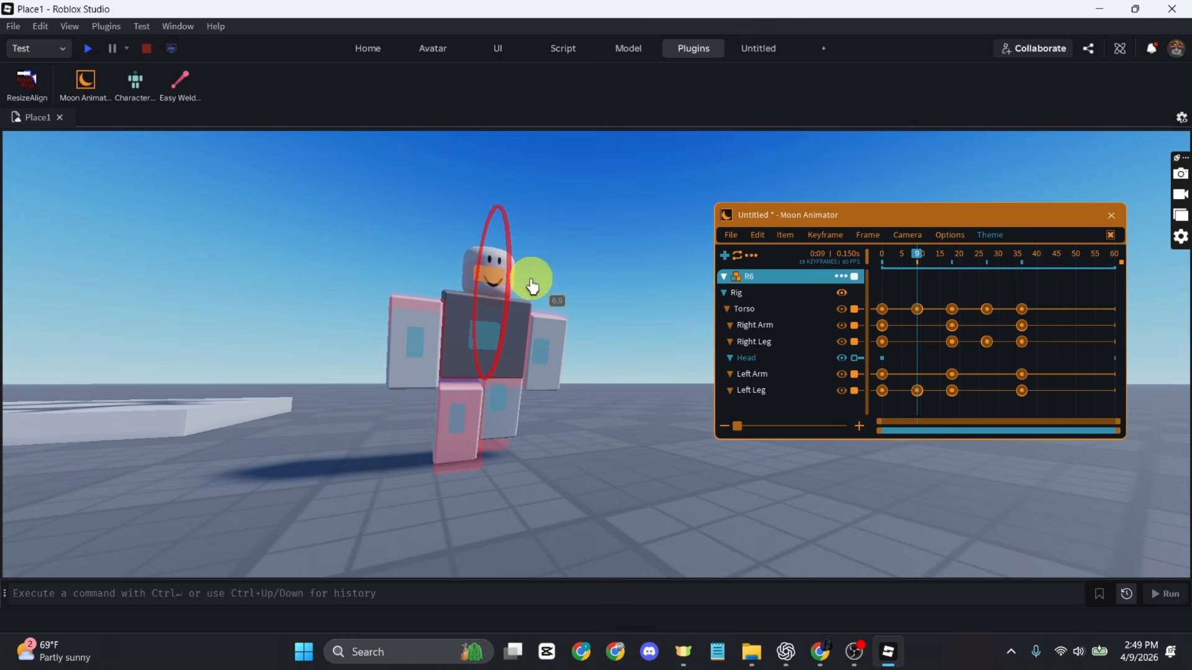
pyautogui.moveTo(532, 285); pyautogui.dragTo(532, 285)
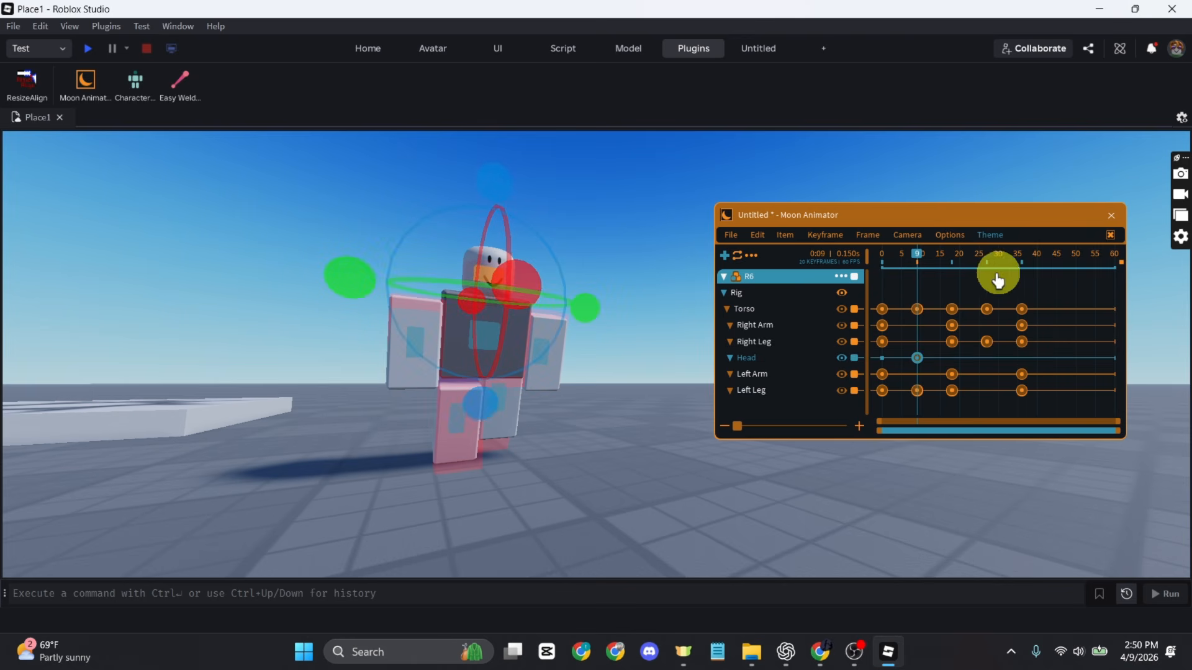
# Step: Rotate the head slightly downward at frame 18
pyautogui.click(951, 255)
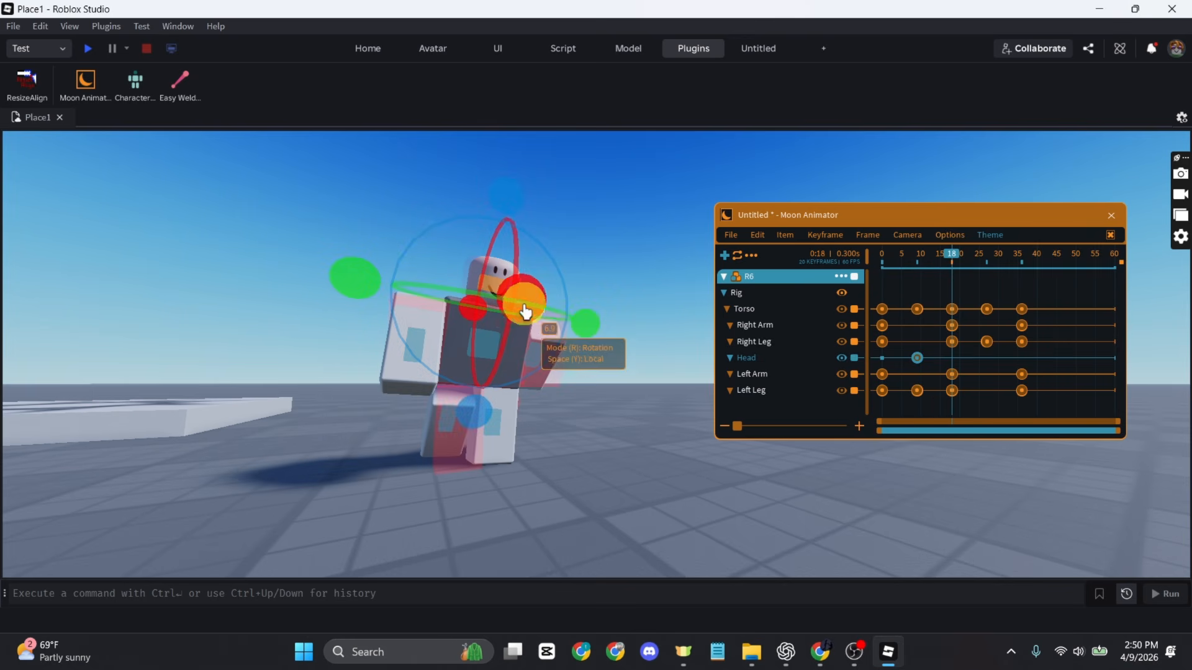
pyautogui.moveTo(527, 303); pyautogui.dragTo(530, 308)
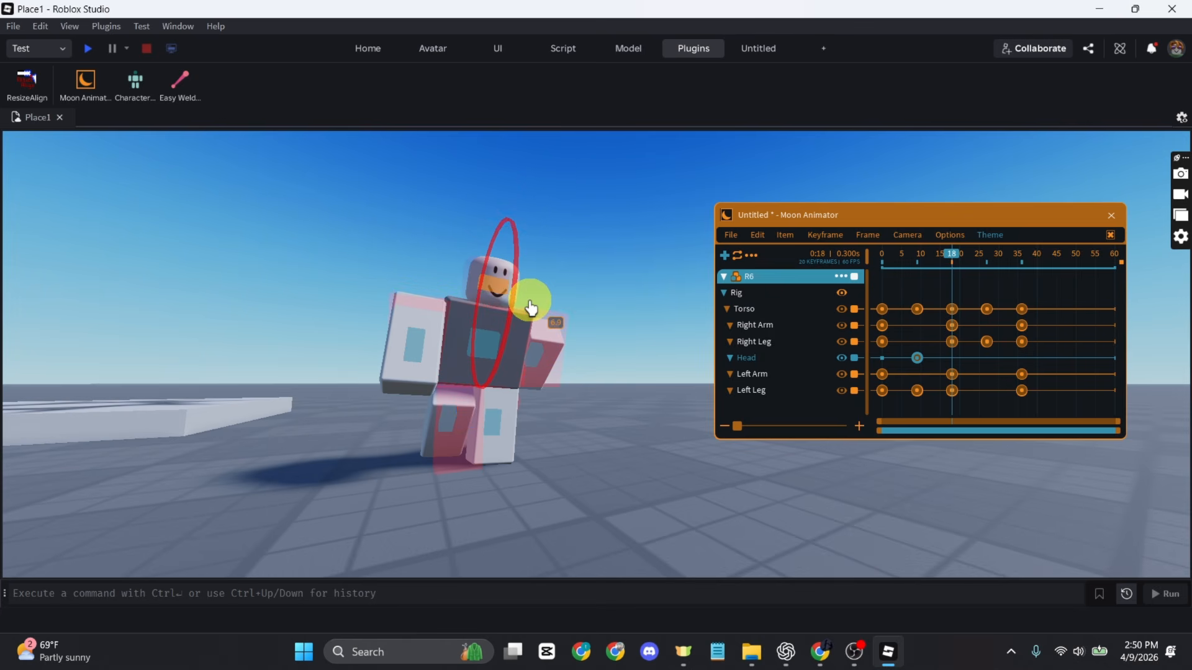
pyautogui.moveTo(525, 338); pyautogui.dragTo(525, 338)
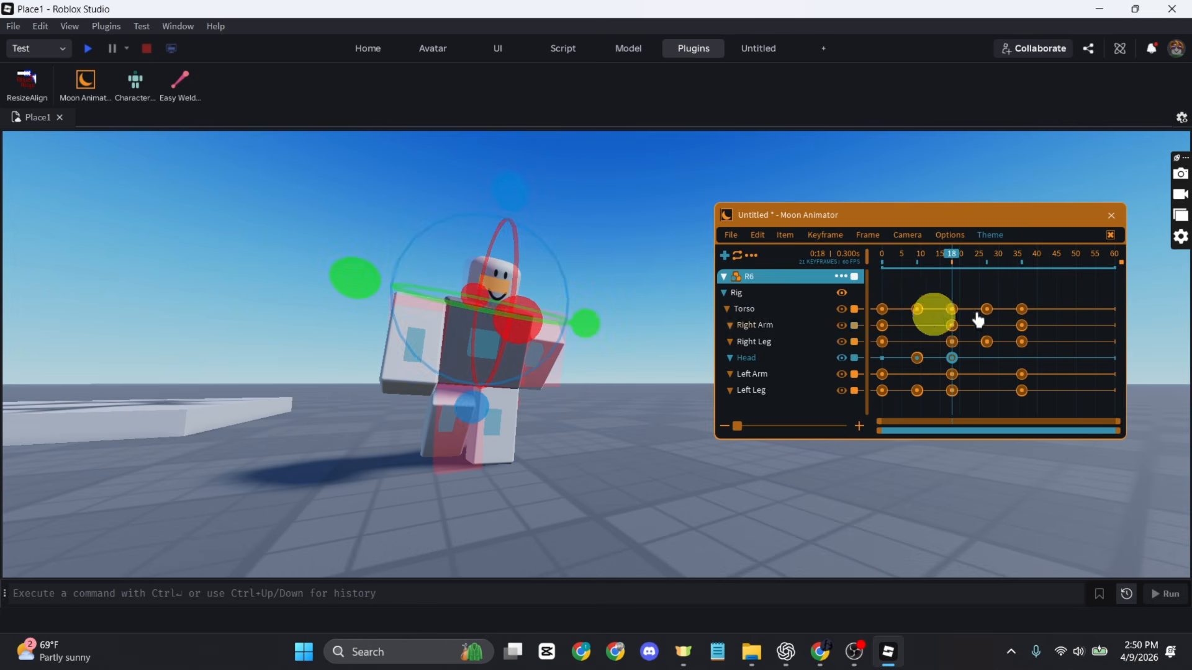
# Step: Rotate the head slightly upward at frame 27 and preview the head motion from frame 0
pyautogui.click(991, 269)
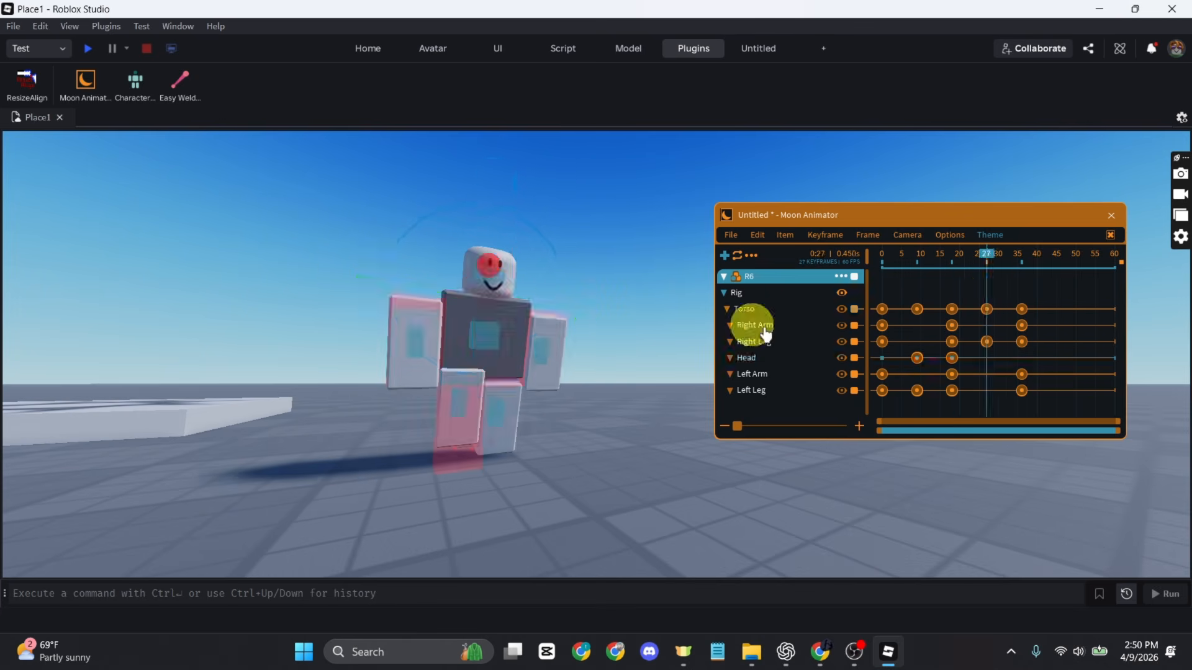
pyautogui.click(494, 280)
pyautogui.moveTo(495, 285); pyautogui.dragTo(522, 326)
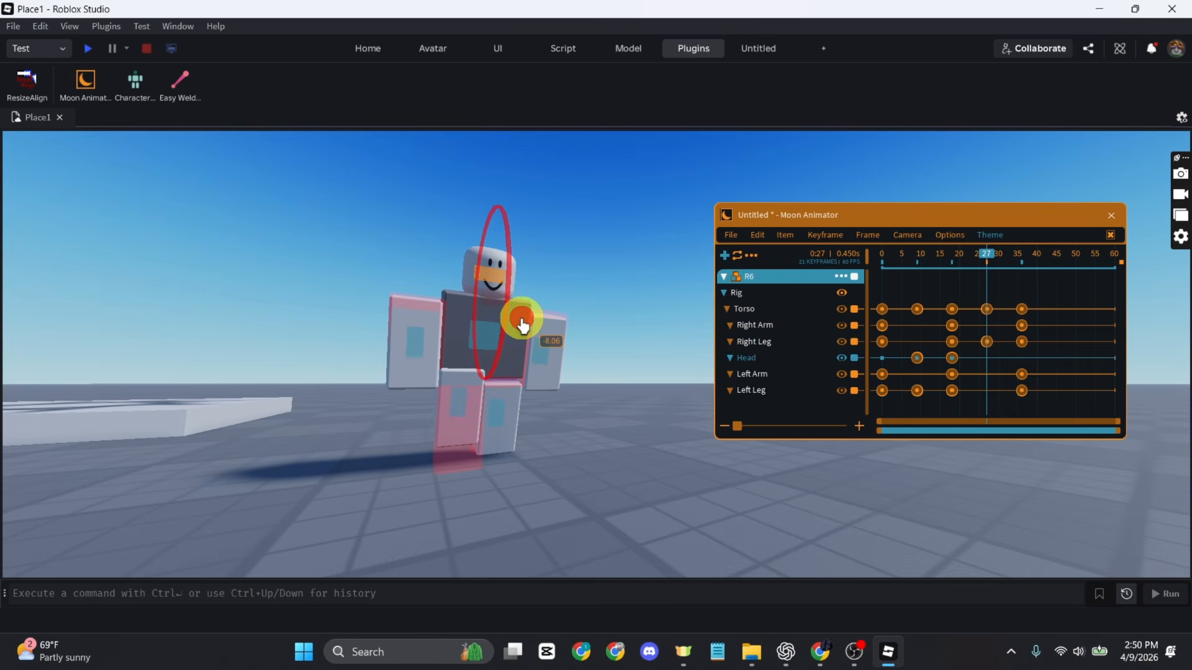
pyautogui.moveTo(532, 281); pyautogui.dragTo(532, 280)
pyautogui.moveTo(913, 267); pyautogui.dragTo(827, 272)
pyautogui.press('space')
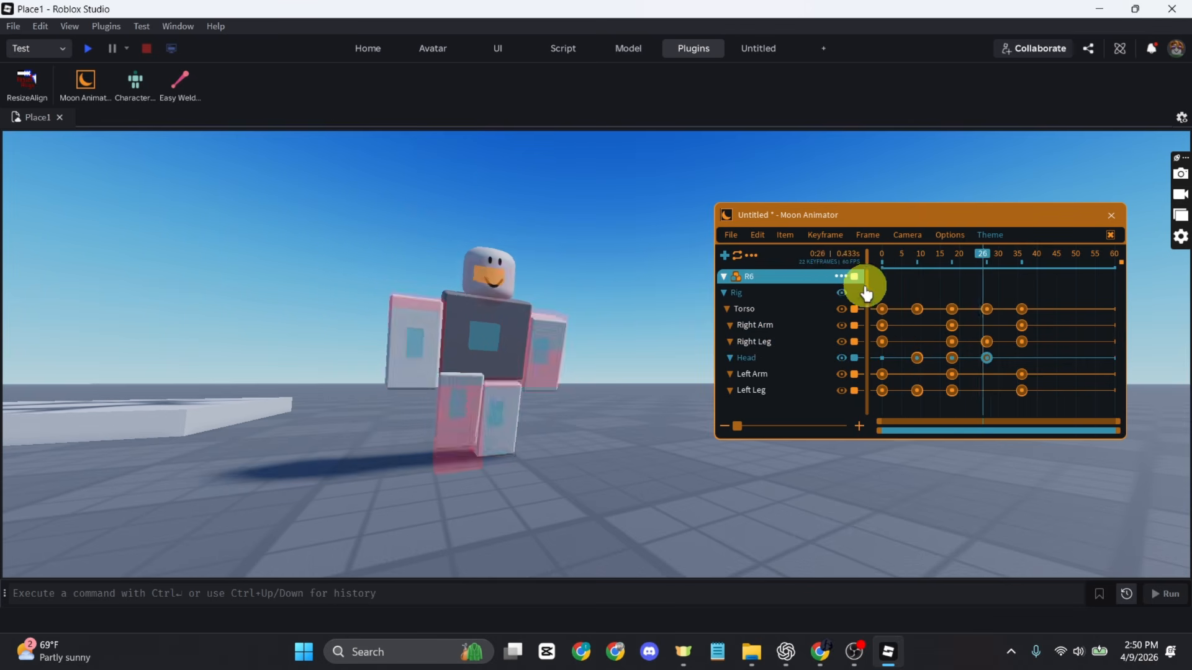
pyautogui.click(918, 311)
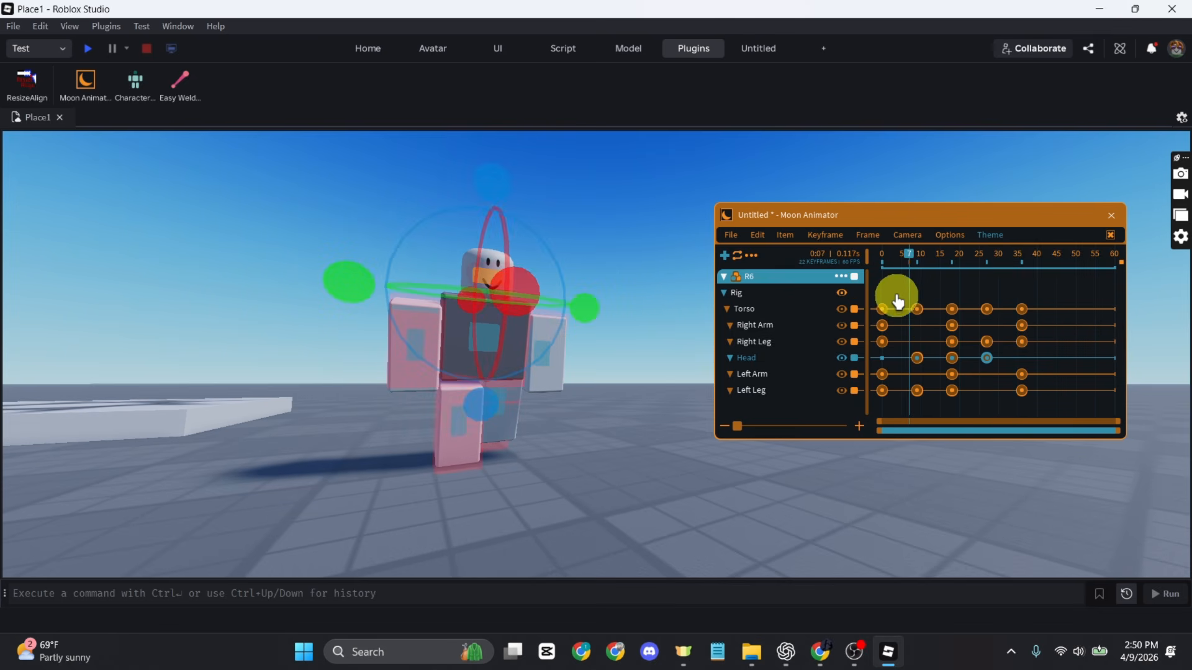
pyautogui.press('space')
# Step: Delete the head keyframes at frames 9 and 27 and preview the walk from frame 0
pyautogui.click(936, 257)
pyautogui.moveTo(938, 265); pyautogui.dragTo(859, 281)
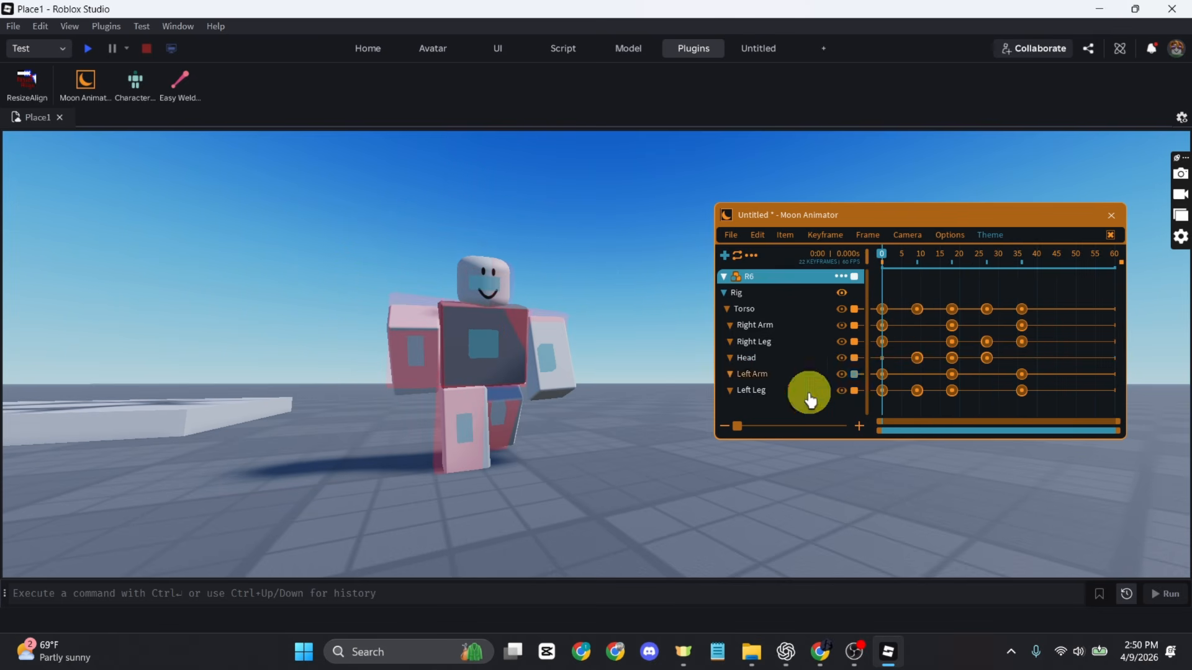
pyautogui.click(918, 359)
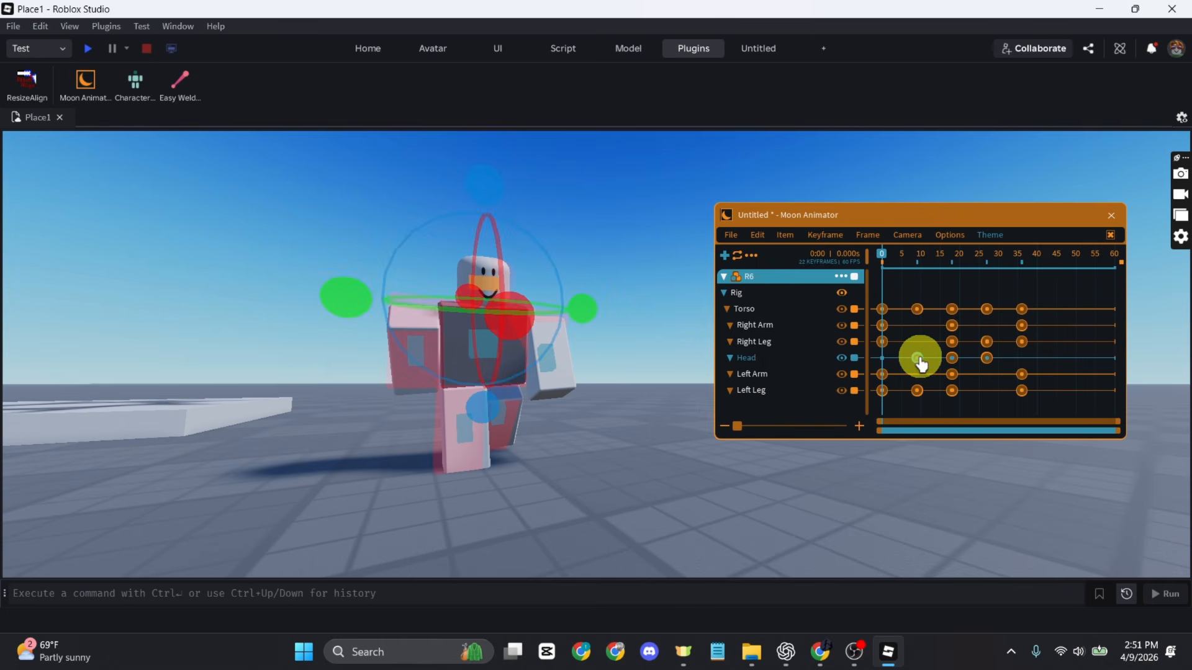
pyautogui.press('Delete')
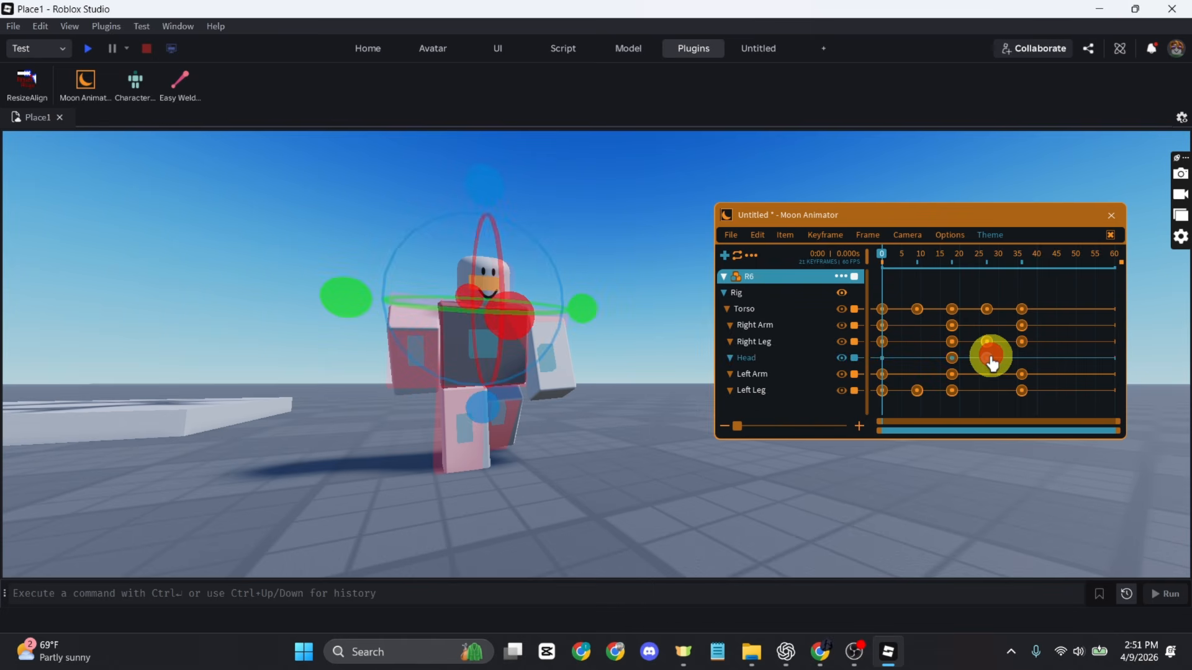
pyautogui.press('Delete')
pyautogui.moveTo(887, 258); pyautogui.dragTo(871, 258)
pyautogui.press('space')
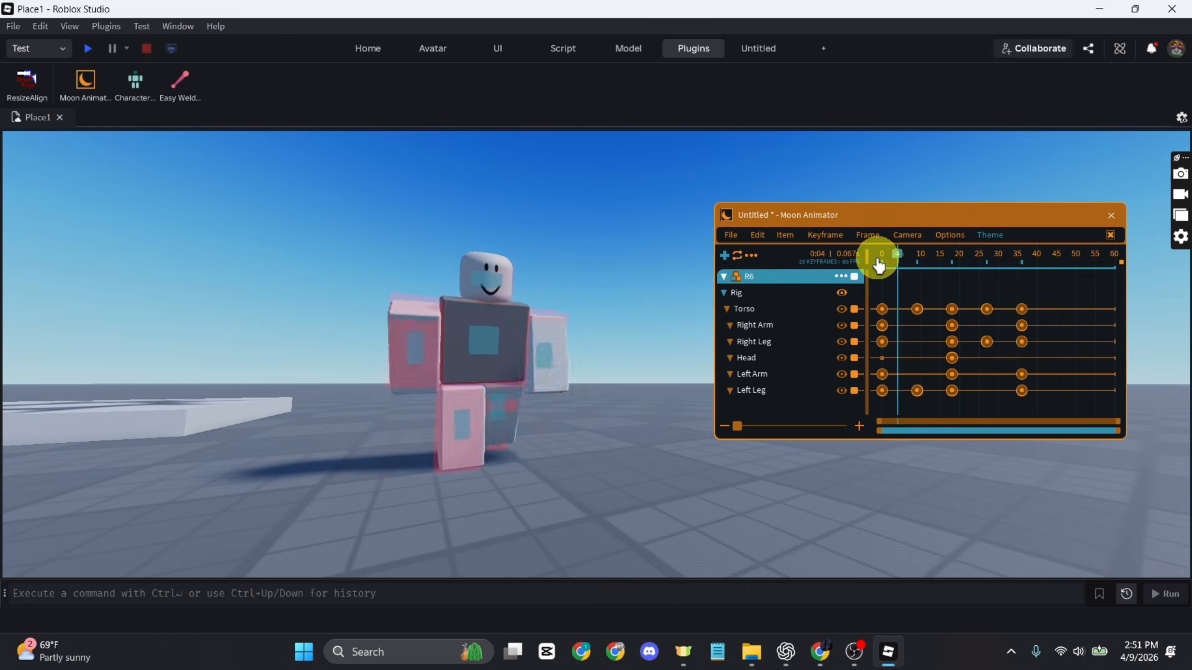
pyautogui.press('space')
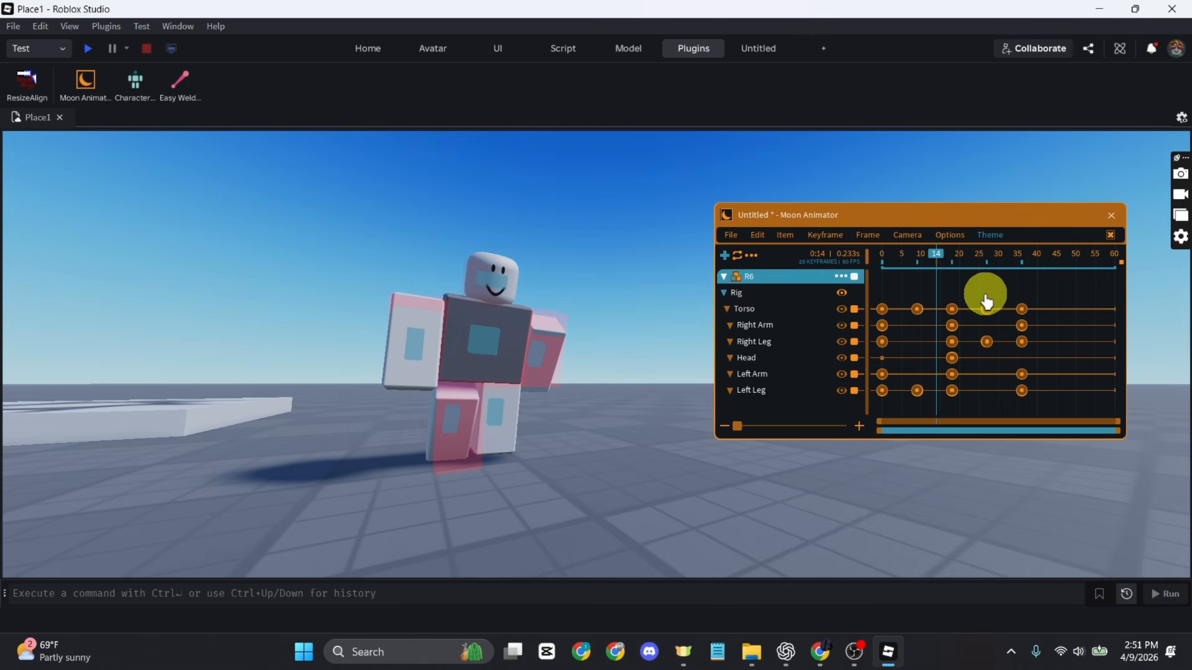
pyautogui.press('space')
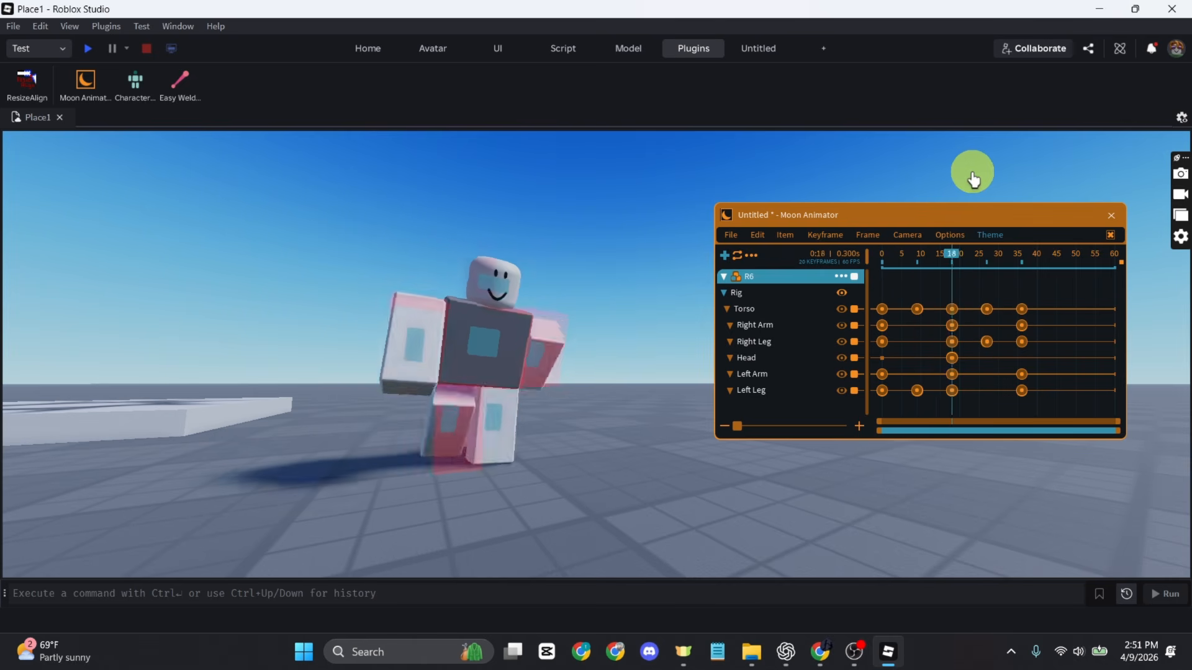
pyautogui.press('space')
pyautogui.moveTo(907, 255); pyautogui.dragTo(830, 266)
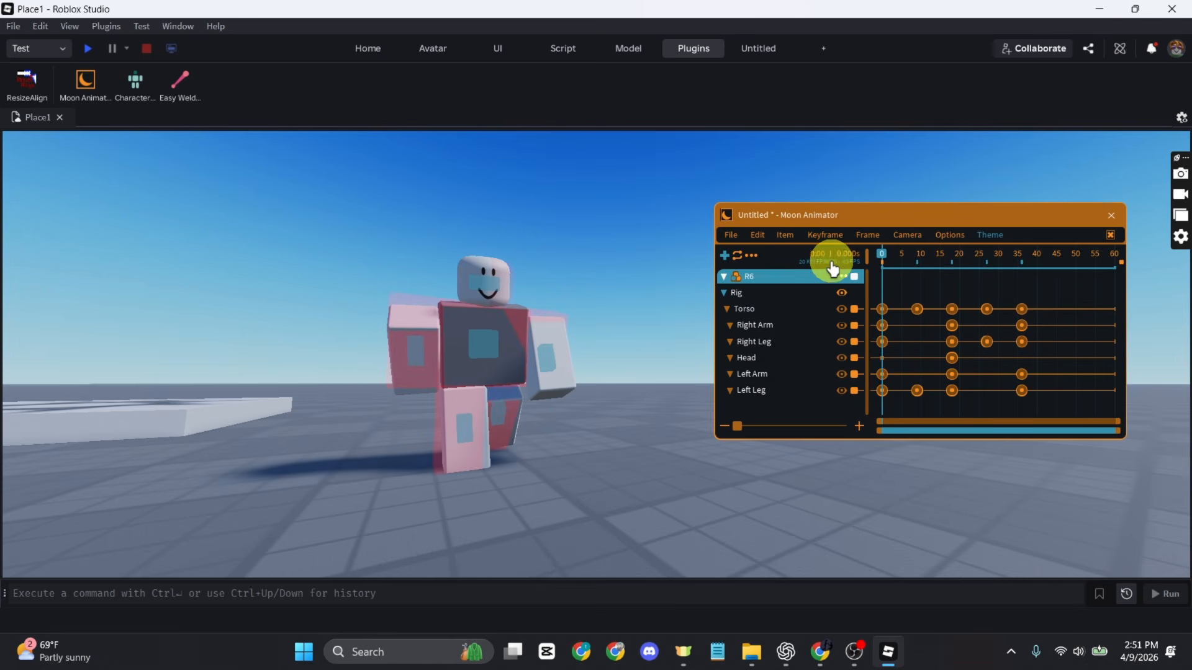
# Step: Set the animation's timeline size to 80 in the animation settings
pyautogui.click(752, 257)
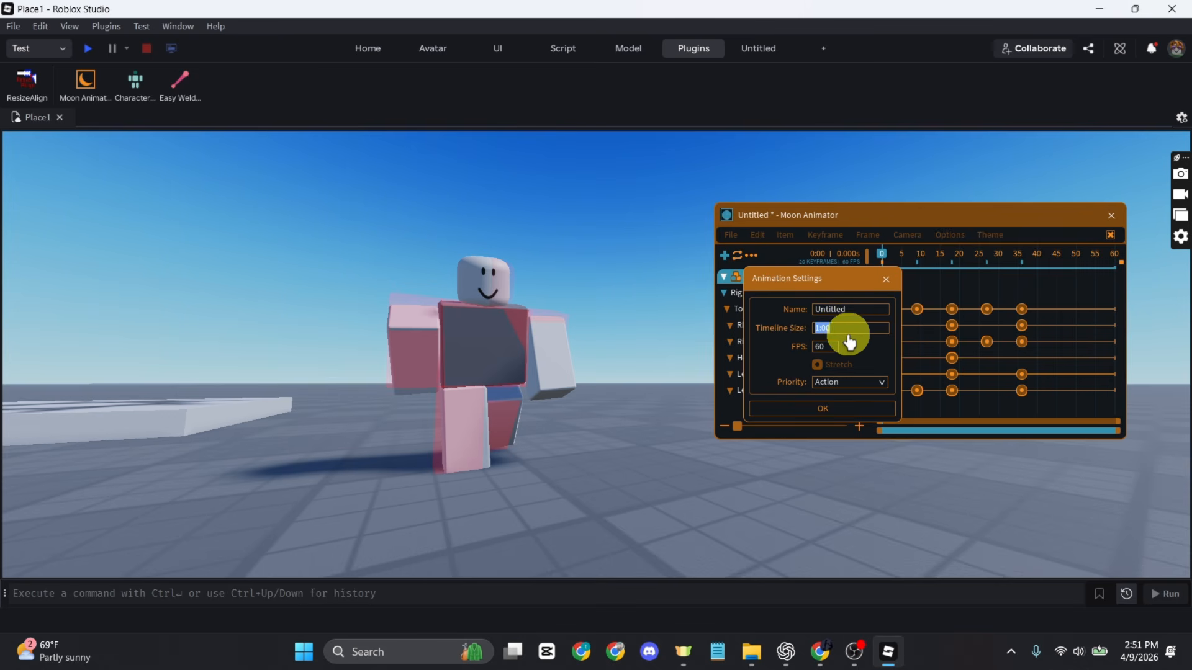
pyautogui.write('80')
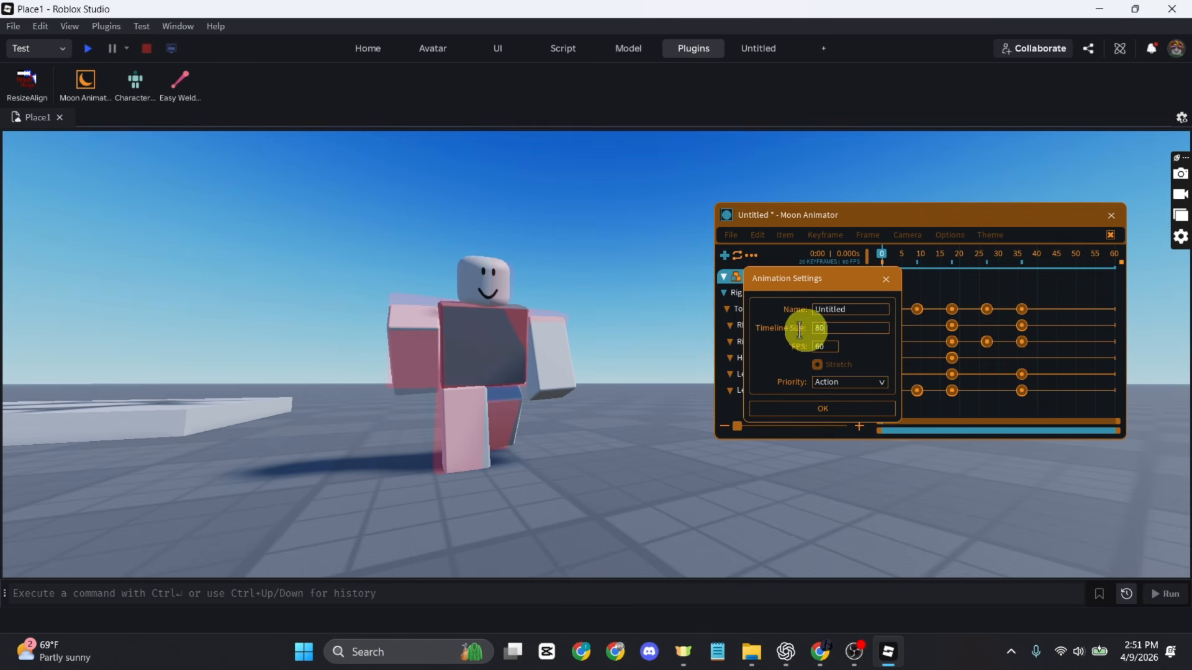
pyautogui.click(821, 410)
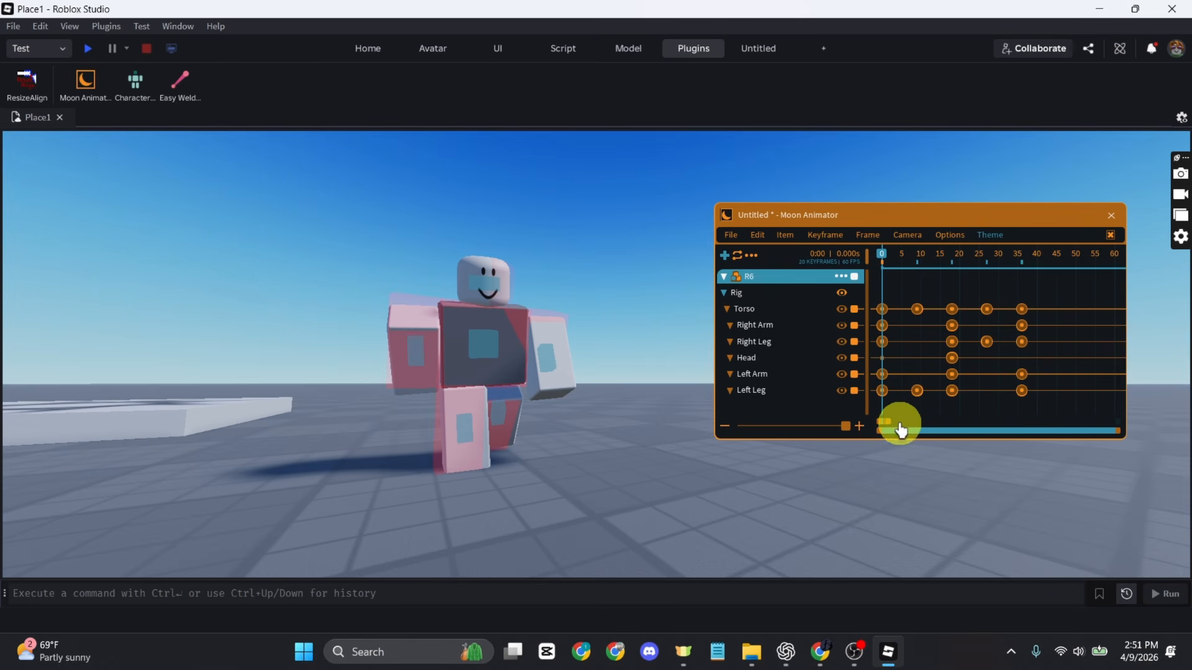
pyautogui.moveTo(889, 428); pyautogui.dragTo(1129, 427)
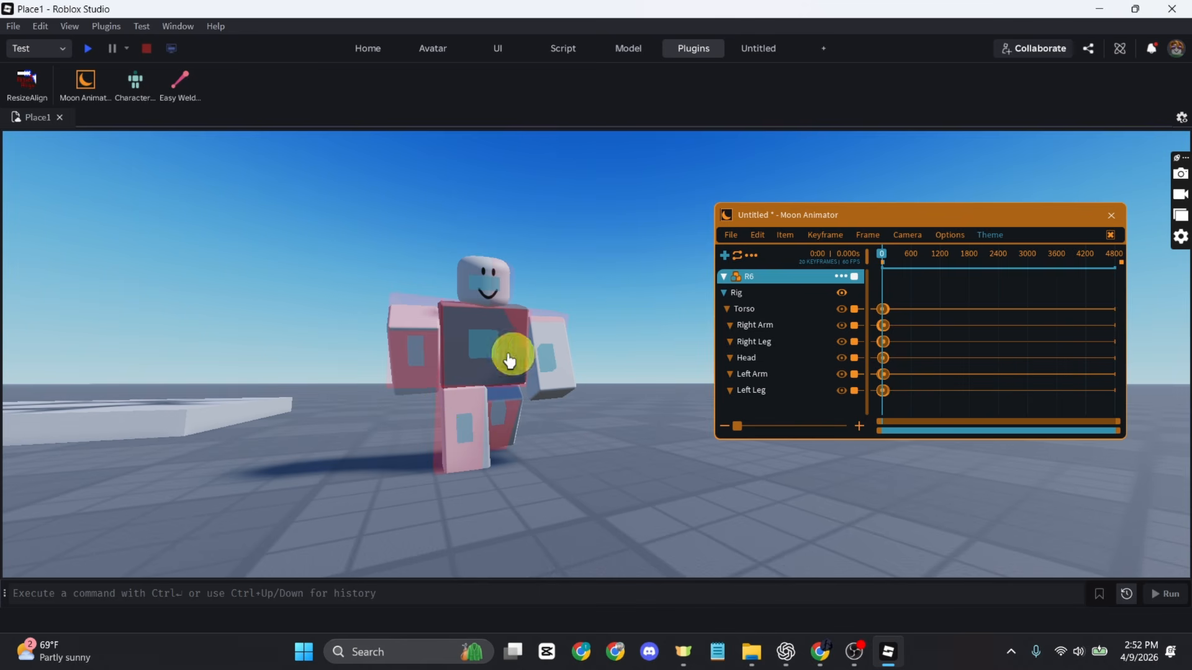
# Step: Repeat all the R6 rig's walk keyframes to the timeline's end with a loop count of 132 and preview the walk from frame 0
pyautogui.moveTo(924, 294); pyautogui.dragTo(838, 403)
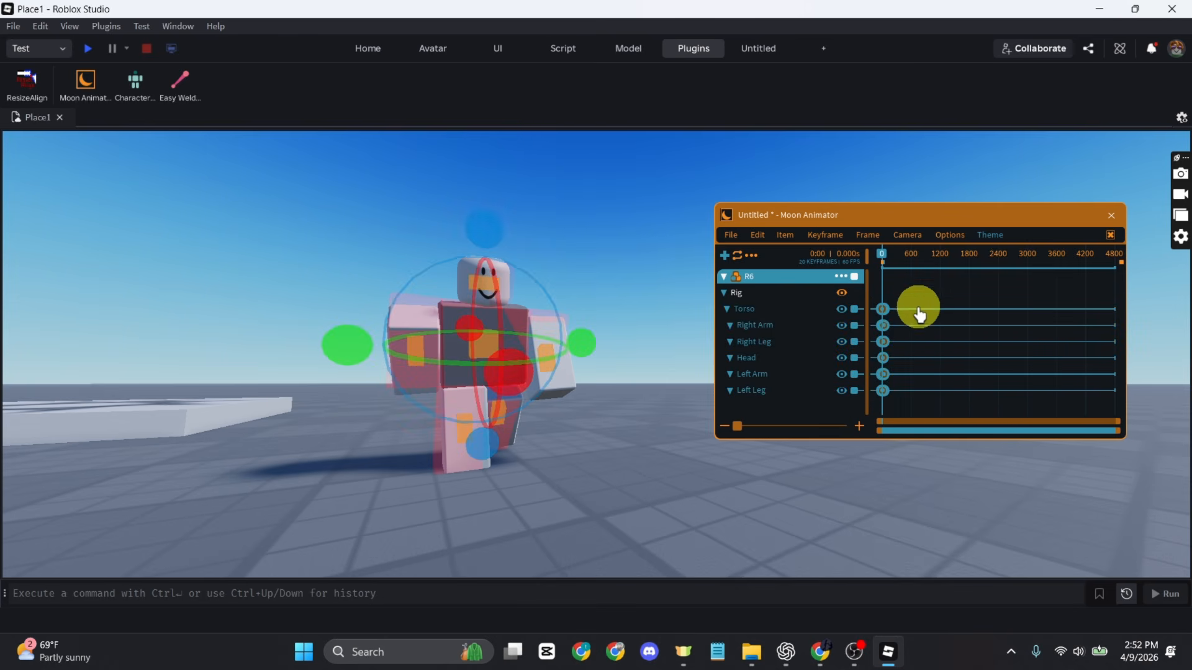
pyautogui.click(868, 235)
pyautogui.click(898, 266)
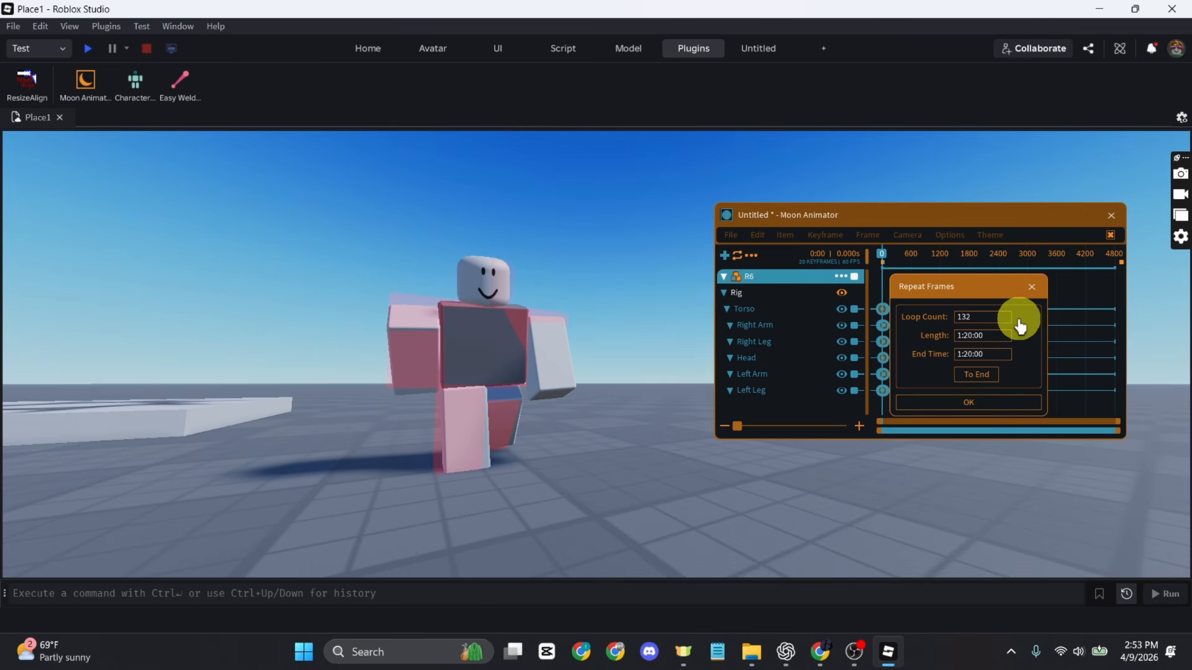
pyautogui.click(988, 405)
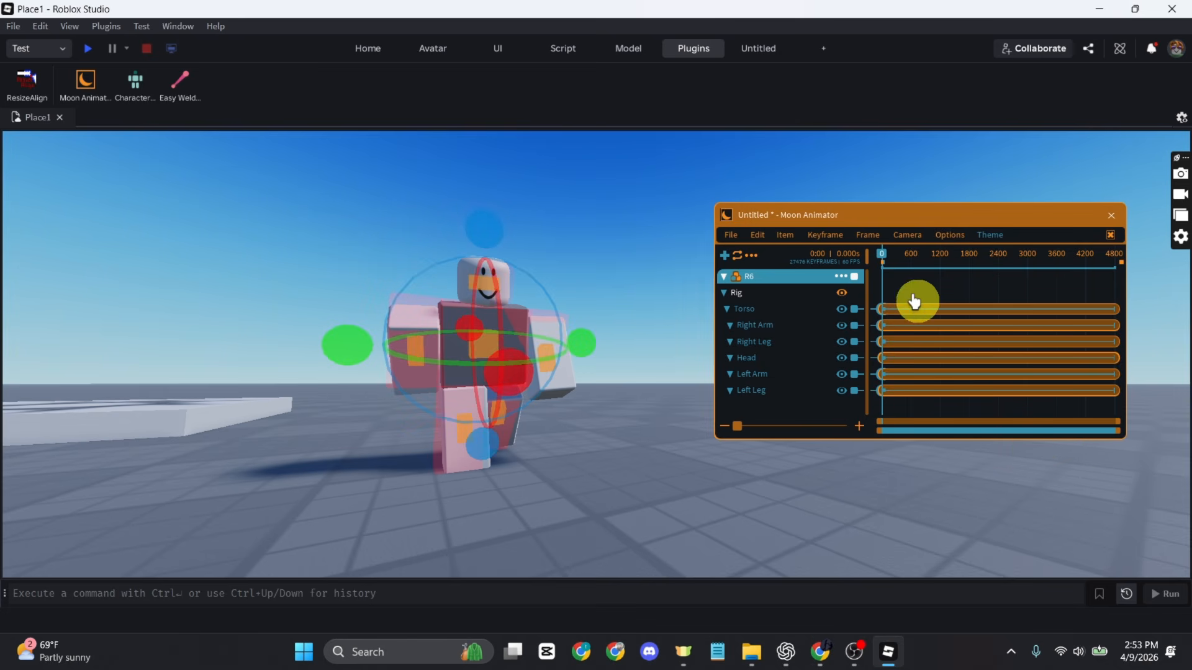
pyautogui.press('space')
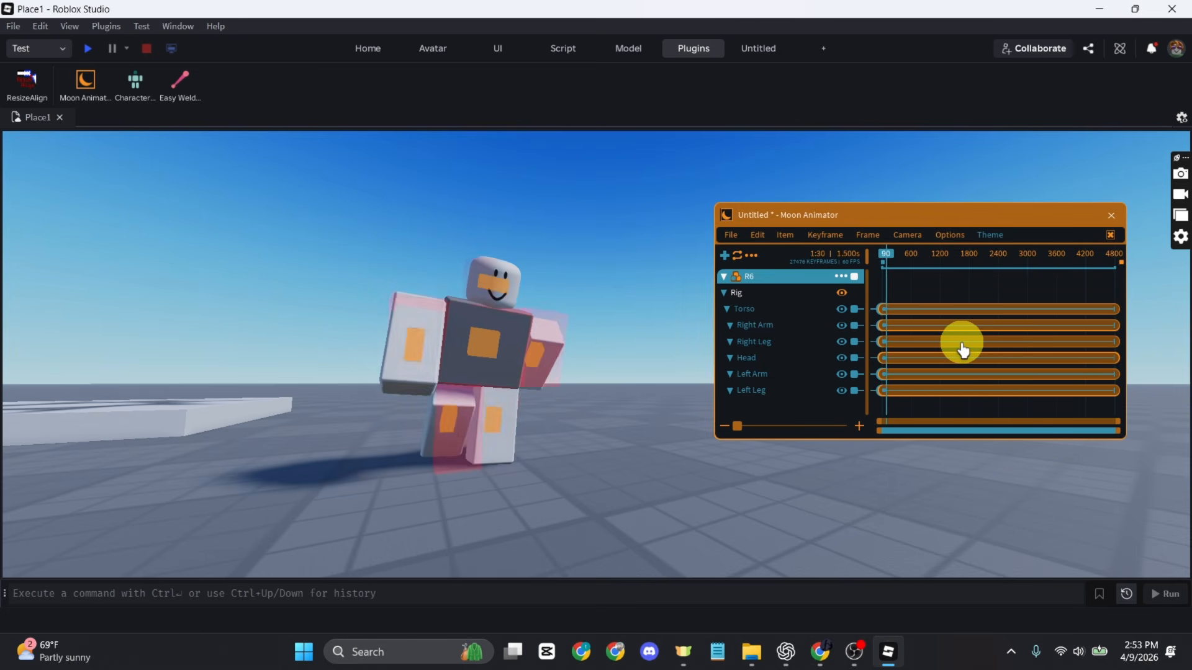
pyautogui.click(897, 265)
pyautogui.moveTo(897, 268); pyautogui.dragTo(881, 272)
# Step: Add the CFrame property to the R6 rig's animated properties
pyautogui.click(837, 281)
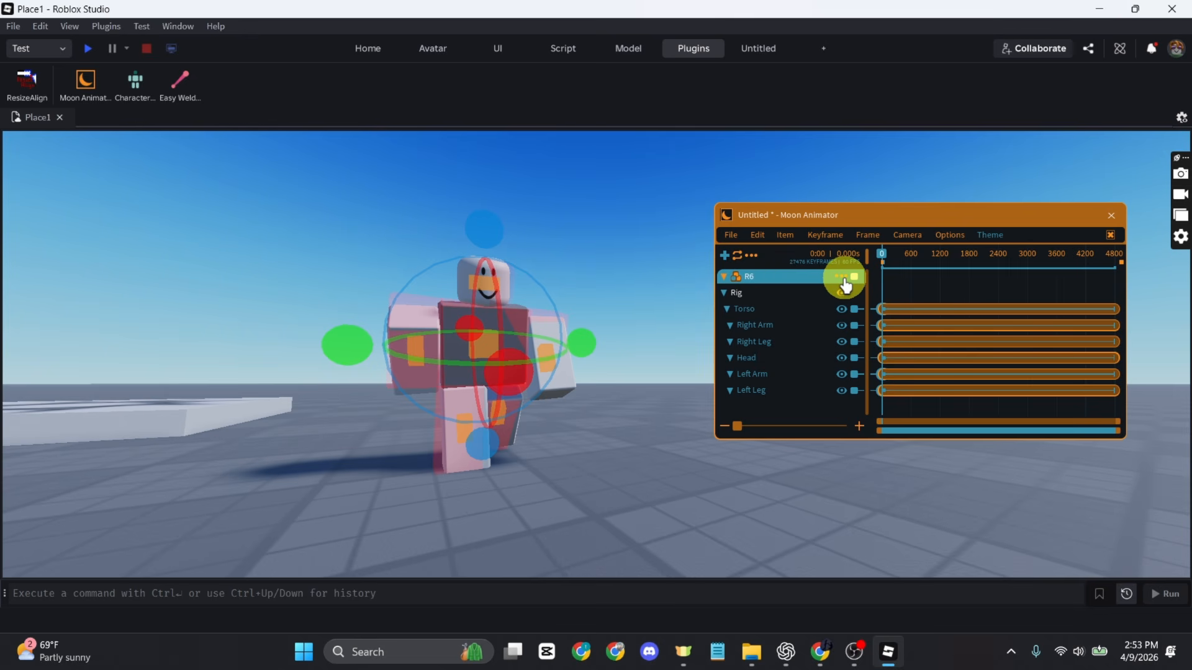
pyautogui.click(841, 278)
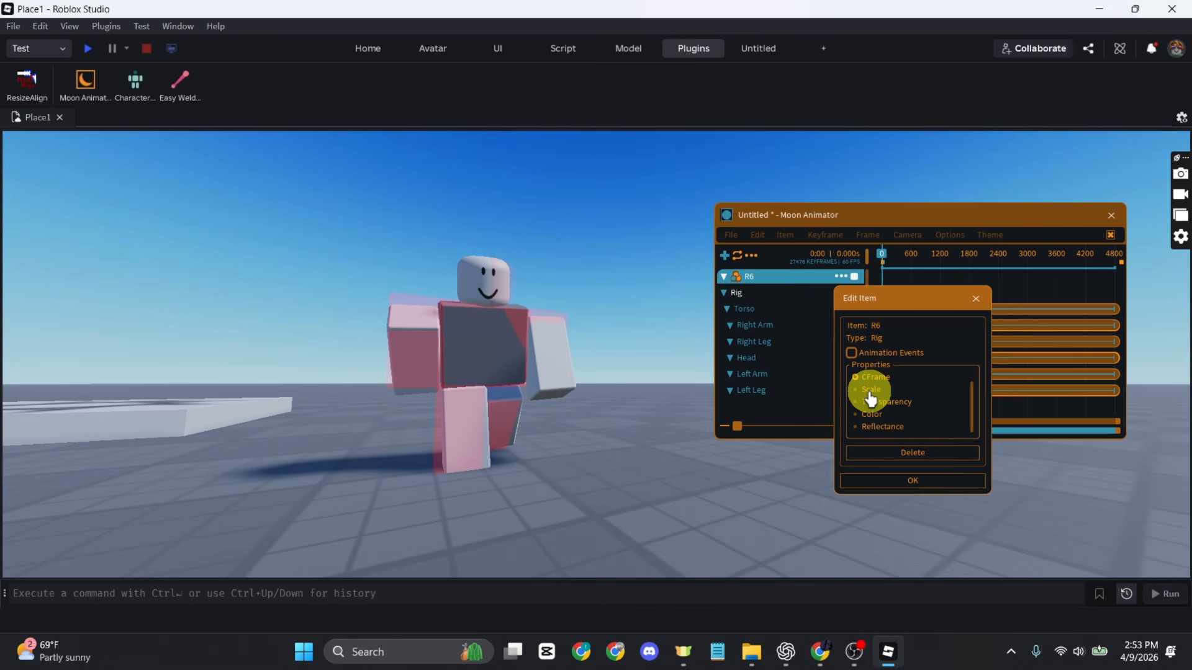
pyautogui.click(932, 482)
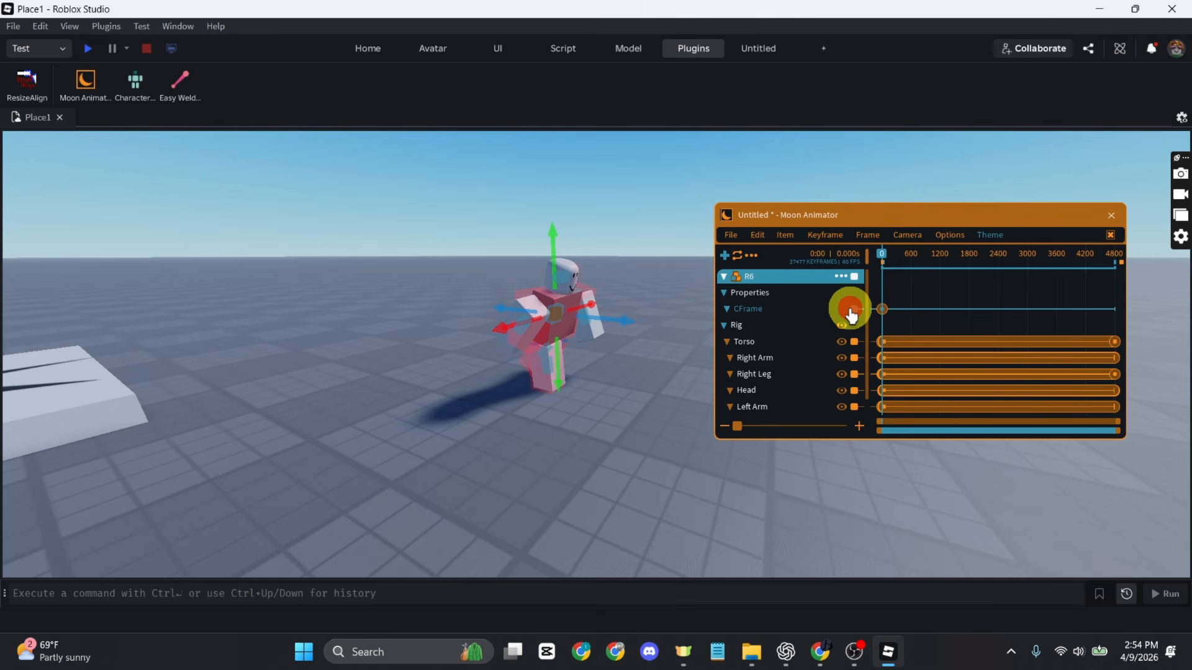
# Step: Move the whole R6 rig forward about 308.5 studs at frame 4800 using its CFrame track
pyautogui.click(884, 274)
pyautogui.moveTo(885, 259); pyautogui.dragTo(1120, 252)
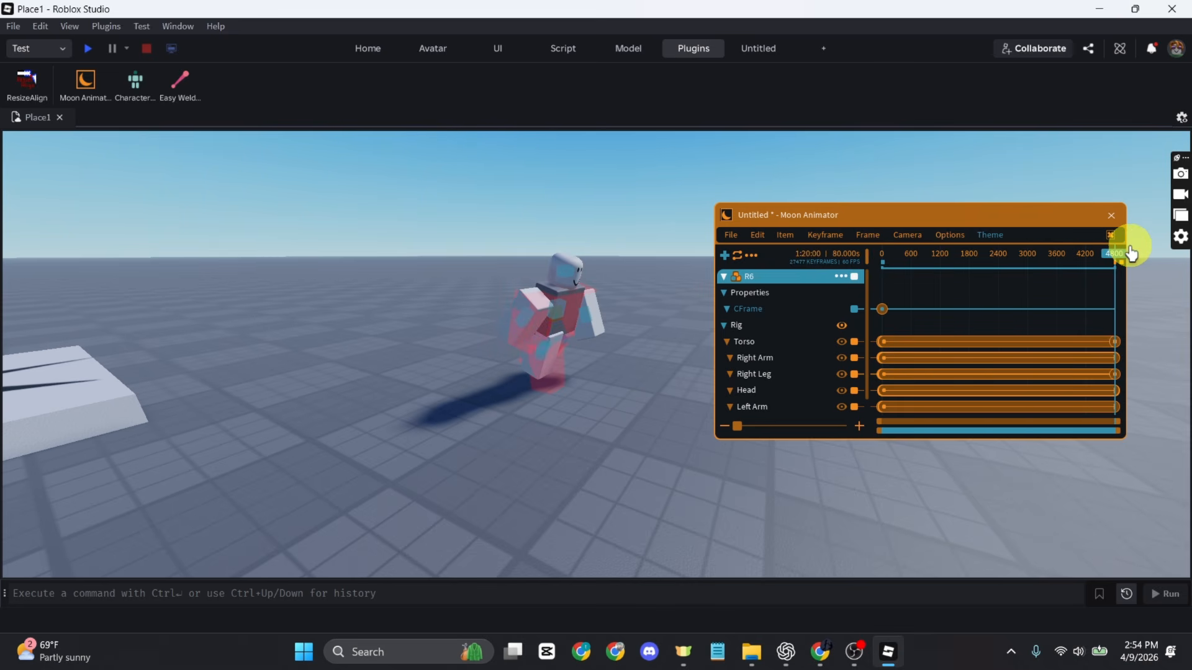
pyautogui.moveTo(602, 403); pyautogui.dragTo(604, 406, button='right')
pyautogui.press('w')
pyautogui.click(249, 356)
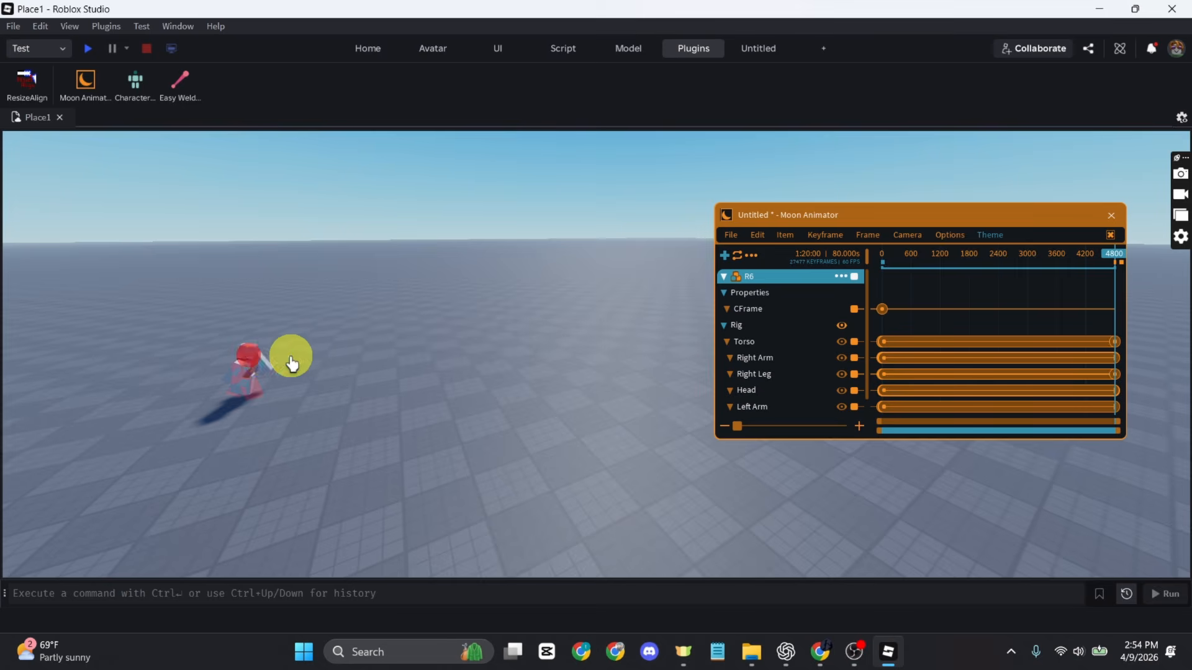
pyautogui.click(260, 357)
pyautogui.moveTo(354, 333); pyautogui.dragTo(788, 291)
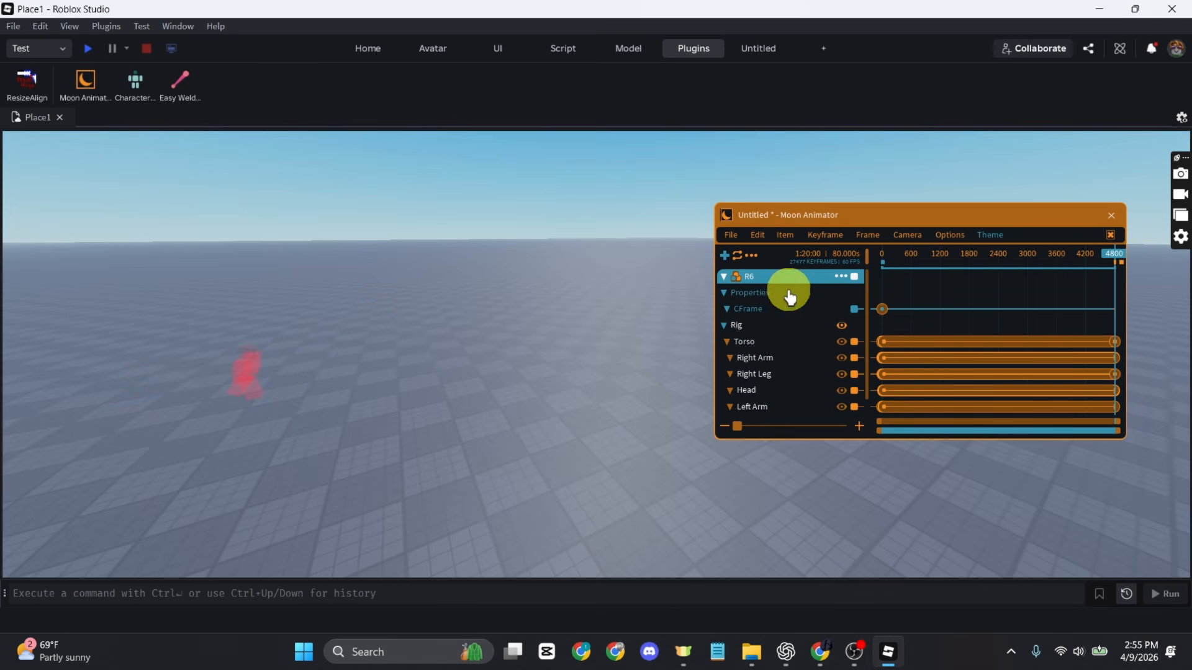
pyautogui.moveTo(983, 314); pyautogui.dragTo(985, 312)
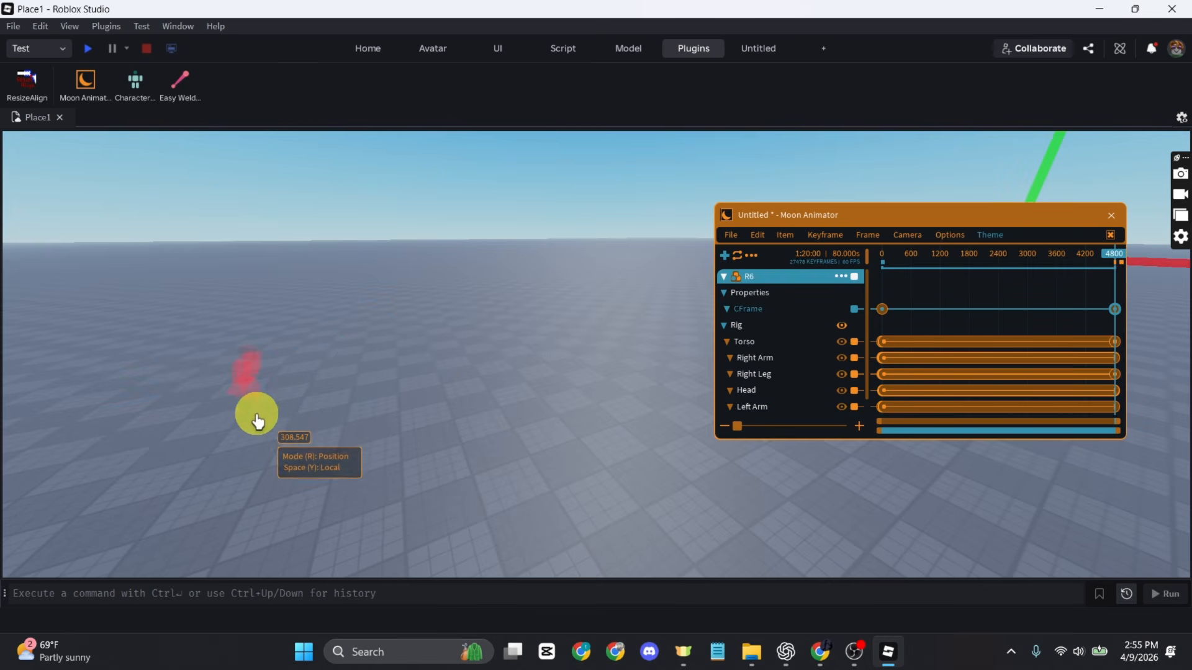
# Step: Play the animation from frame 0 and examine the rig's forward walk from the front
pyautogui.moveTo(910, 257); pyautogui.dragTo(876, 267)
pyautogui.moveTo(462, 325); pyautogui.dragTo(459, 328, button='right')
pyautogui.click(418, 286)
pyautogui.press('space')
pyautogui.moveTo(571, 324); pyautogui.dragTo(639, 396, button='right')
pyautogui.scroll(5, 572, 326)
pyautogui.scroll(3, 640, 396)
pyautogui.scroll(3, 640, 396)
pyautogui.scroll(-3, 640, 396)
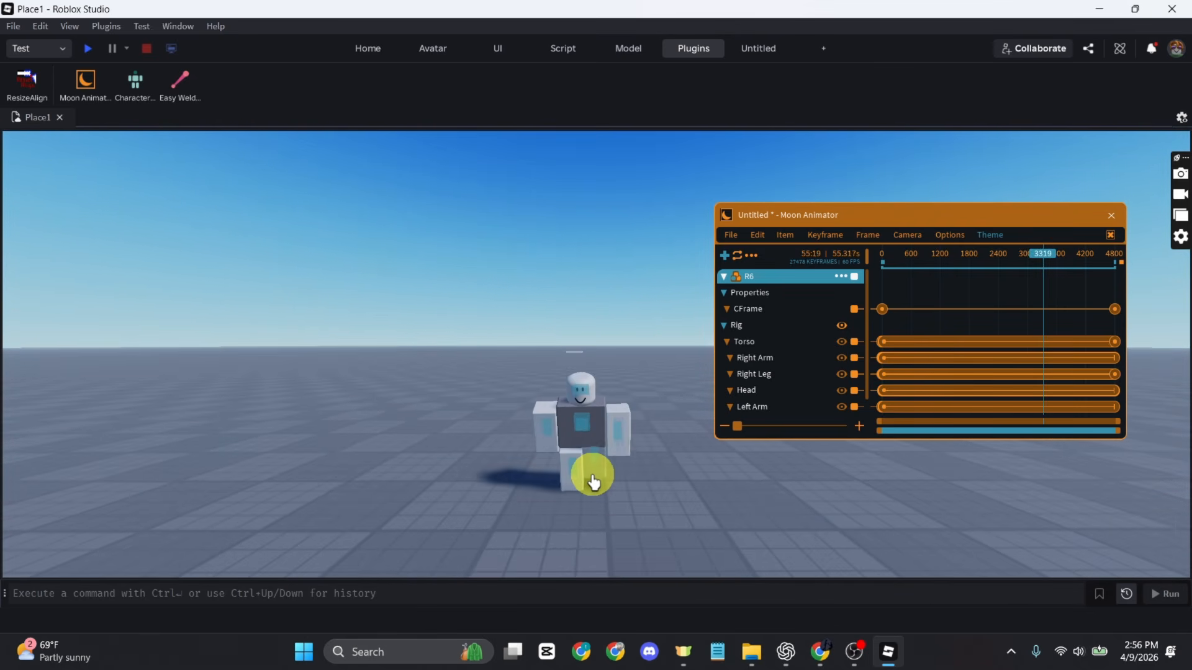